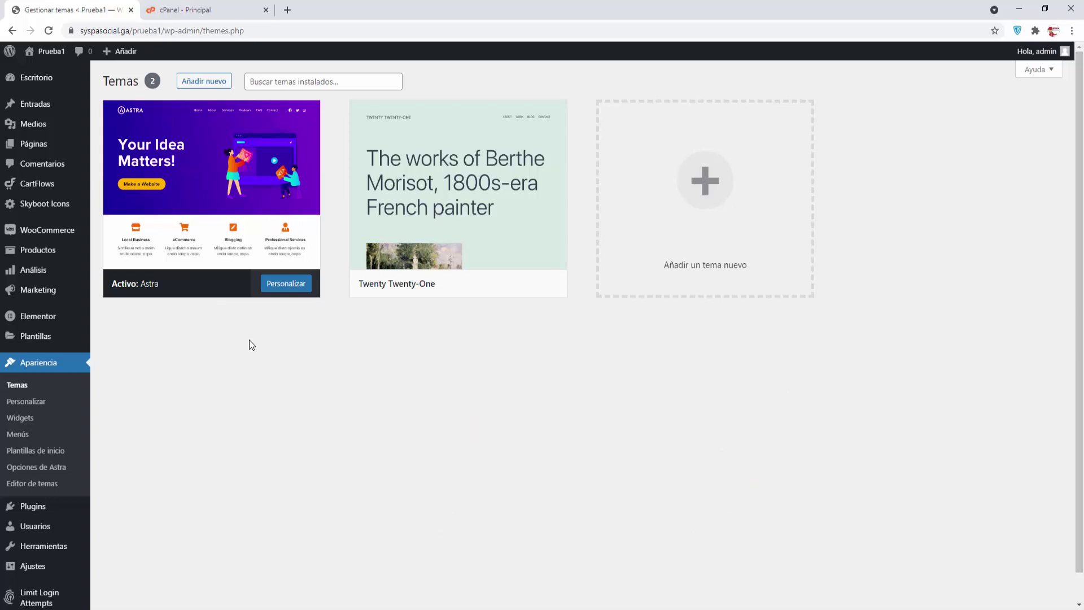
Open the Prueba1 site in a separate tab, look over its home page and All Products page, and close it.
{"action": "right_click", "coordinate": [49, 72]}
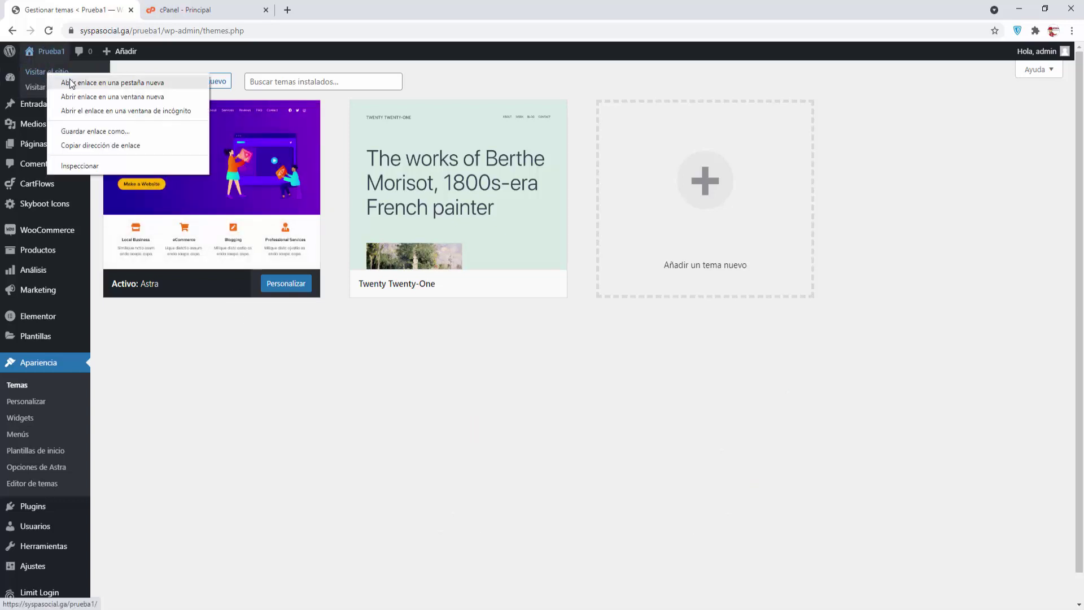
{"action": "left_click", "coordinate": [102, 80]}
{"action": "left_click", "coordinate": [187, 10]}
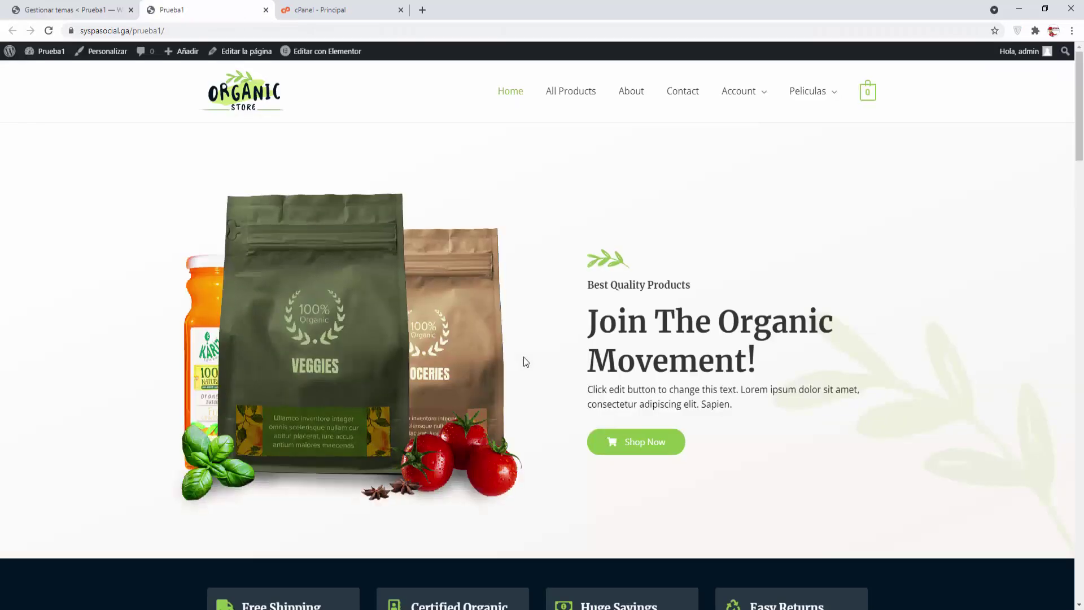
{"action": "scroll", "coordinate": [532, 361], "scroll_direction": "down", "scroll_amount": 20}
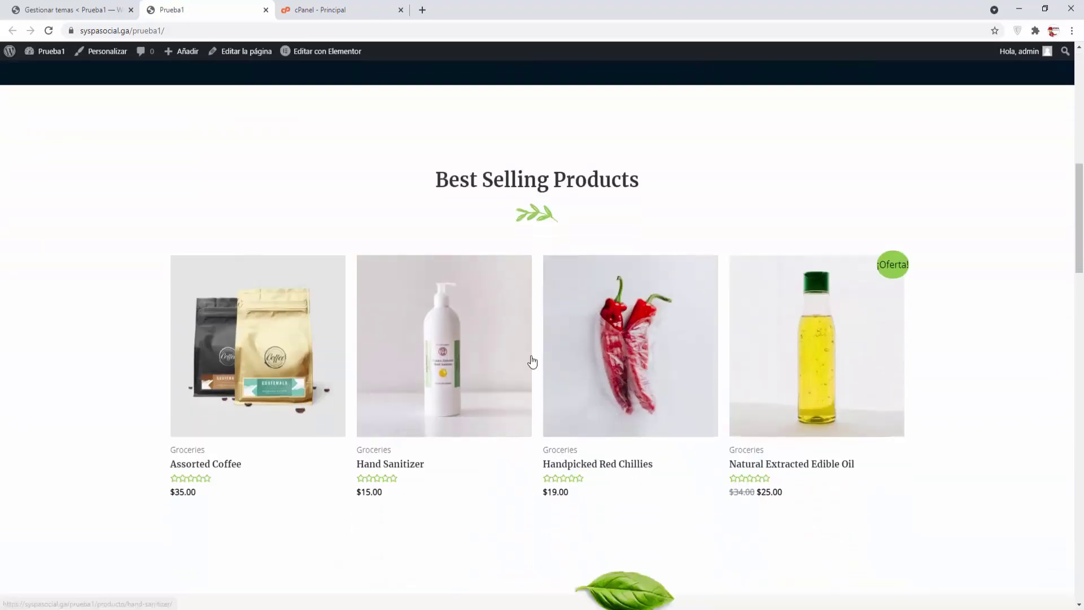
{"action": "scroll", "coordinate": [532, 360], "scroll_direction": "up", "scroll_amount": 20}
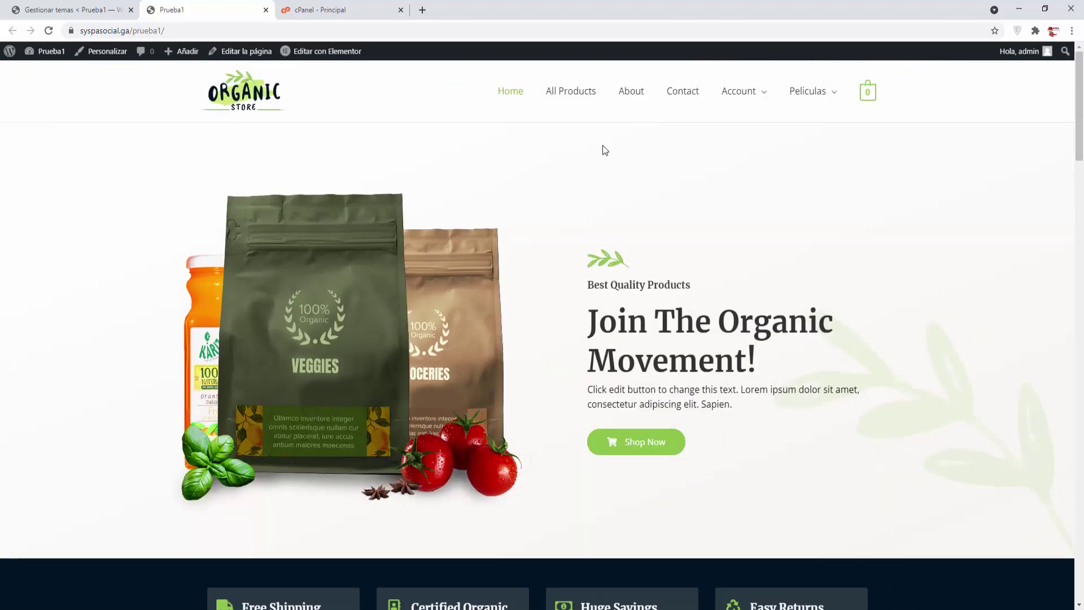
{"action": "left_click", "coordinate": [570, 97]}
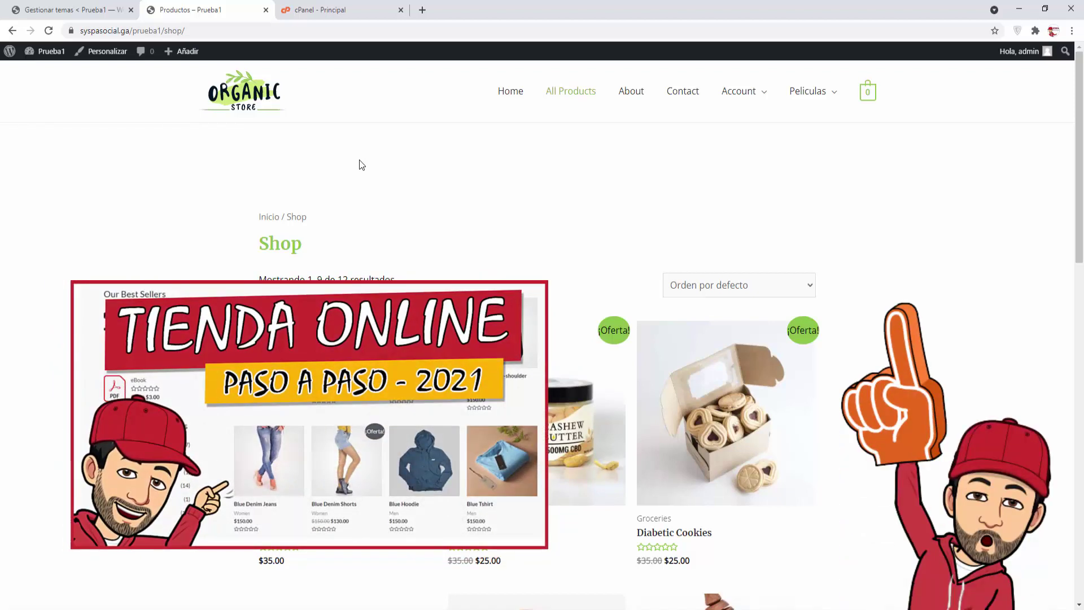
{"action": "left_click", "coordinate": [266, 9]}
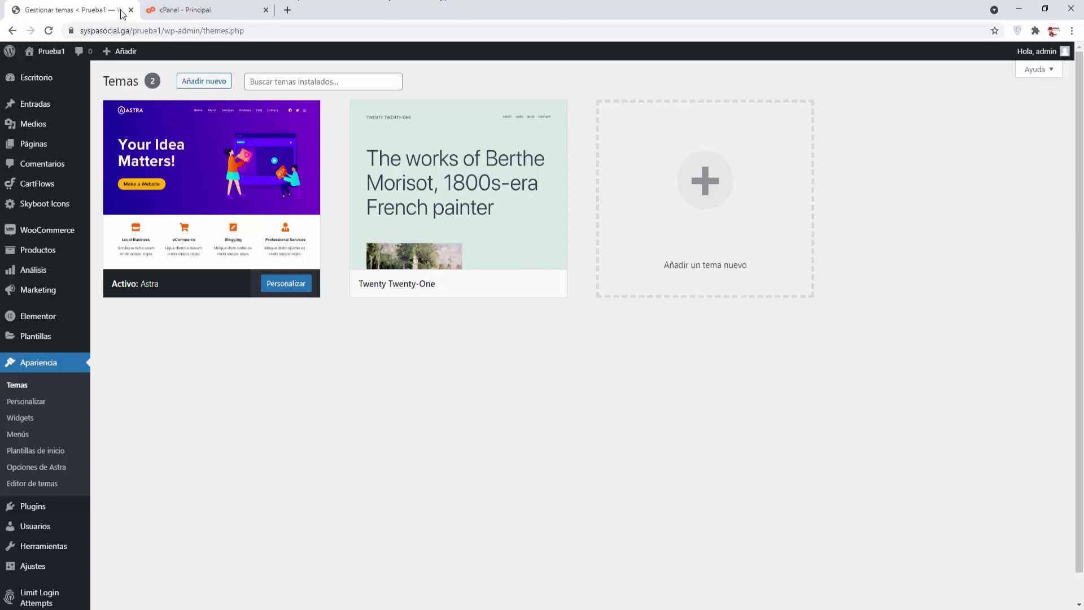
Switch to cPanel and open the folder syspasocial.ga/prueba1/wp-content/themes in the file manager.
{"action": "left_click", "coordinate": [192, 11]}
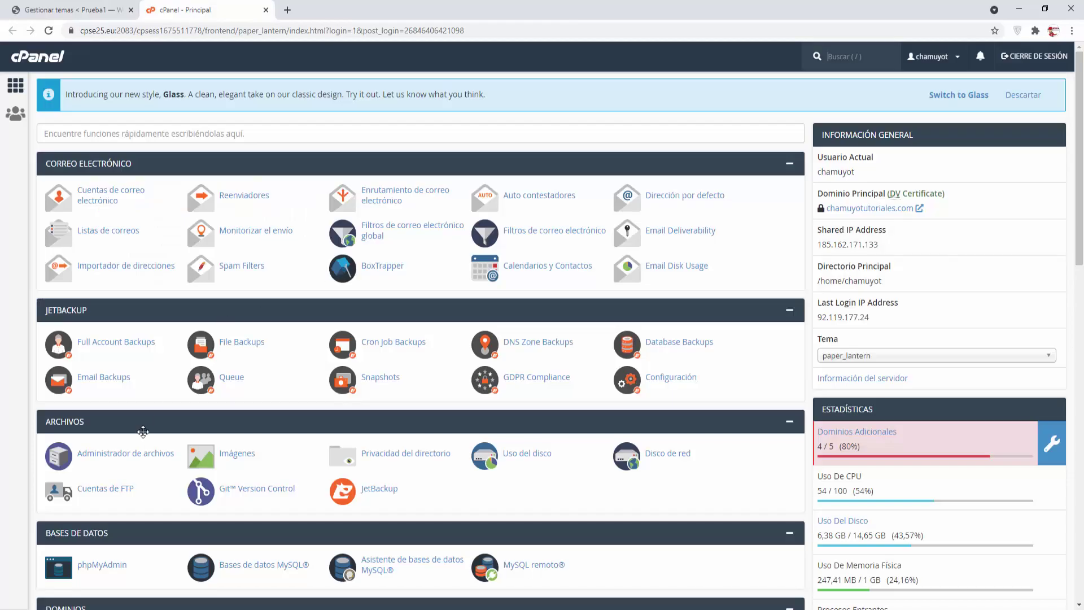
{"action": "left_click", "coordinate": [128, 456]}
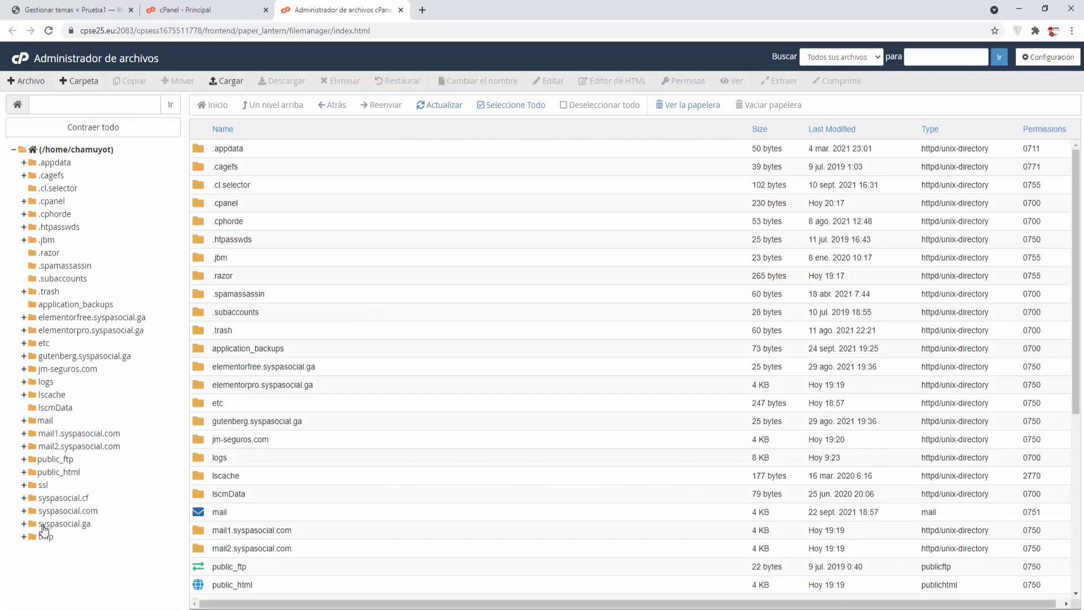
{"action": "left_click", "coordinate": [24, 524]}
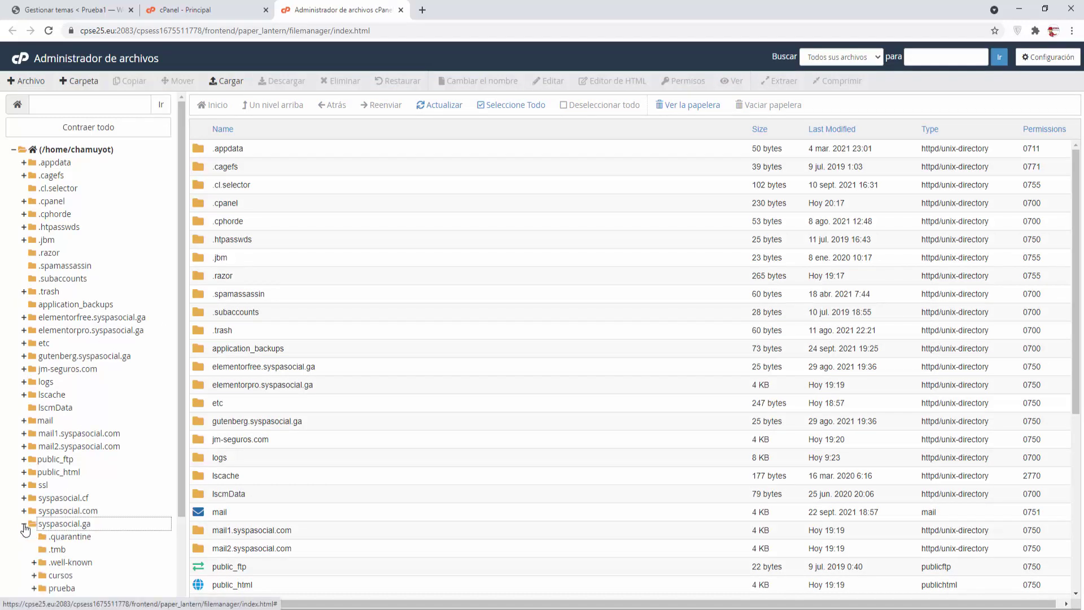
{"action": "scroll", "coordinate": [135, 515], "scroll_direction": "down", "scroll_amount": 2}
{"action": "left_click", "coordinate": [66, 506]}
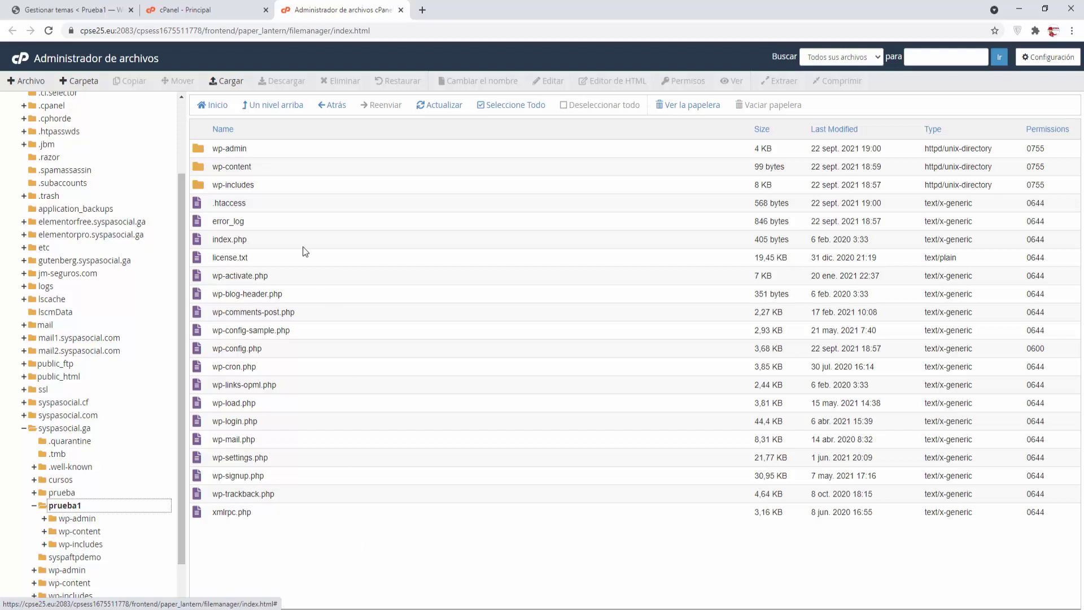
{"action": "double_click", "coordinate": [201, 168]}
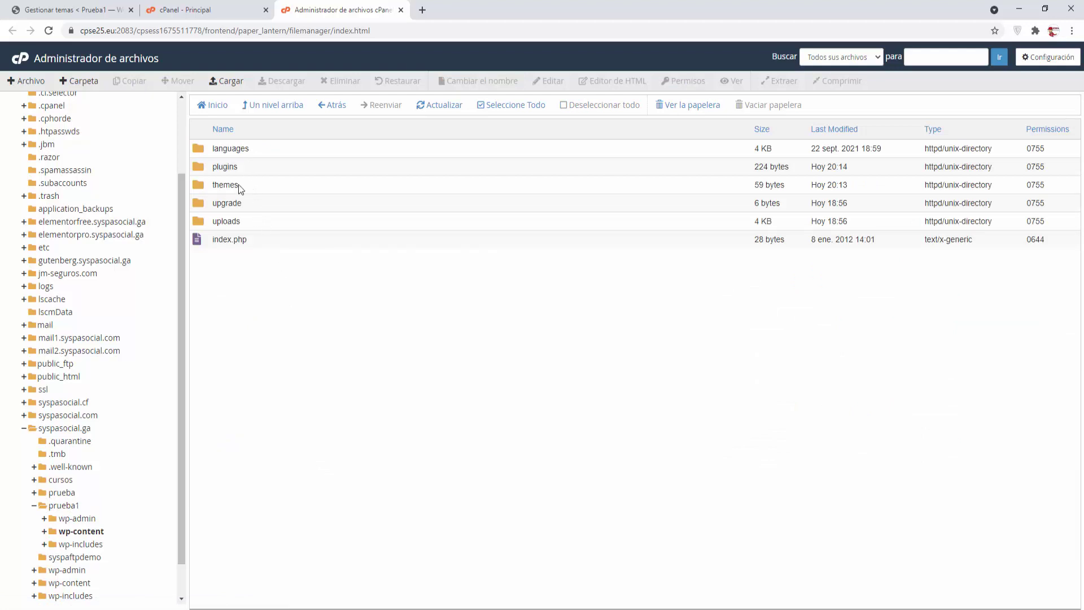
{"action": "double_click", "coordinate": [198, 190]}
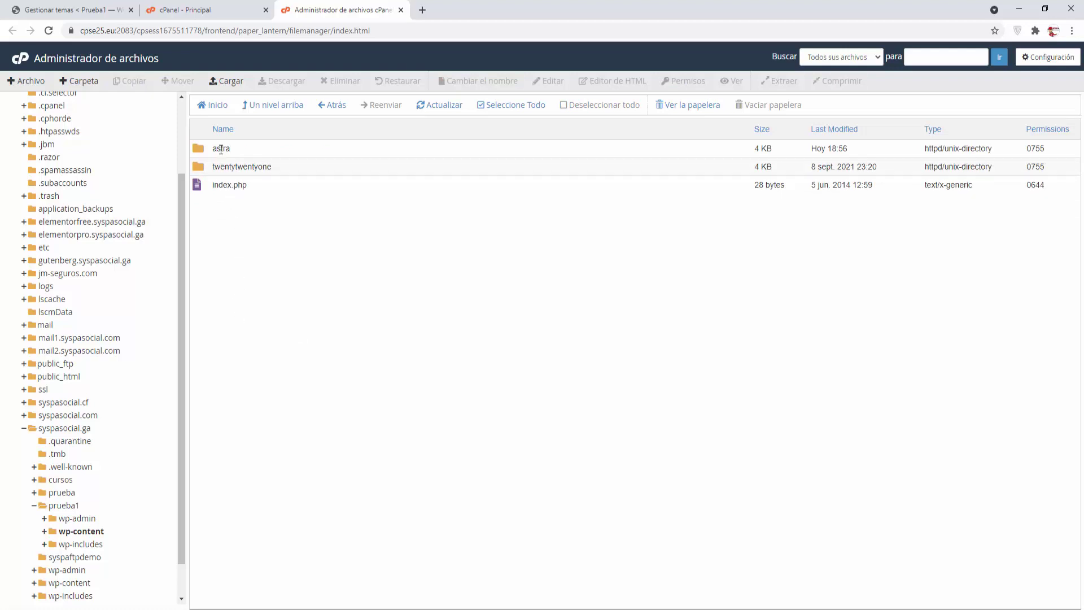
Check the installed themes in WordPress, and create a folder named astra-child-2 inside the site's themes folder in the cPanel file manager.
{"action": "left_click", "coordinate": [71, 9]}
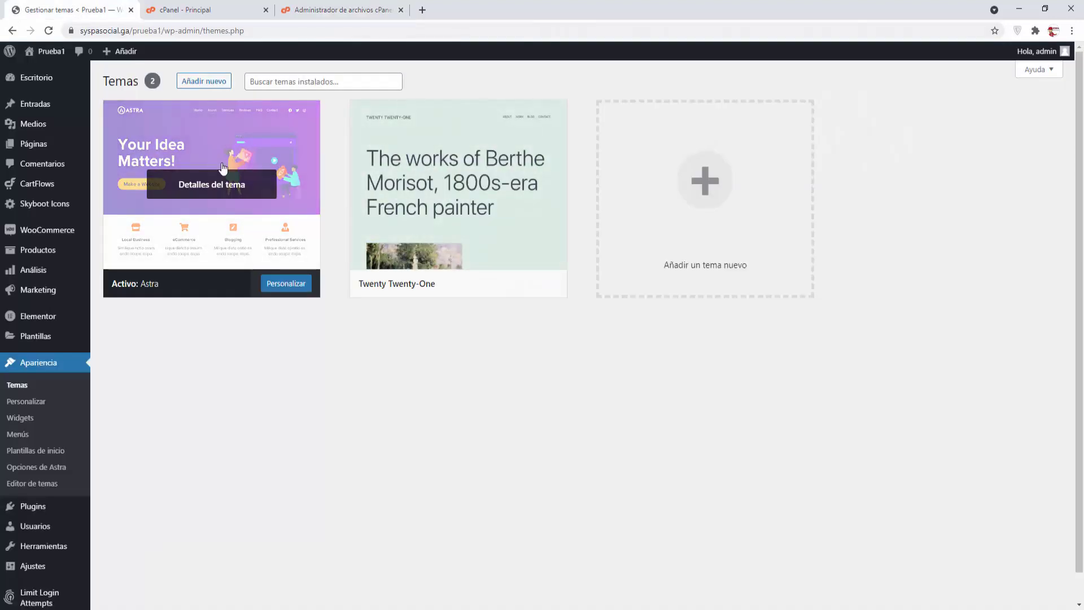
{"action": "left_click", "coordinate": [310, 10]}
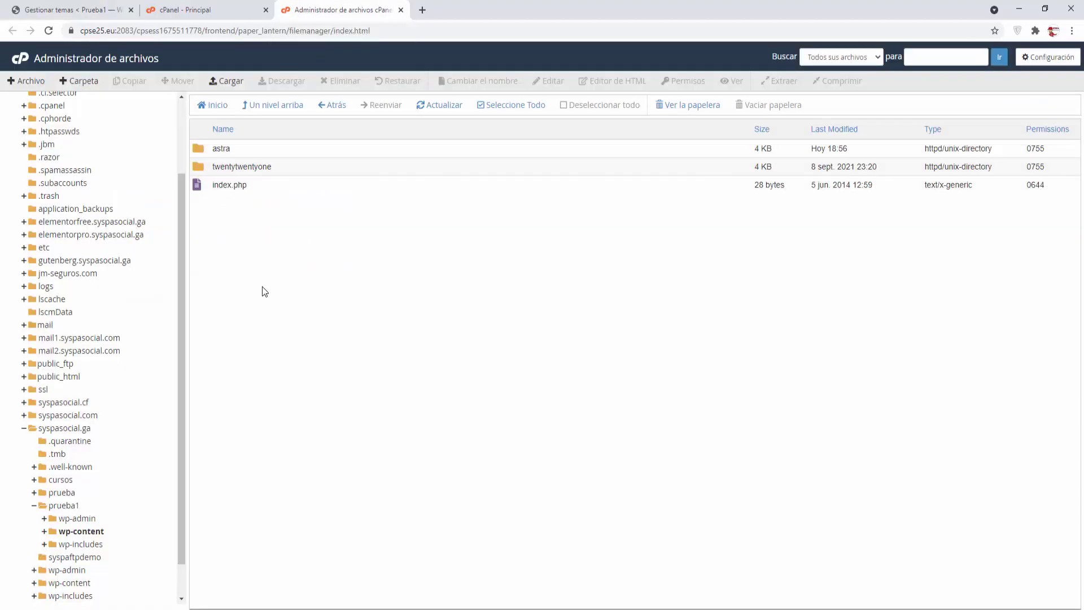
{"action": "right_click", "coordinate": [297, 336]}
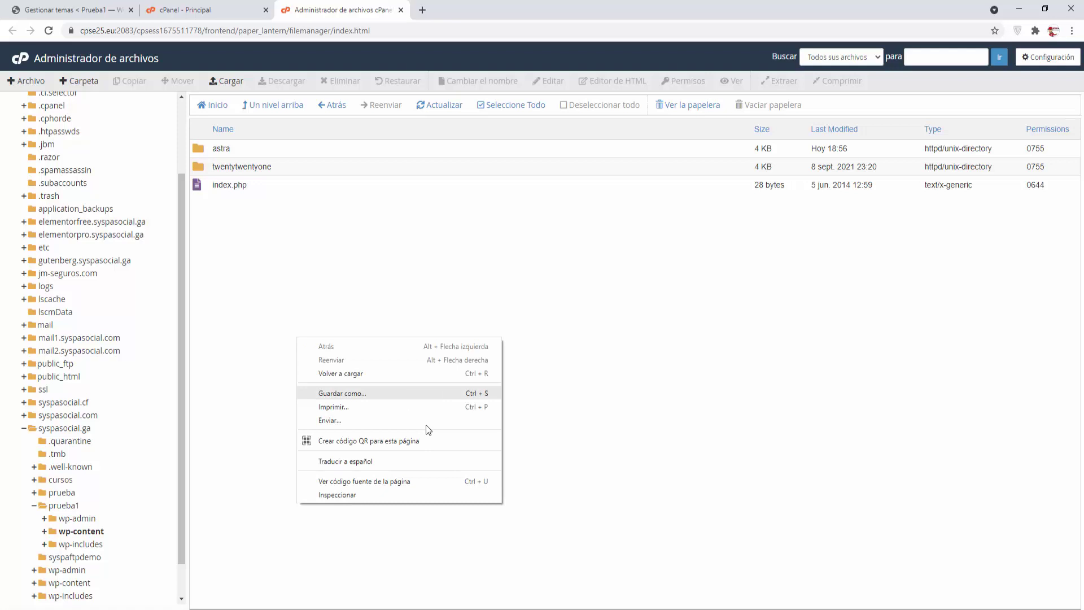
{"action": "left_click", "coordinate": [343, 251]}
{"action": "left_click", "coordinate": [79, 84]}
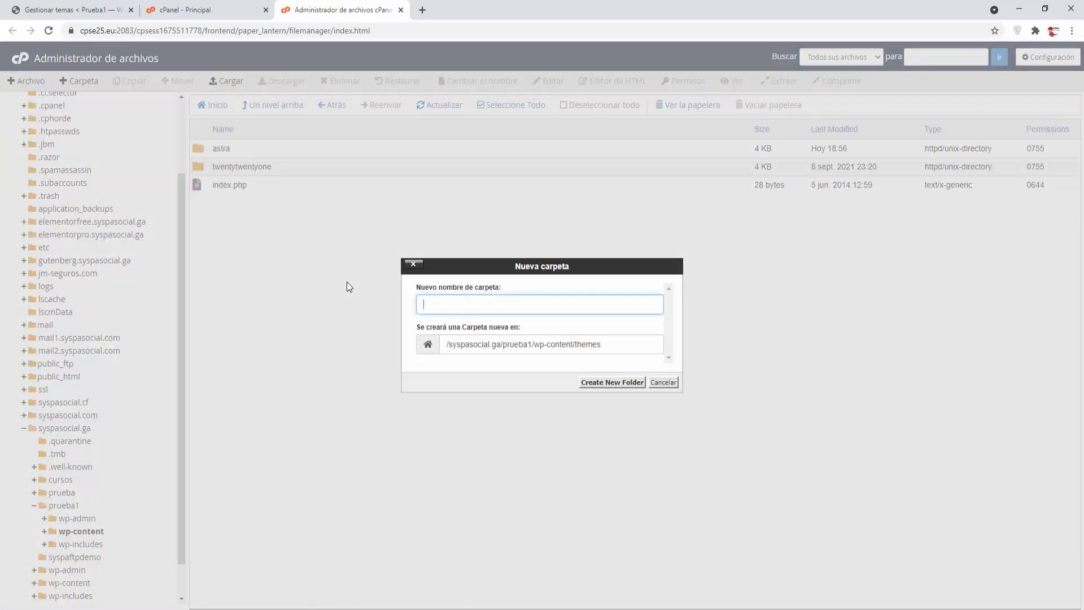
{"action": "type", "text": "astra"}
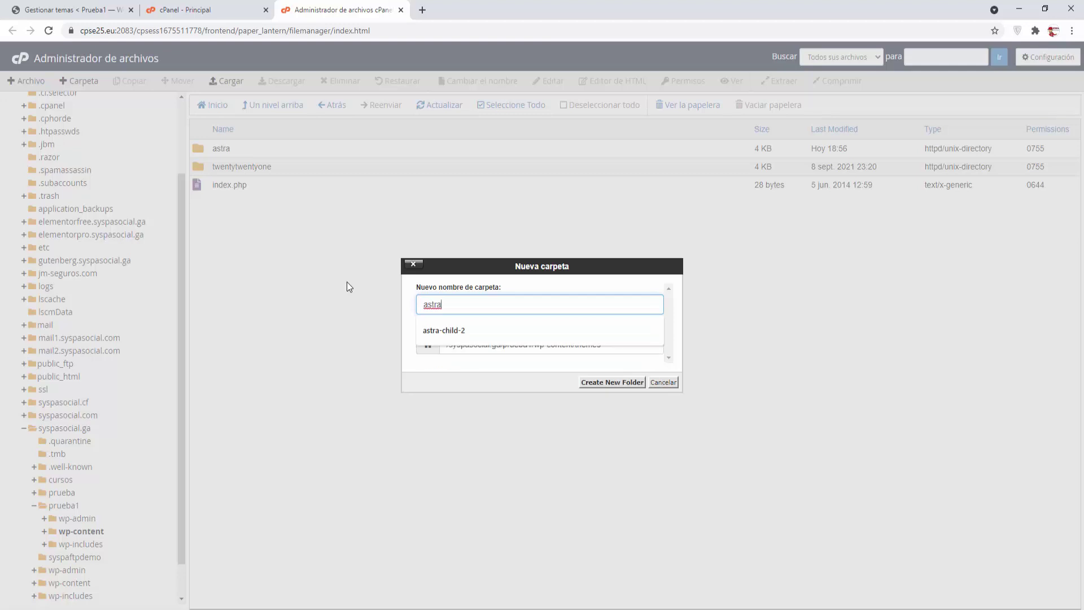
{"action": "key", "text": "Down"}
{"action": "left_click", "coordinate": [465, 330]}
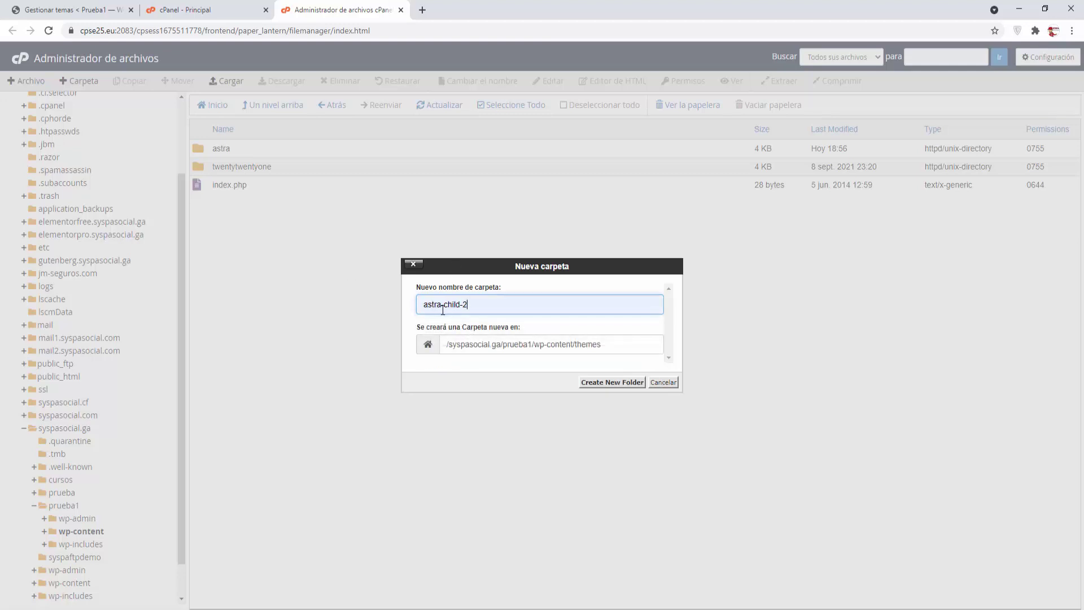
{"action": "left_click", "coordinate": [619, 384]}
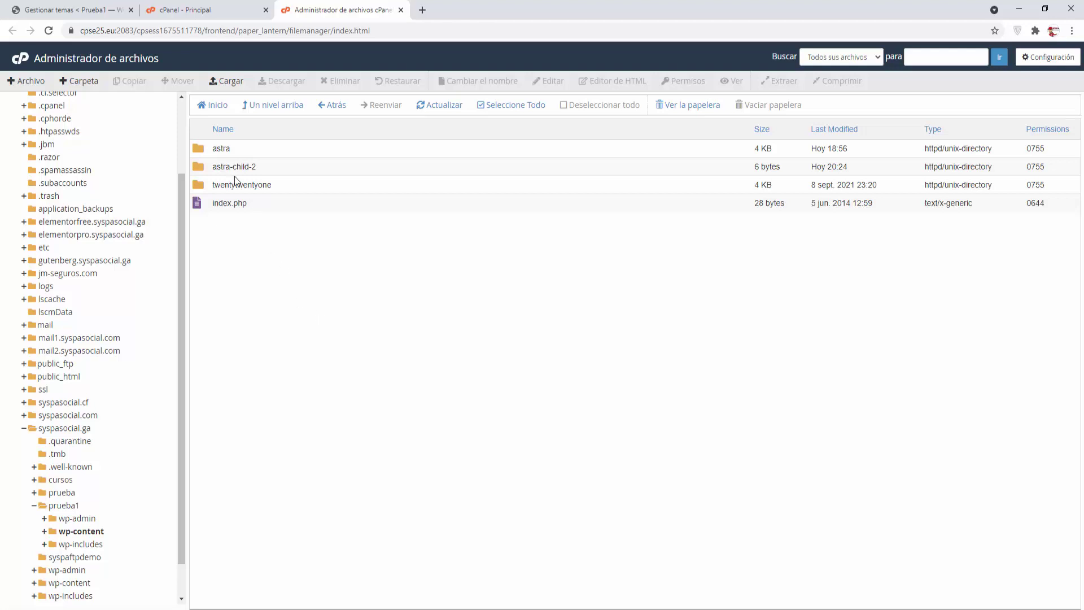
Copy screenshot.jpg from the astra theme folder to /syspasocial.ga/prueba1/wp-content/themes/astra-child-2.
{"action": "double_click", "coordinate": [201, 150]}
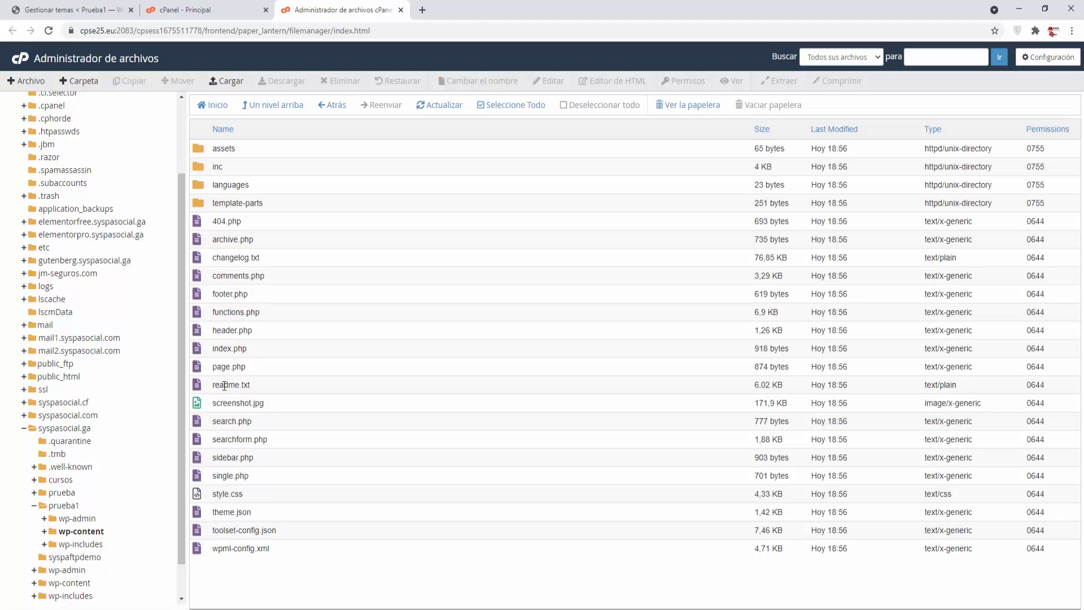
{"action": "left_click", "coordinate": [254, 404]}
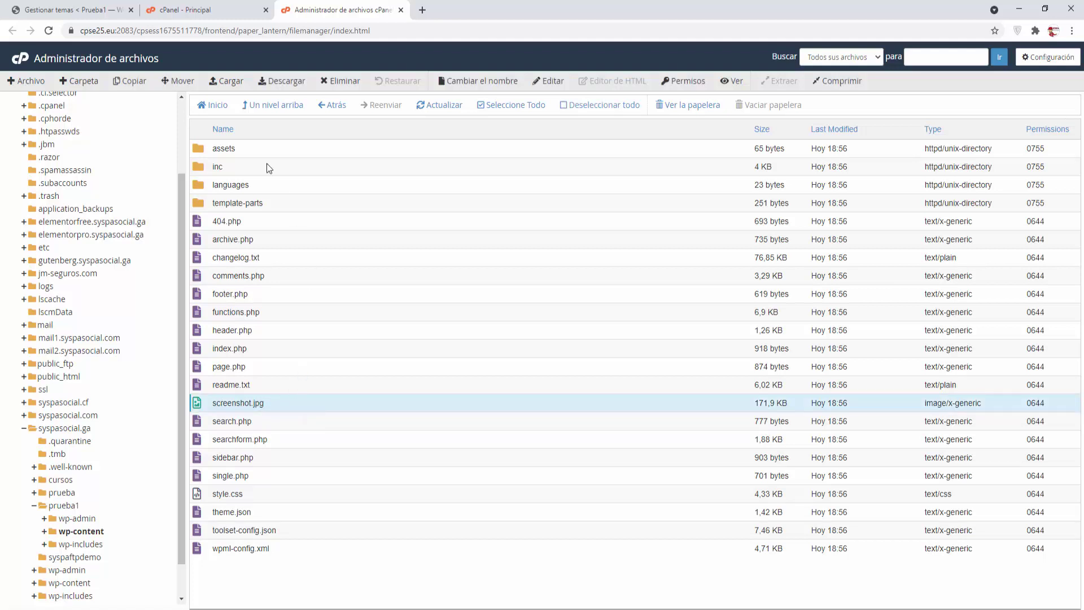
{"action": "left_click", "coordinate": [77, 12]}
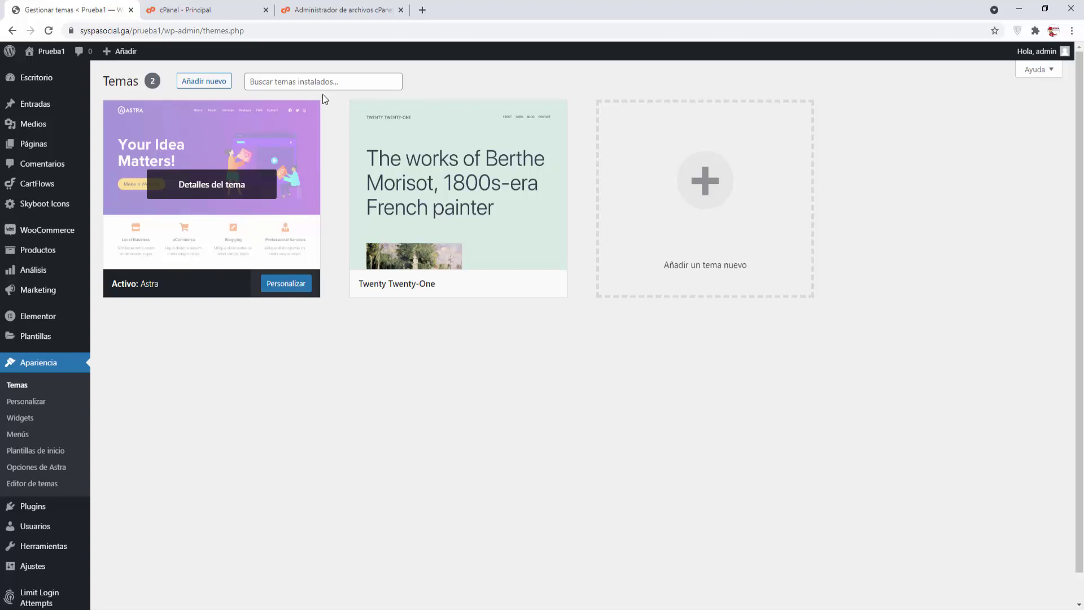
{"action": "left_click", "coordinate": [320, 13]}
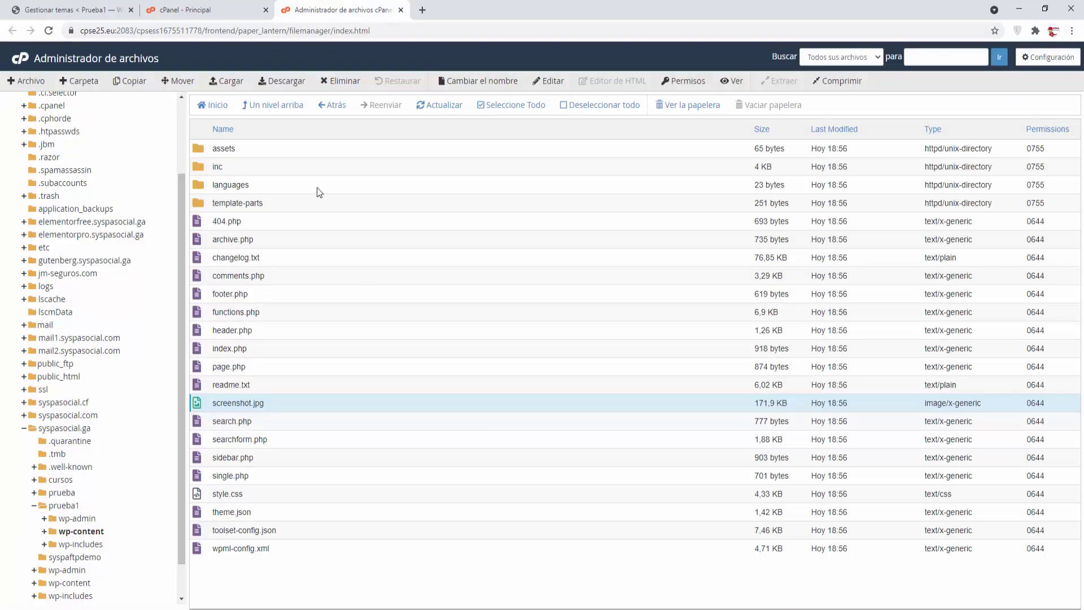
{"action": "right_click", "coordinate": [240, 400]}
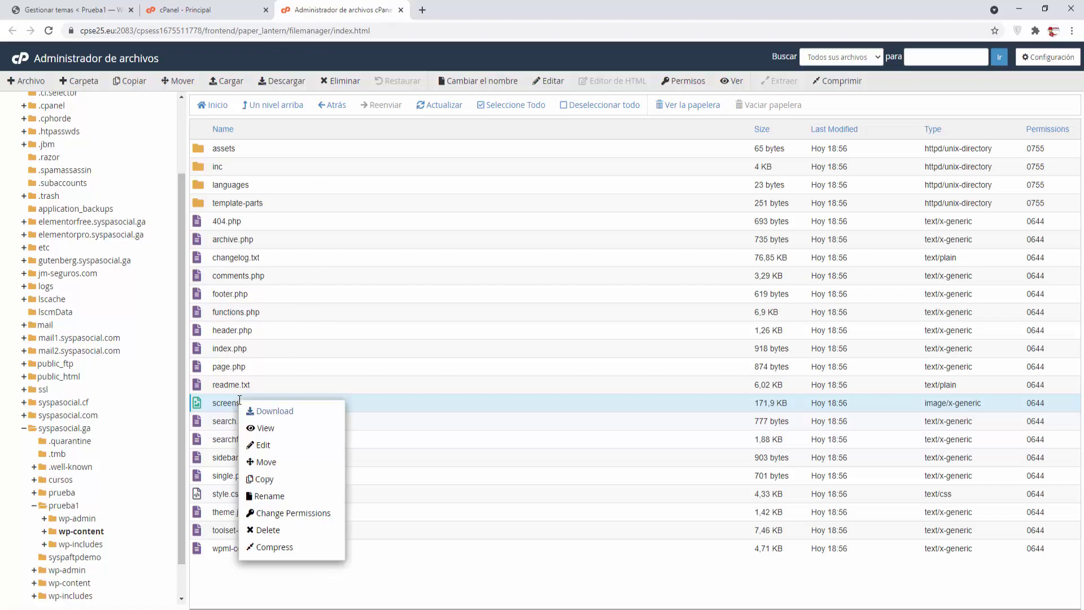
{"action": "left_click", "coordinate": [264, 479]}
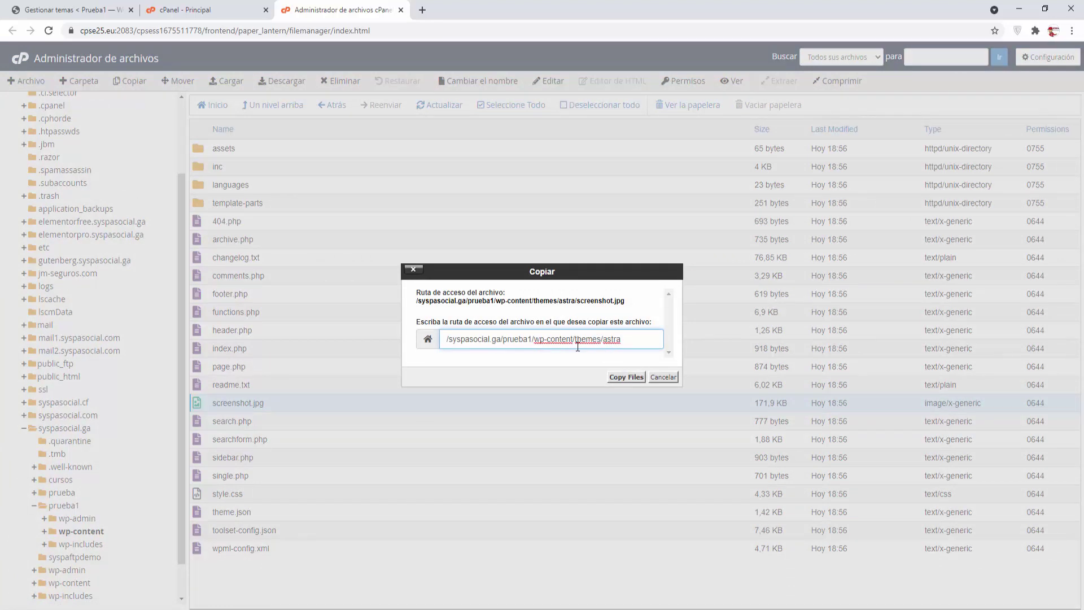
{"action": "type", "text": "-child-2"}
{"action": "left_click", "coordinate": [592, 364]}
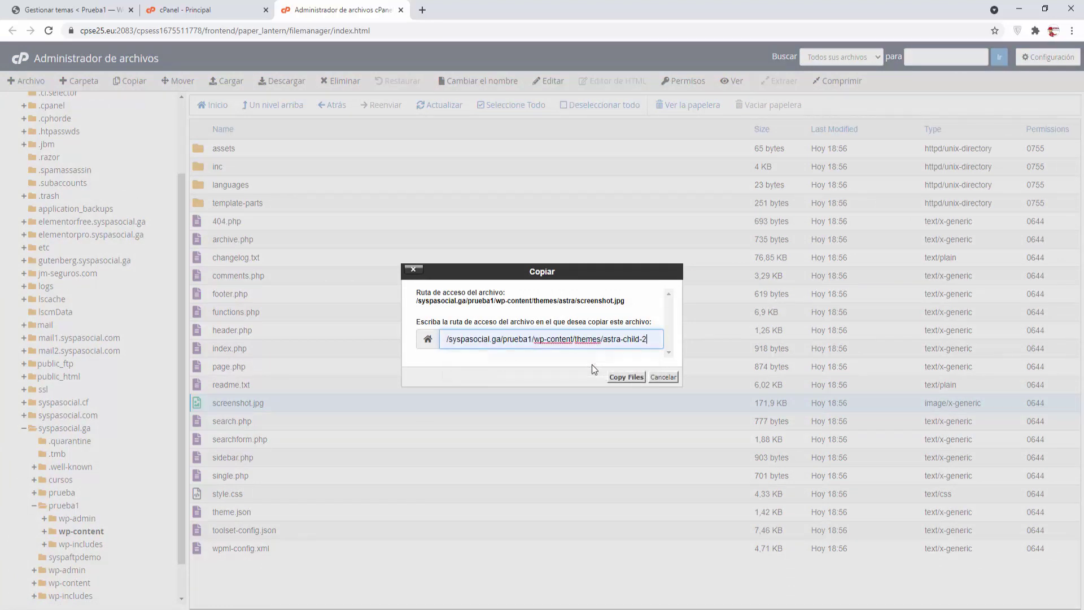
{"action": "left_click", "coordinate": [626, 377]}
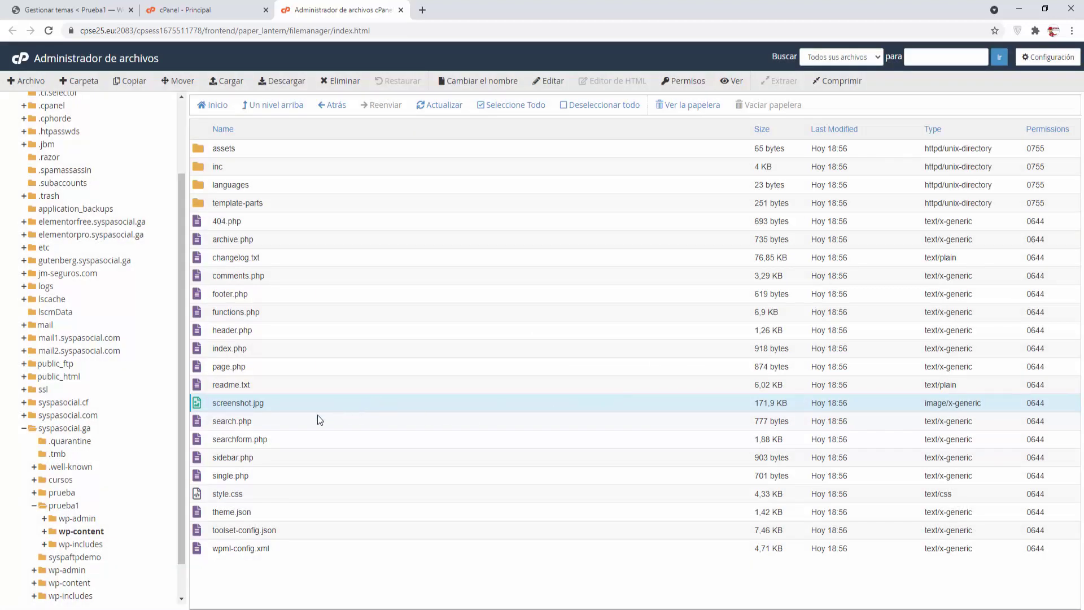
Copy functions.php from the astra theme folder to /syspasocial.ga/prueba1/wp-content/themes/astra-child-2.
{"action": "left_click", "coordinate": [234, 311]}
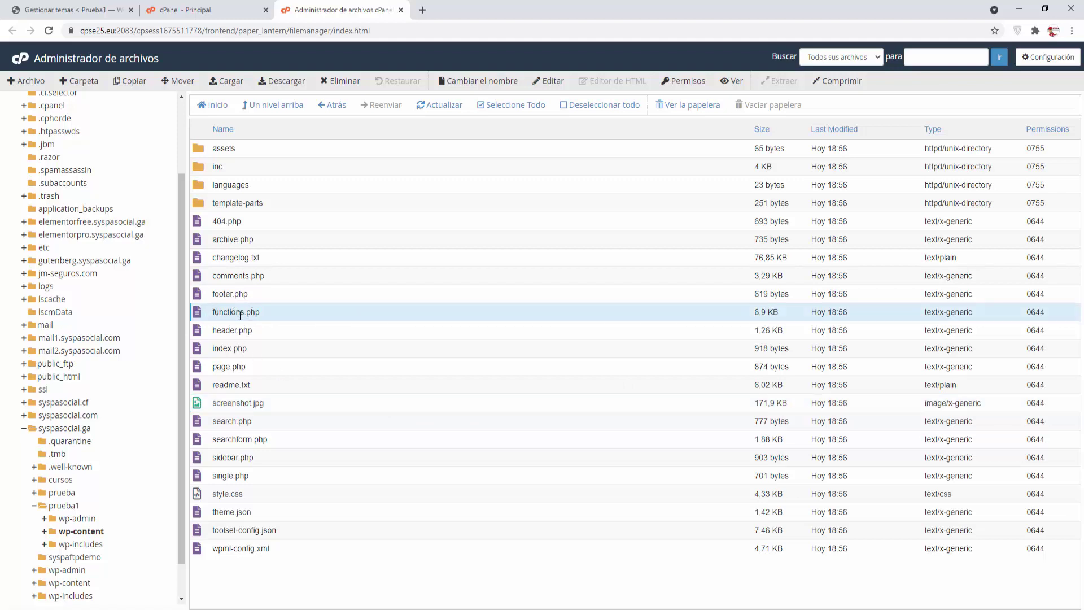
{"action": "right_click", "coordinate": [239, 312]}
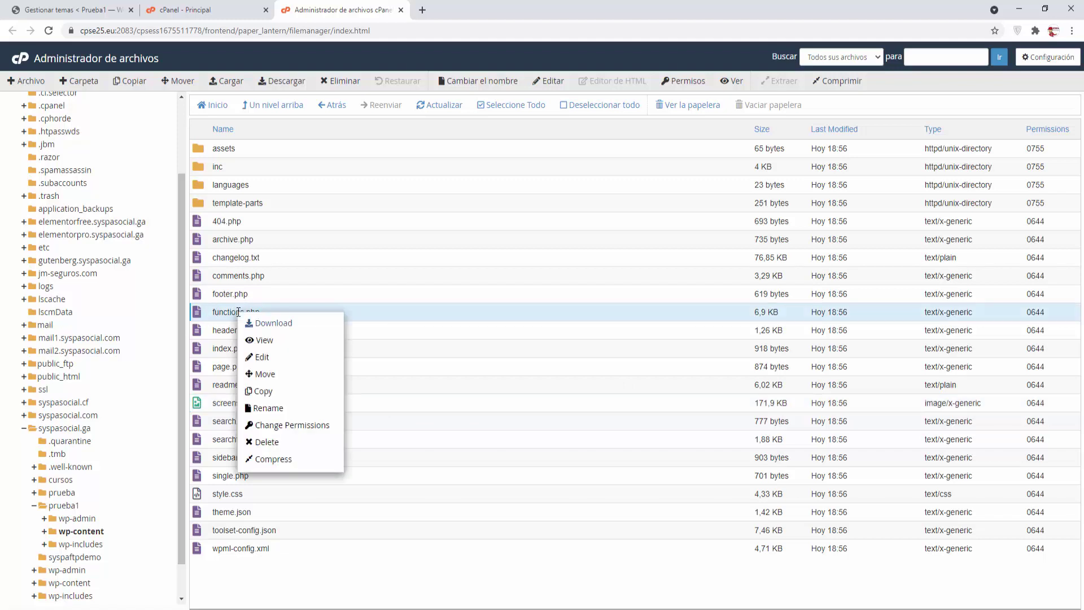
{"action": "left_click", "coordinate": [263, 398]}
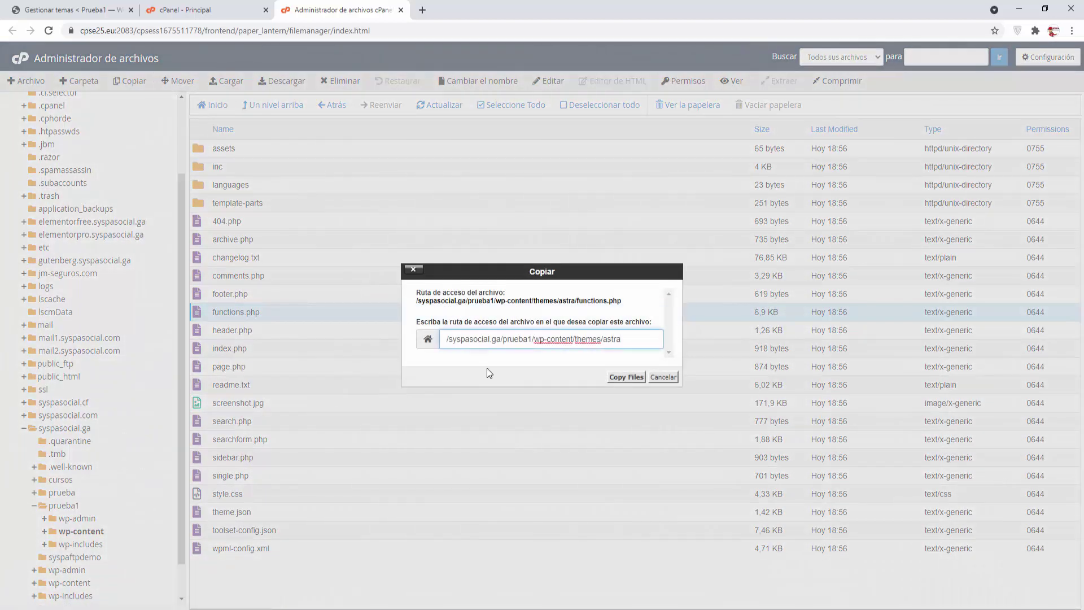
{"action": "type", "text": "-child-2"}
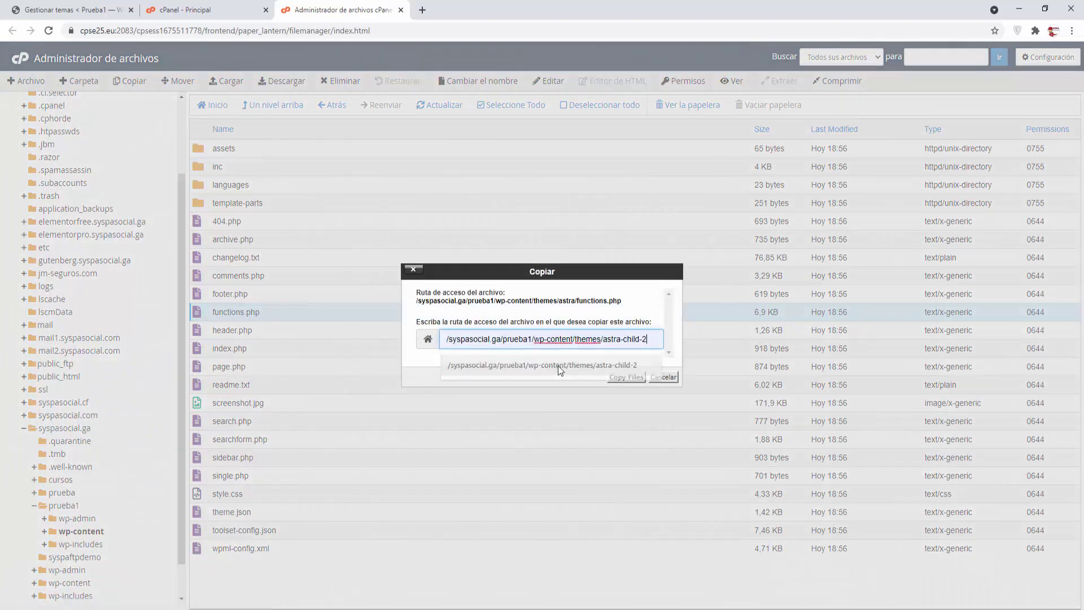
{"action": "left_click", "coordinate": [558, 365]}
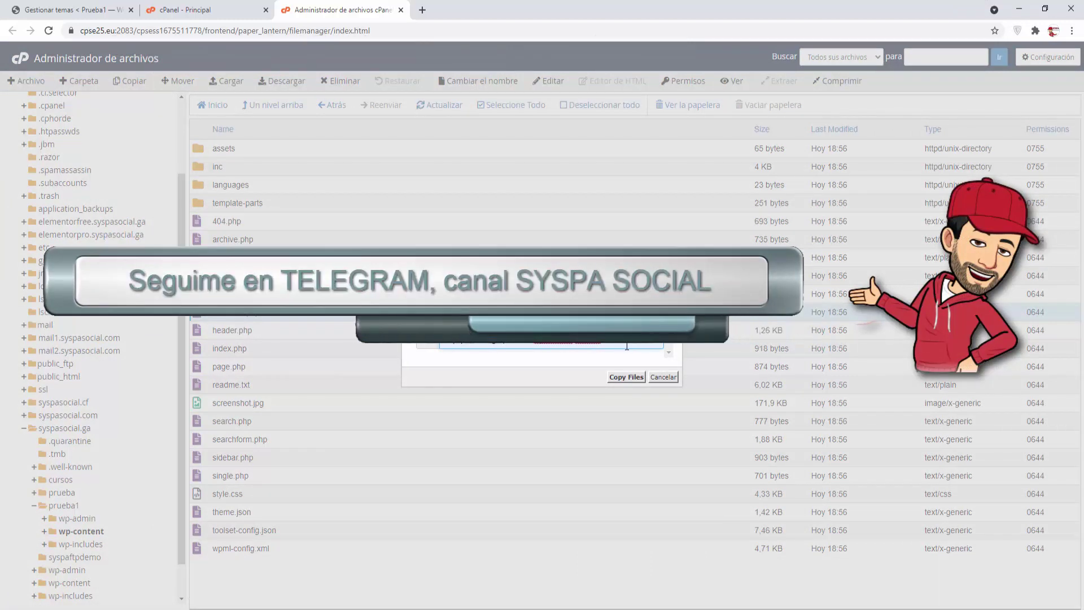
{"action": "left_click", "coordinate": [625, 377]}
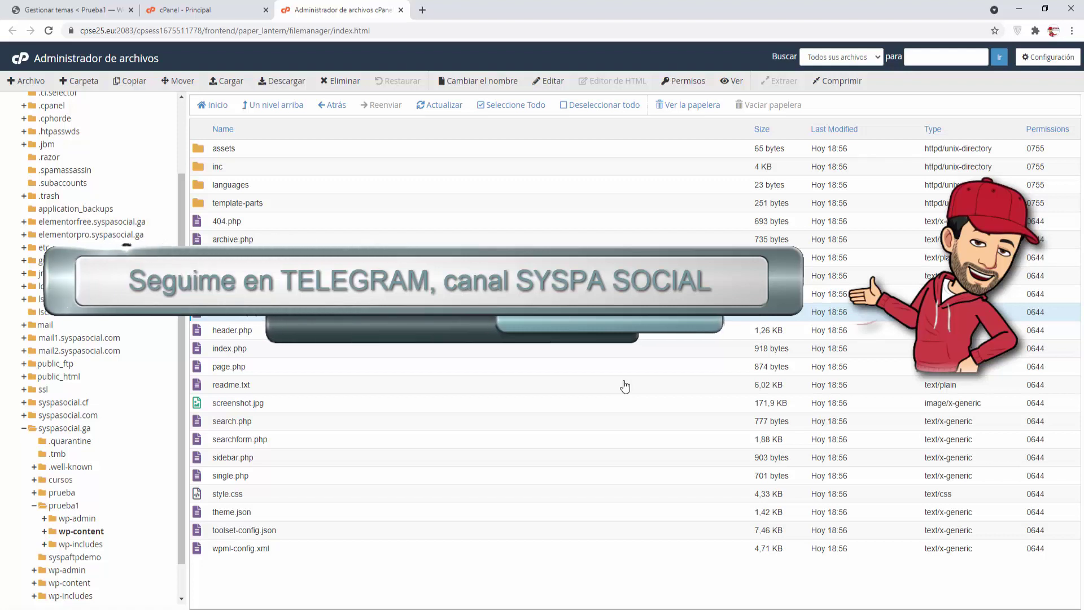
Copy style.css from the astra theme folder to /syspasocial.ga/prueba1/wp-content/themes/astra-child-2.
{"action": "left_click", "coordinate": [250, 495]}
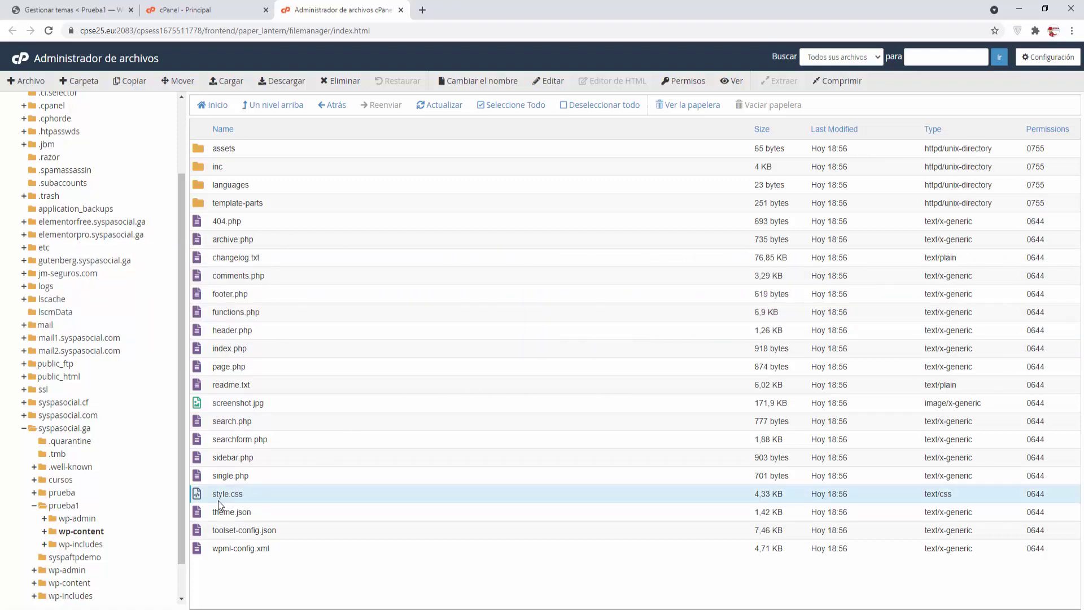
{"action": "right_click", "coordinate": [240, 497]}
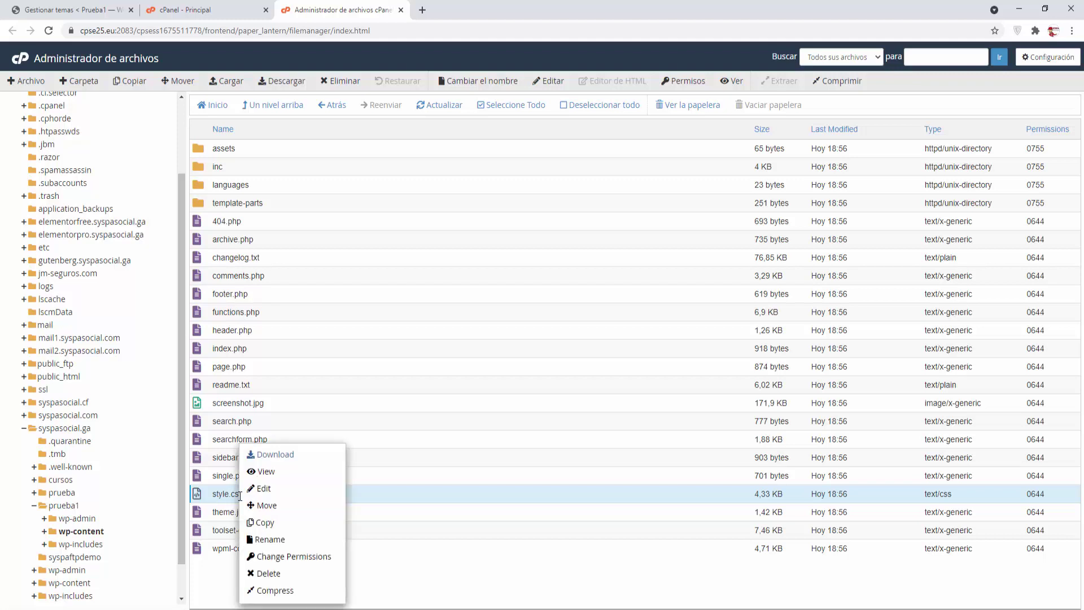
{"action": "left_click", "coordinate": [263, 522]}
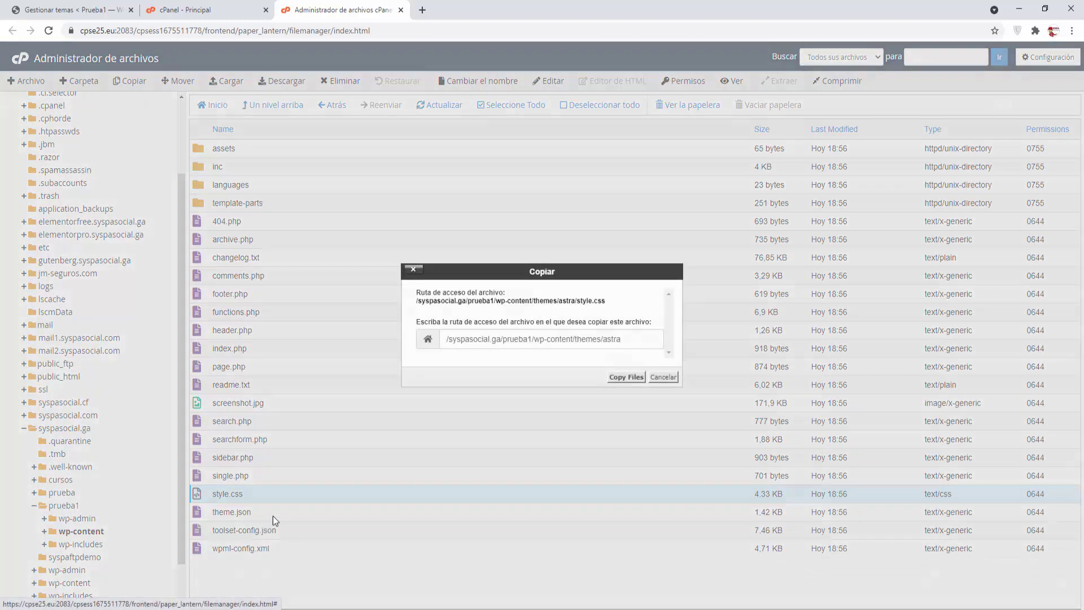
{"action": "left_click", "coordinate": [627, 346]}
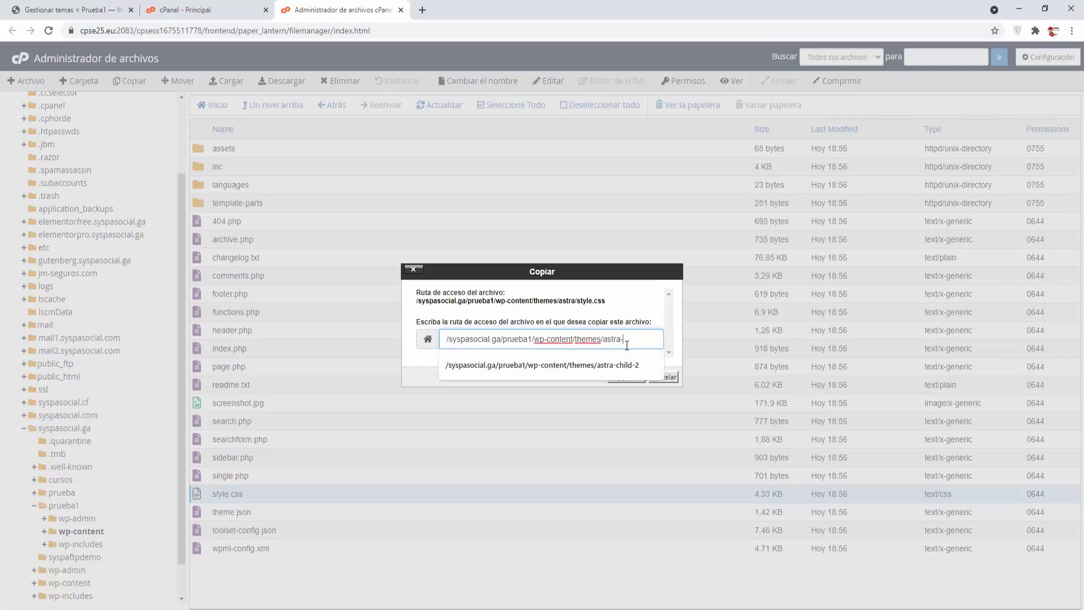
{"action": "left_click", "coordinate": [629, 363]}
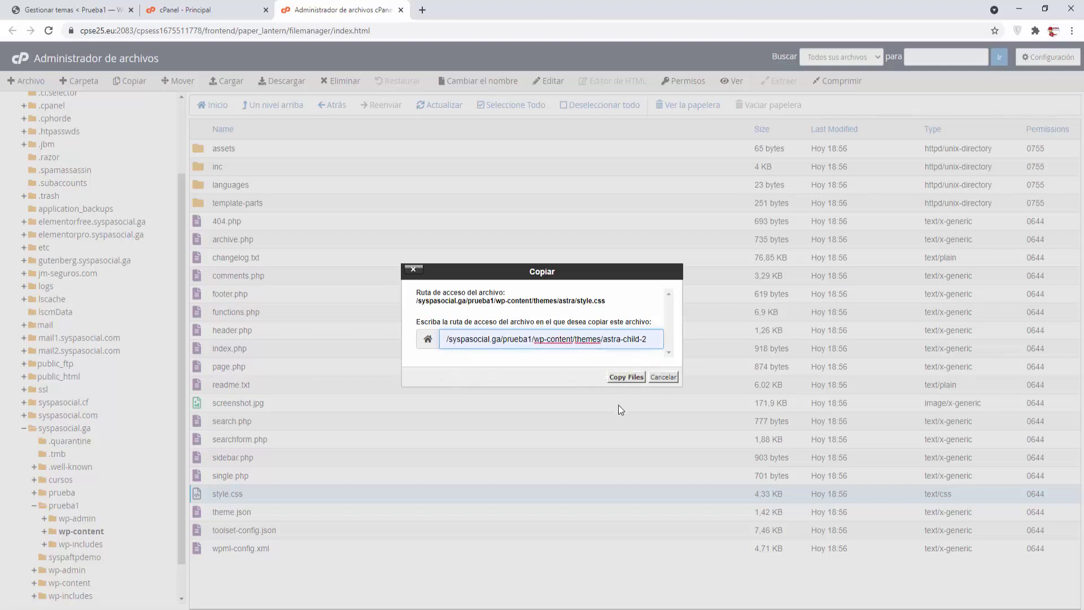
{"action": "left_click", "coordinate": [625, 377]}
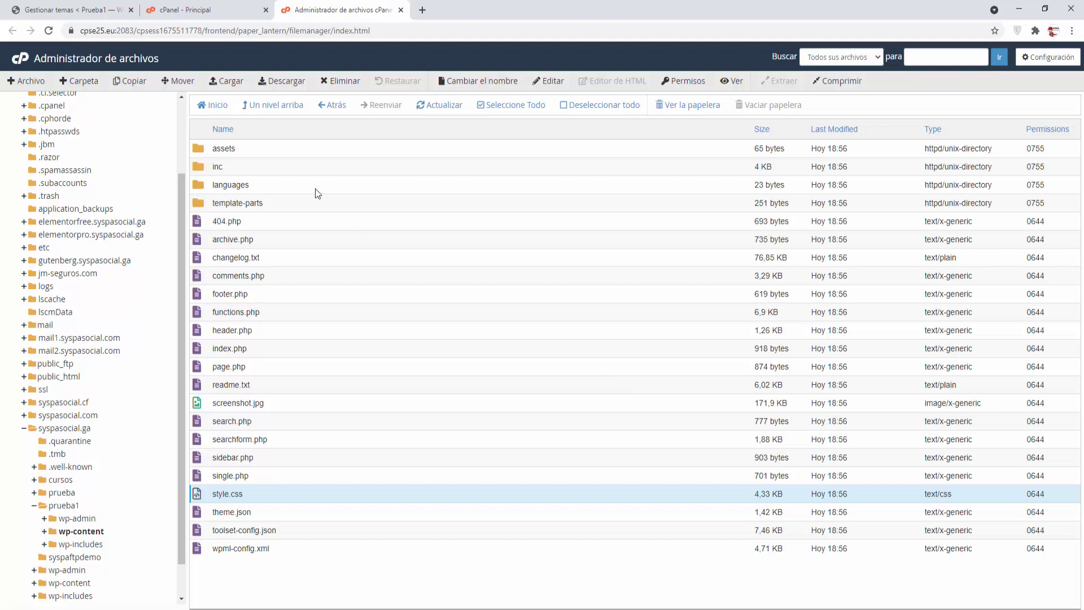
Go to the astra-child-2 folder and open its style.css file for editing.
{"action": "left_click", "coordinate": [269, 108]}
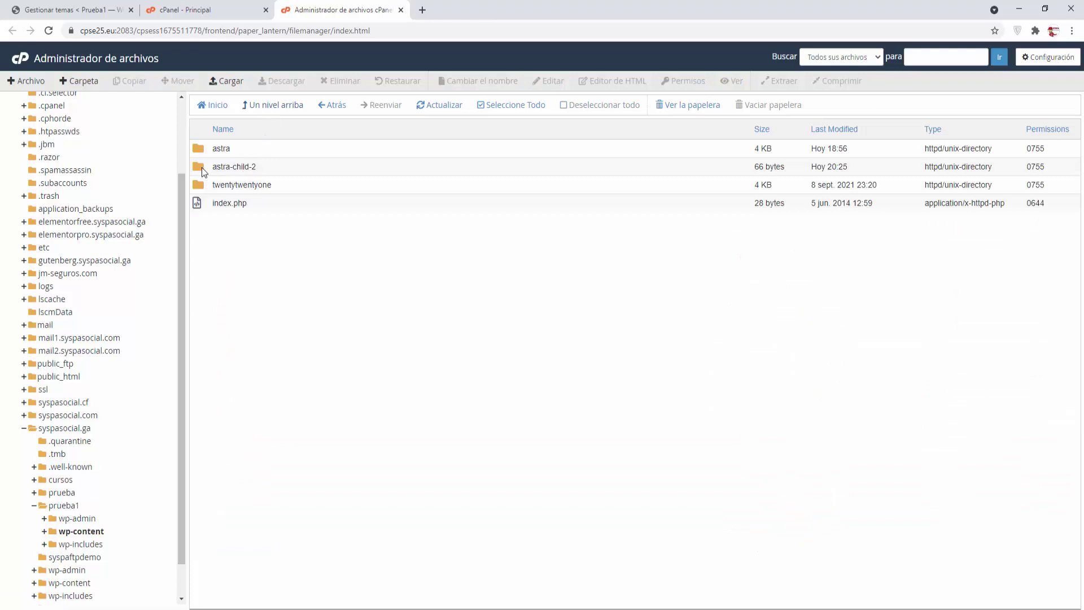
{"action": "double_click", "coordinate": [235, 166]}
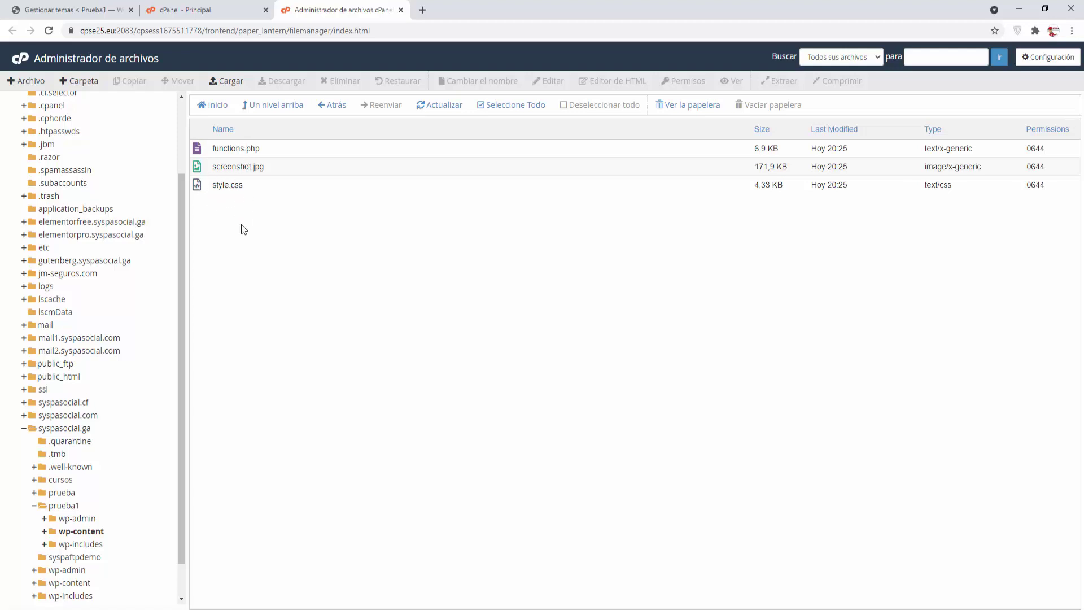
{"action": "right_click", "coordinate": [218, 185]}
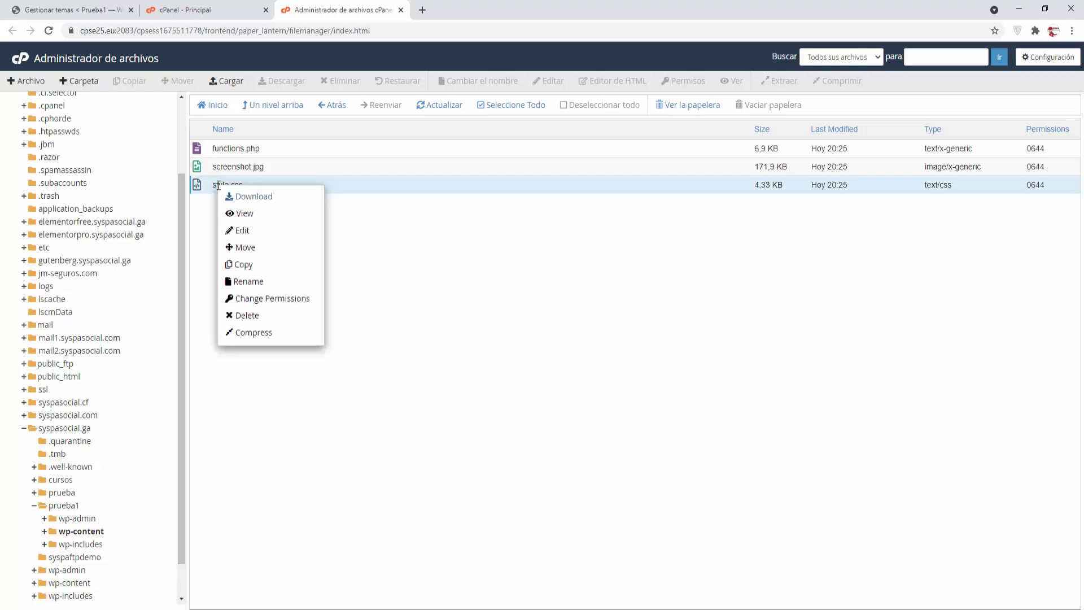
{"action": "left_click", "coordinate": [241, 230]}
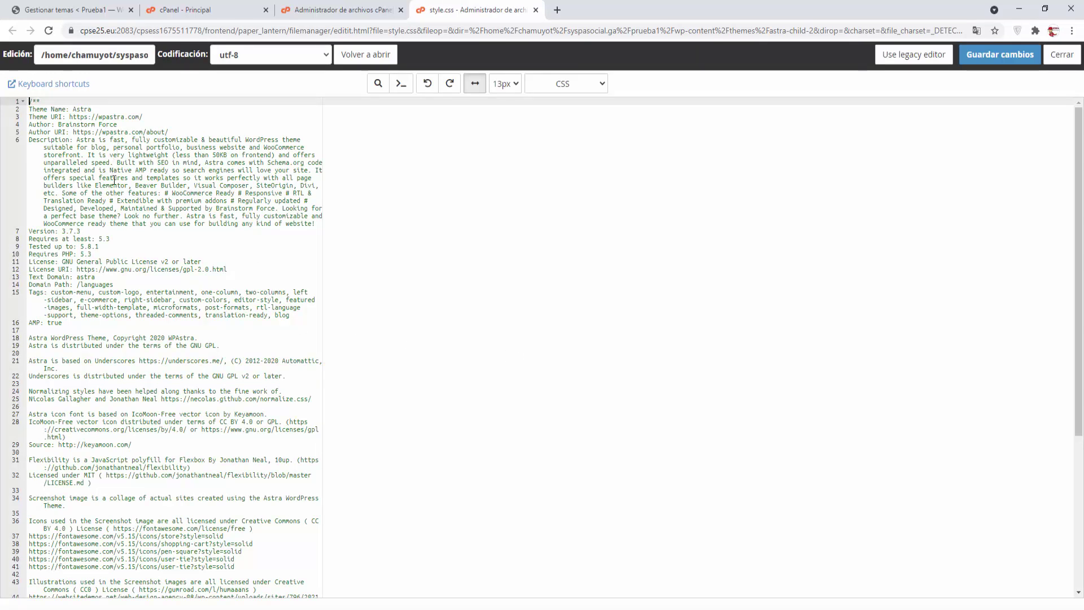
Set the Theme Name in the child theme's style.css to Astra Child 2.
{"action": "left_click", "coordinate": [76, 110]}
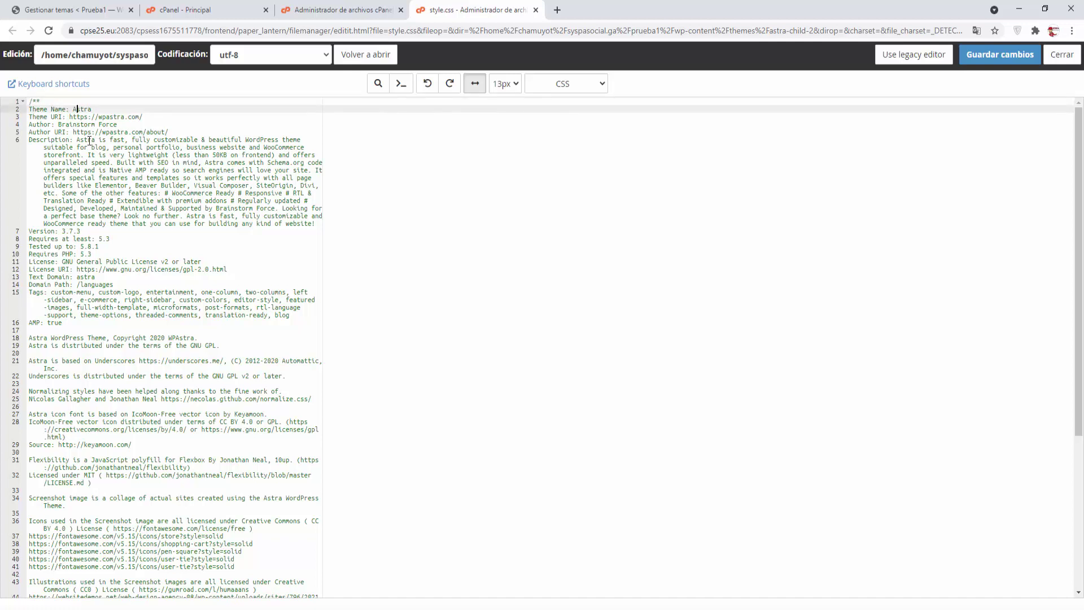
{"action": "type", "text": "Child 2"}
{"action": "key", "text": "Down"}
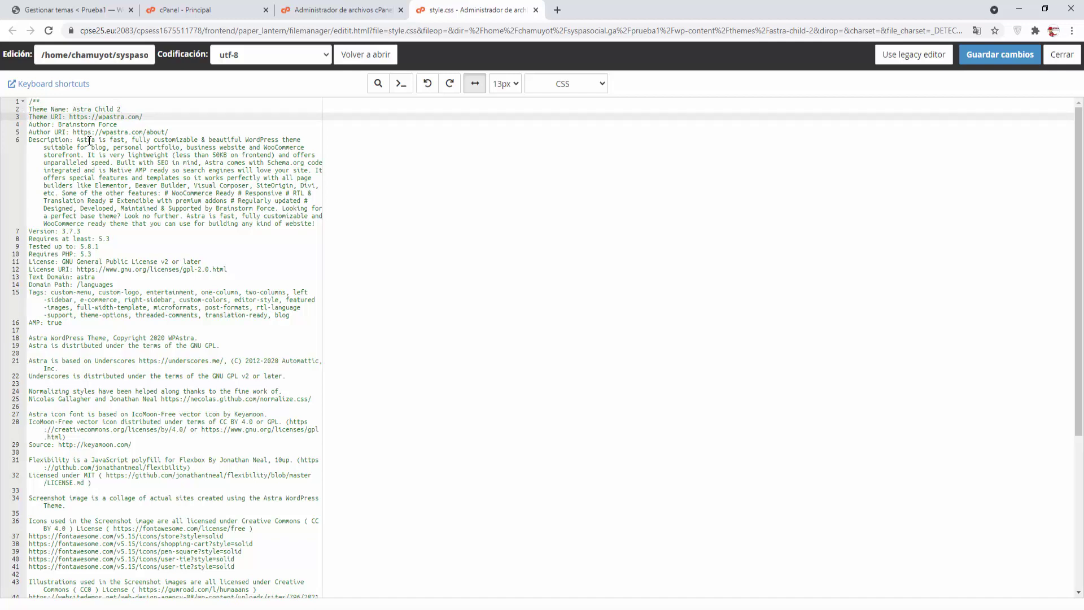
Add the line "Template: astra" between the Theme URI and Author lines of style.css.
{"action": "key", "text": "Down"}
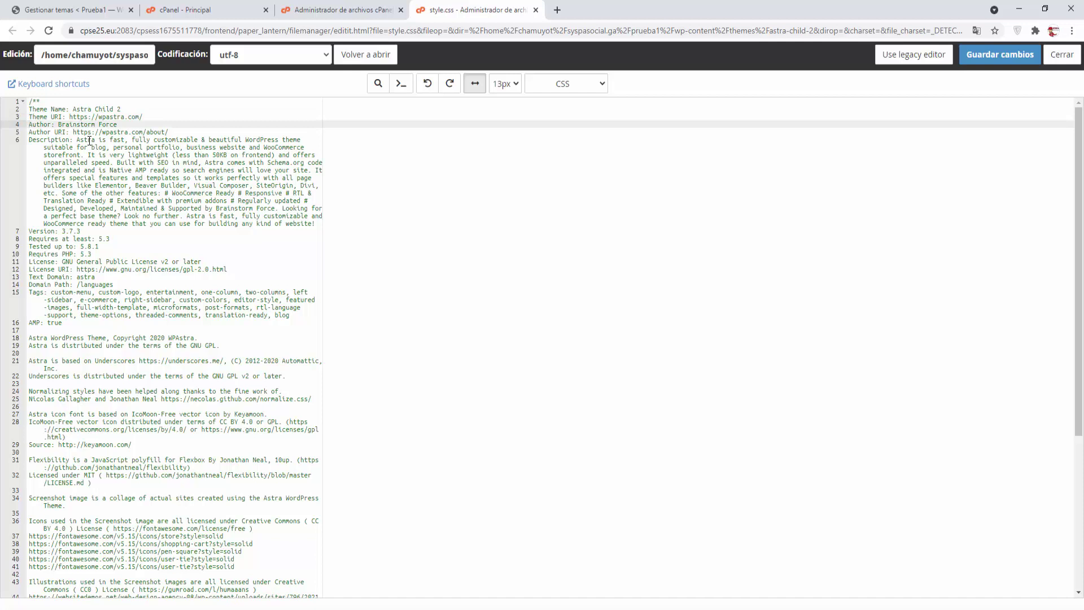
{"action": "key", "text": "Return"}
{"action": "key", "text": "Up"}
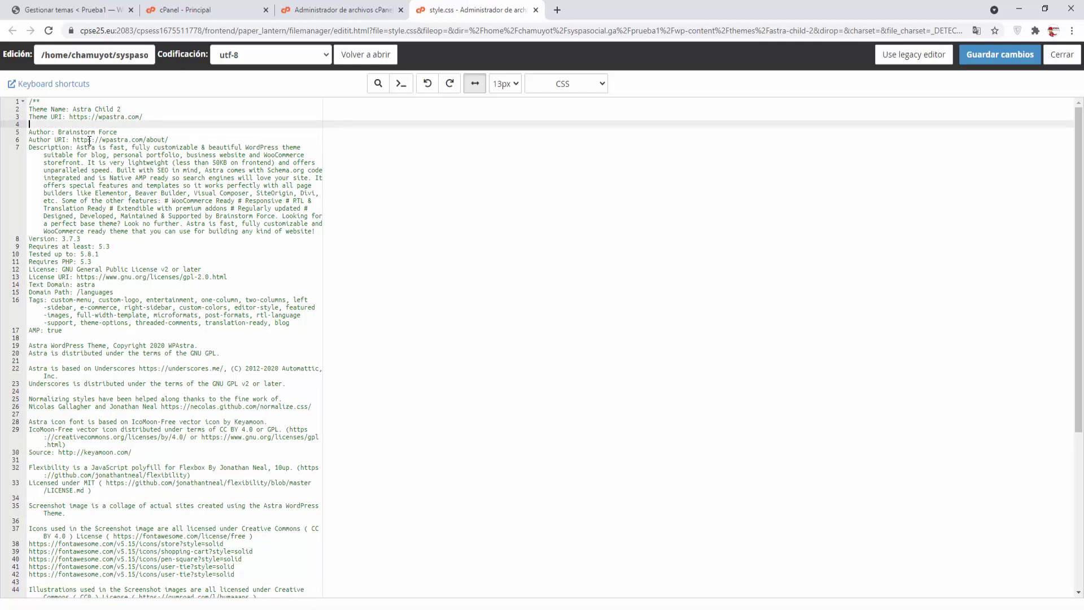
{"action": "type", "text": "Template"}
{"action": "type", "text": "Ñ"}
{"action": "key", "text": "BackSpace"}
{"action": "key", "text": "BackSpace"}
{"action": "type", "text": ": astra"}
Check the parent theme's folder name in the file manager's themes folder, and return to the open style.css.
{"action": "left_click", "coordinate": [340, 12]}
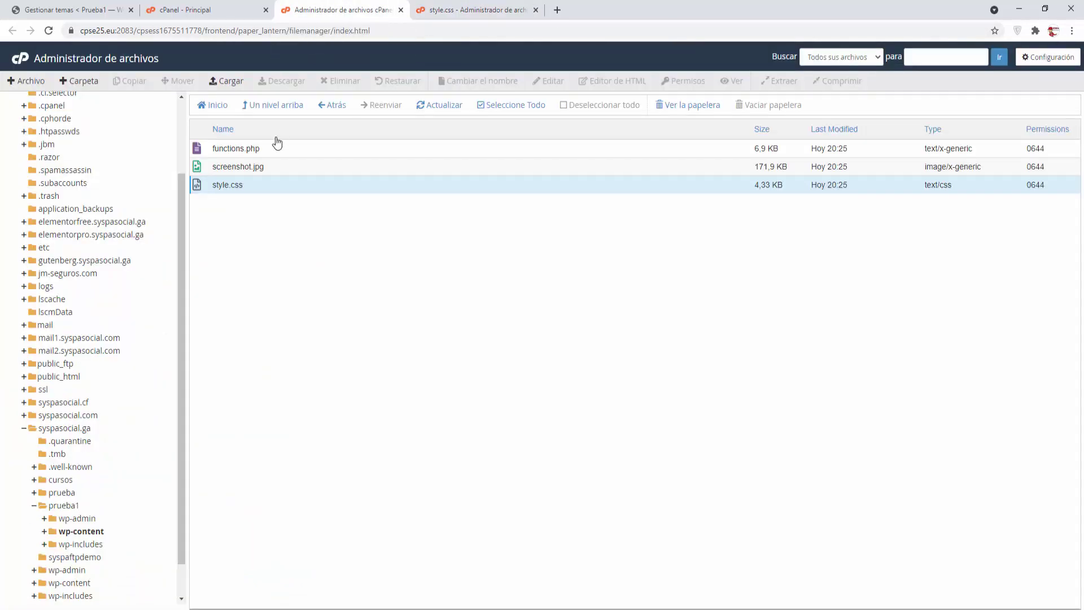
{"action": "left_click", "coordinate": [277, 105]}
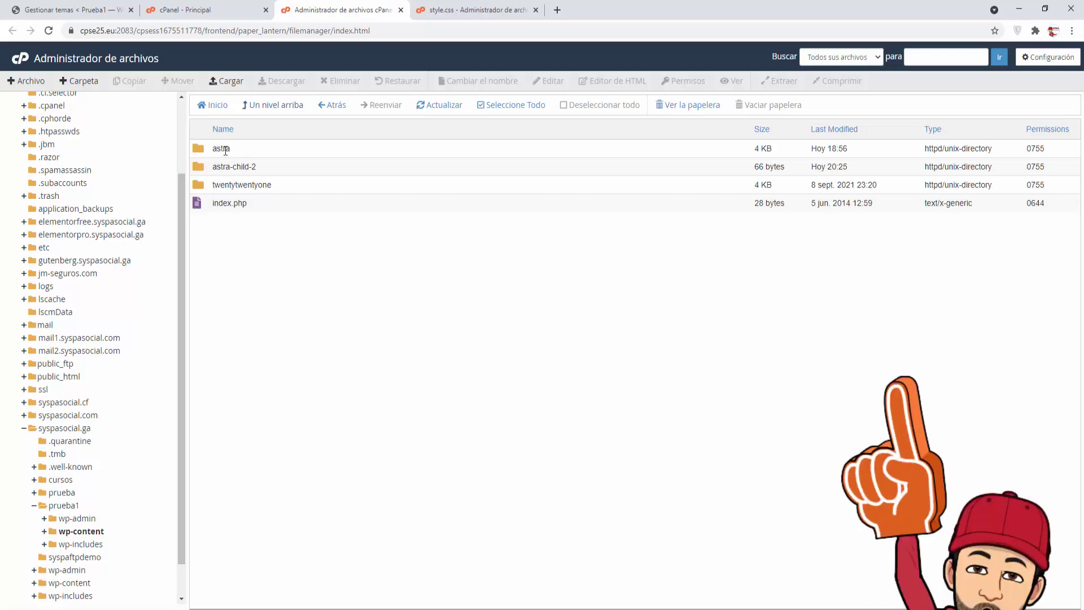
{"action": "double_click", "coordinate": [199, 167]}
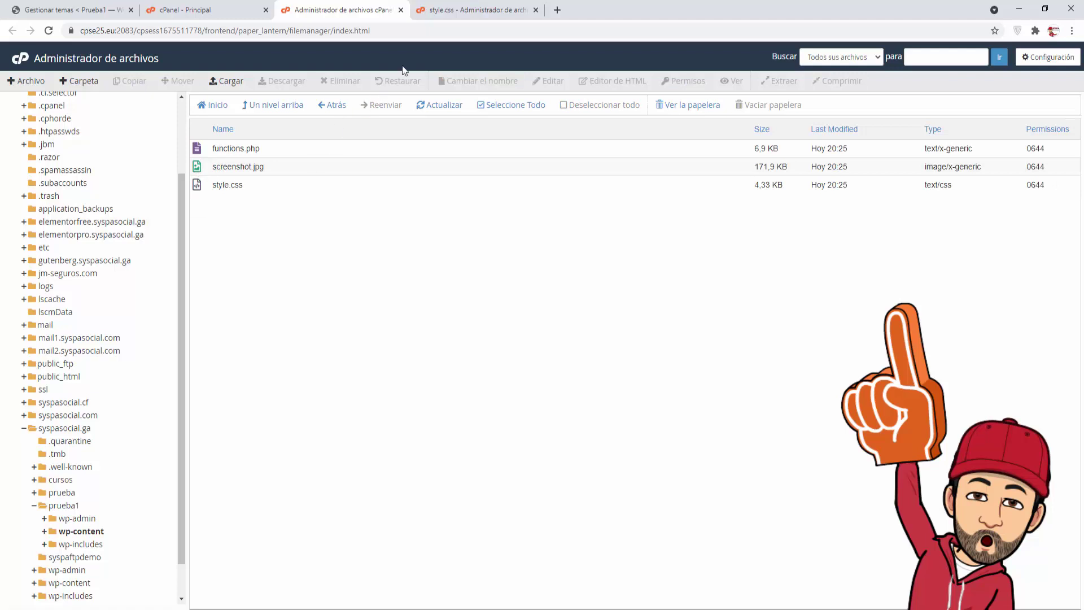
{"action": "left_click", "coordinate": [459, 12]}
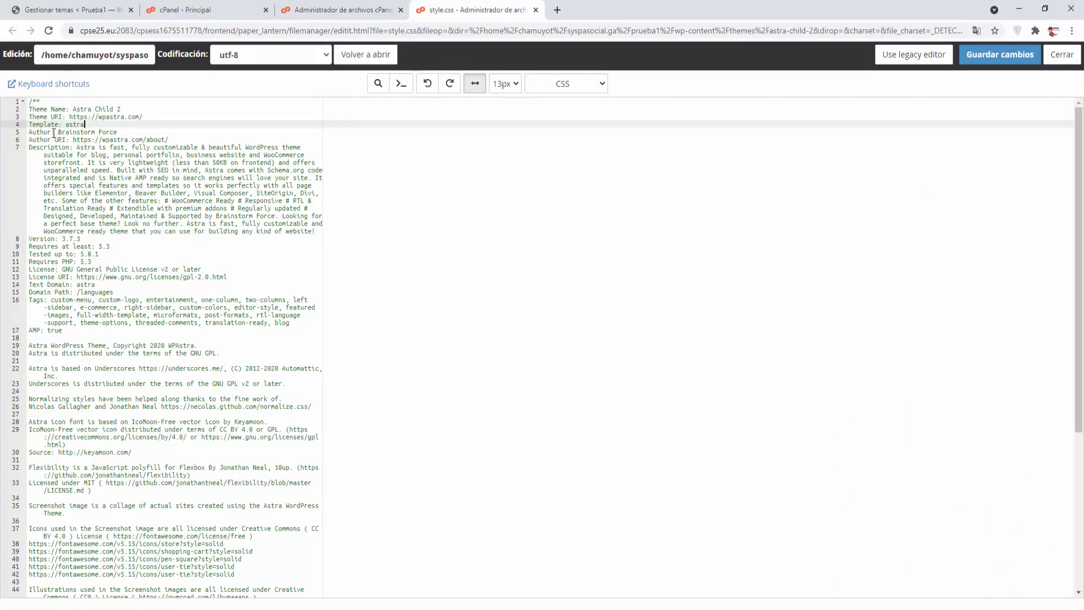
Replace the Author value in style.css with SYSPA.
{"action": "key", "text": "Down"}
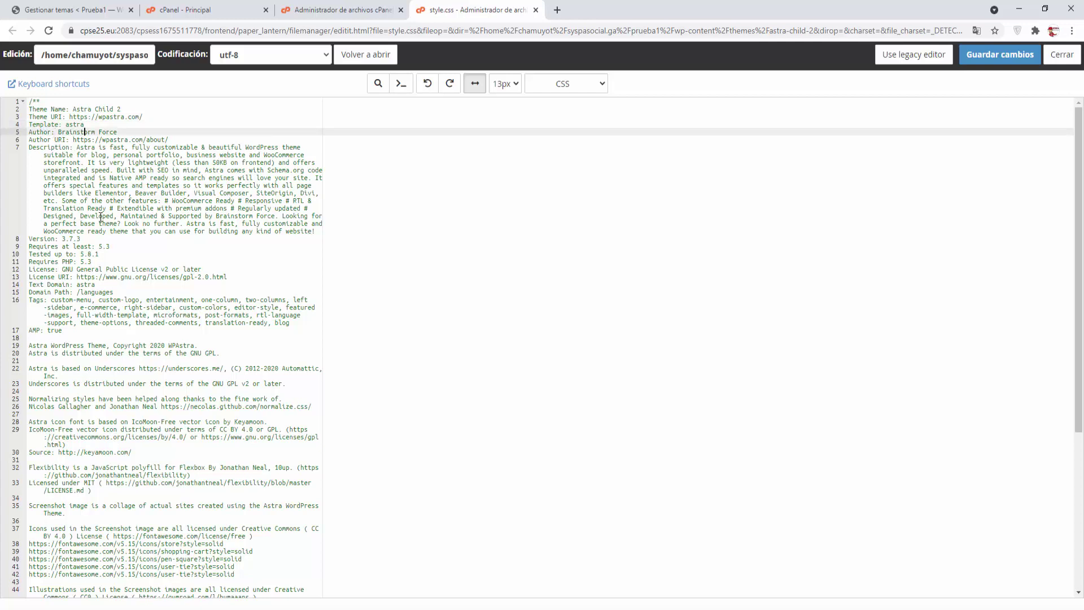
{"action": "key", "text": "Left"}
{"action": "key", "text": "Left"}
{"action": "key", "text": "shift+End"}
{"action": "type", "text": "SYSPA"}
{"action": "key", "text": "Down"}
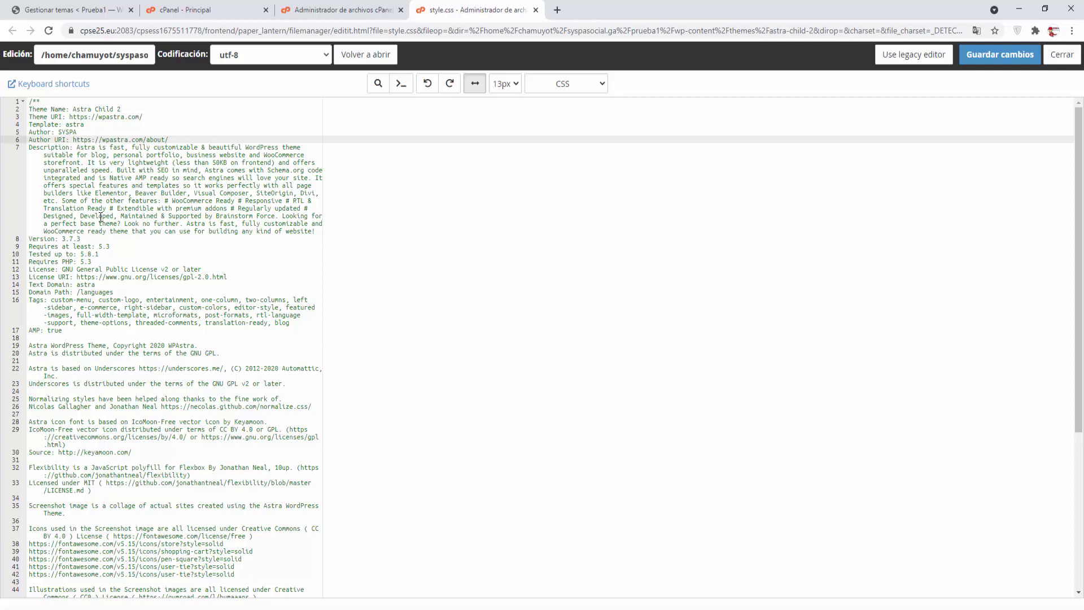
Replace the whole Description text in style.css with "Este es mi tema hijo".
{"action": "key", "text": "Down"}
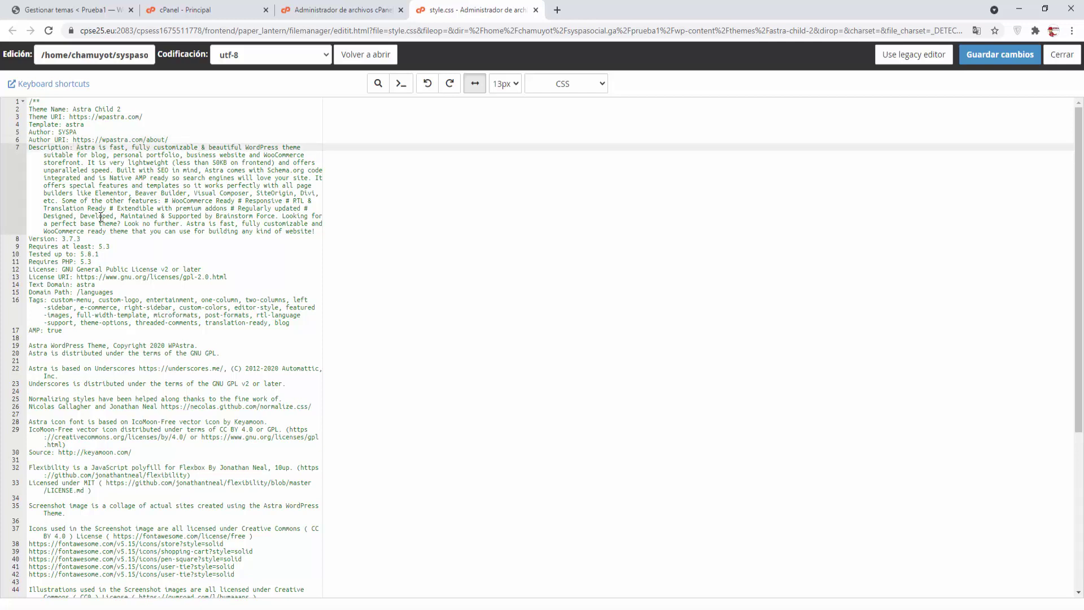
{"action": "key", "text": "shift+Down"}
{"action": "key", "text": "shift+Down"}
{"action": "key", "text": "shift+Down"}
{"action": "key", "text": "shift+Down"}
{"action": "key", "text": "shift+Down"}
{"action": "key", "text": "shift+Down"}
{"action": "key", "text": "shift+Down"}
{"action": "key", "text": "shift+Down"}
{"action": "key", "text": "shift+Down"}
{"action": "key", "text": "shift+Down"}
{"action": "key", "text": "shift+Down"}
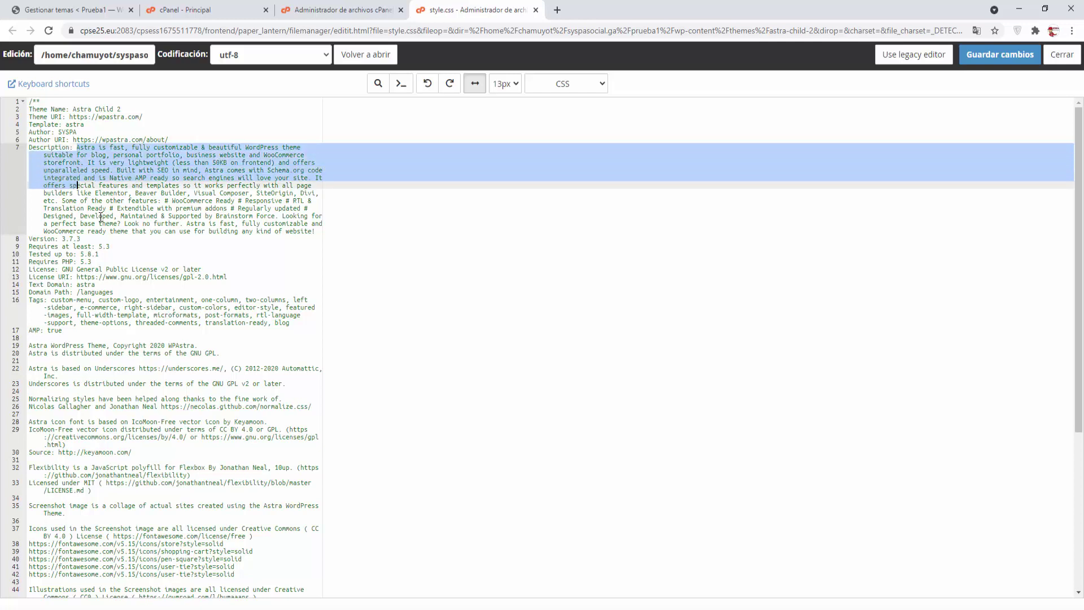
{"action": "key", "text": "shift+End"}
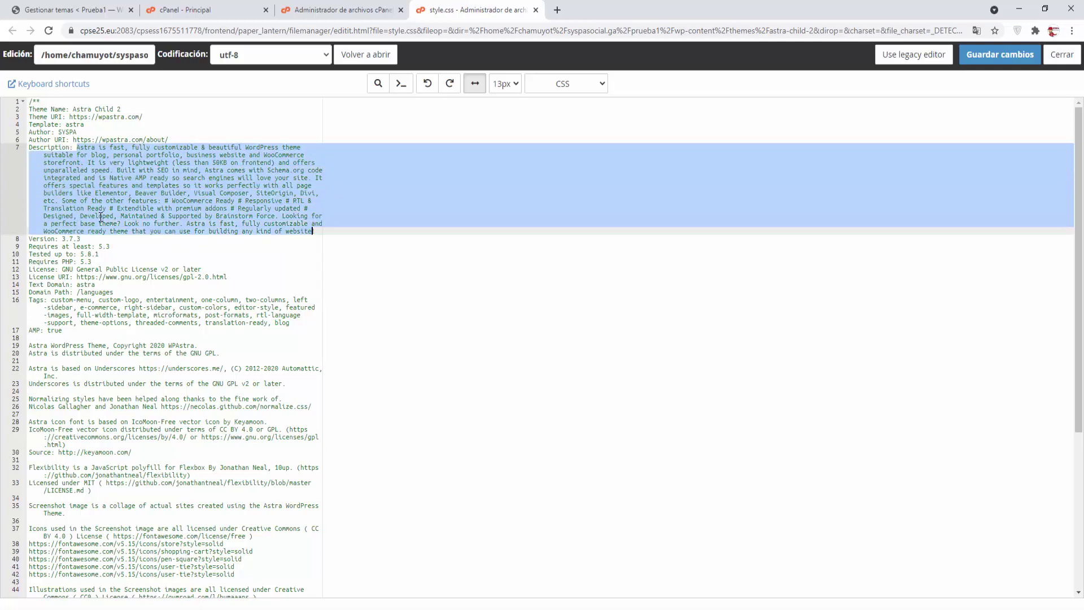
{"action": "key", "text": "BackSpace"}
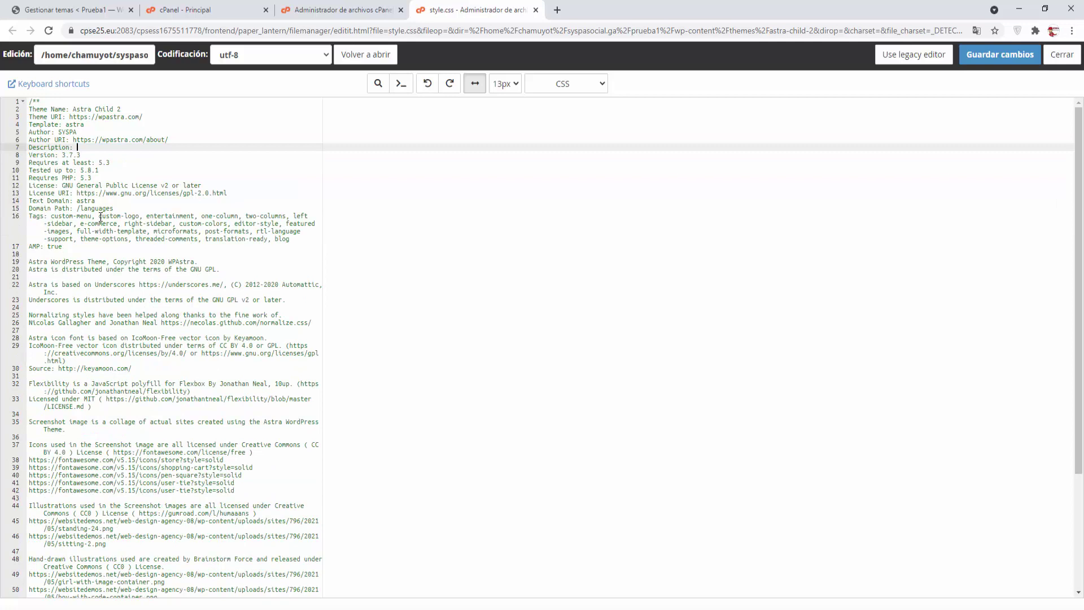
{"action": "type", "text": "Este es mi tema hijo"}
Delete everything in style.css from the "Requires at least" line up to the final closing comment mark, keeping only */.
{"action": "key", "text": "Down"}
{"action": "key", "text": "Down"}
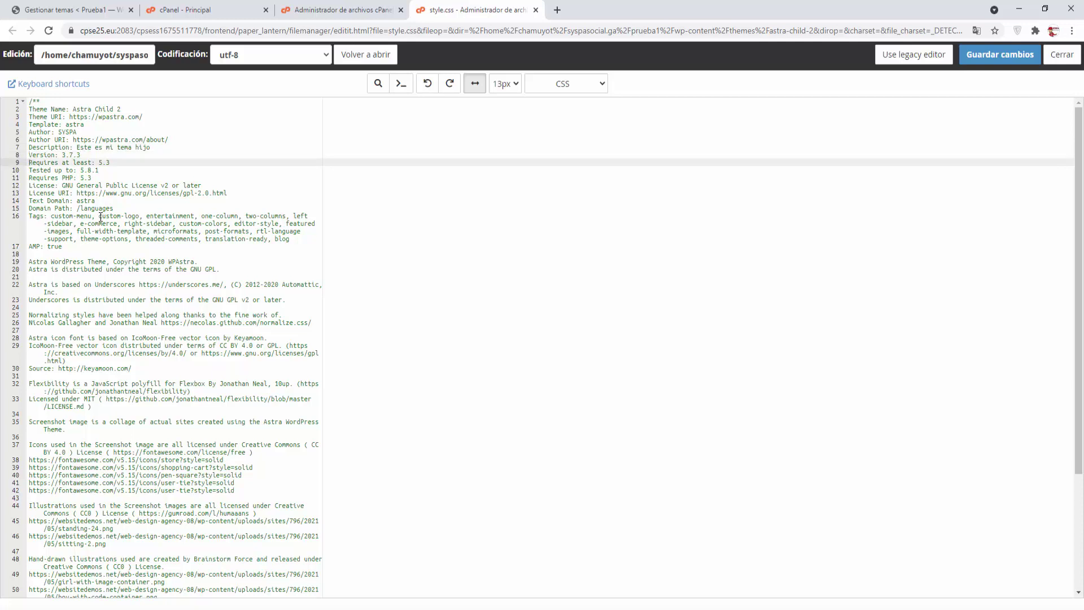
{"action": "key", "text": "shift+Down"}
{"action": "key", "text": "shift+Down"}
{"action": "key", "text": "shift+Down"}
{"action": "key", "text": "shift+Down"}
{"action": "key", "text": "shift+Down"}
{"action": "key", "text": "shift+Down"}
{"action": "key", "text": "shift+Down"}
{"action": "key", "text": "shift+Down"}
{"action": "key", "text": "shift+Down"}
{"action": "key", "text": "shift+Down"}
{"action": "key", "text": "shift+Down"}
{"action": "key", "text": "shift+Down"}
{"action": "key", "text": "shift+Down"}
{"action": "key", "text": "shift+Down"}
{"action": "key", "text": "shift+Down"}
{"action": "key", "text": "shift+Down"}
{"action": "key", "text": "shift+Down"}
{"action": "key", "text": "shift+Down"}
{"action": "key", "text": "shift+Down"}
{"action": "key", "text": "shift+Down"}
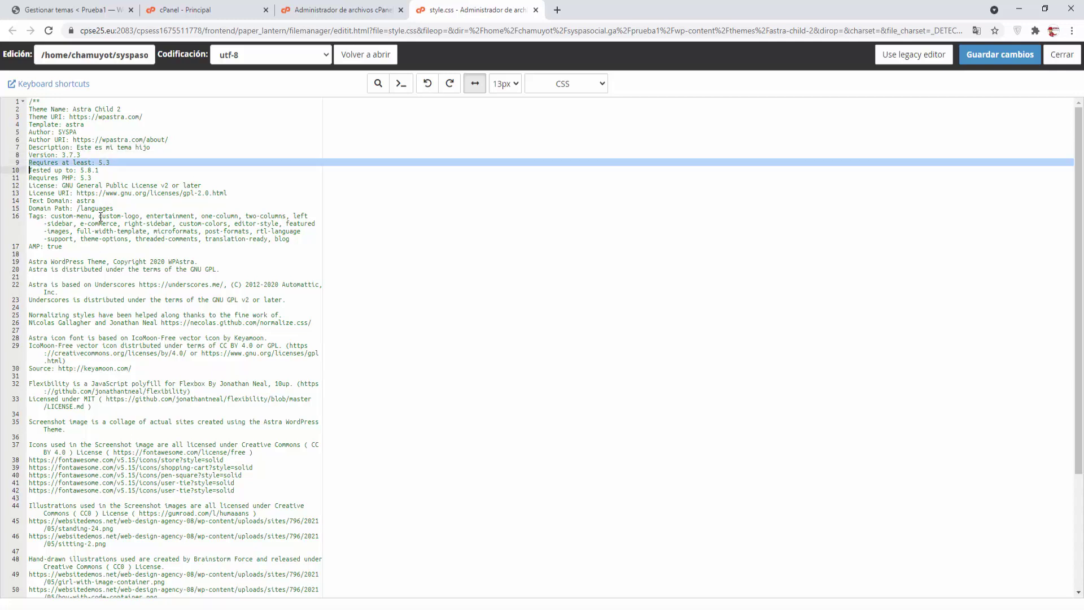
{"action": "key", "text": "shift+Down"}
{"action": "key", "text": "shift+Down"}
{"action": "key", "text": "shift+Down"}
{"action": "key", "text": "shift+Down"}
{"action": "key", "text": "shift+Down"}
{"action": "key", "text": "shift+Down"}
{"action": "key", "text": "shift+Down"}
{"action": "key", "text": "shift+Down"}
{"action": "key", "text": "shift+Down"}
{"action": "key", "text": "shift+Down"}
{"action": "key", "text": "shift+Down"}
{"action": "key", "text": "shift+Down"}
{"action": "key", "text": "shift+Down"}
{"action": "key", "text": "shift+Down"}
{"action": "key", "text": "shift+Down"}
{"action": "key", "text": "shift+Down"}
{"action": "key", "text": "shift+Down"}
{"action": "key", "text": "shift+Down"}
{"action": "key", "text": "shift+Down"}
{"action": "key", "text": "shift+Down"}
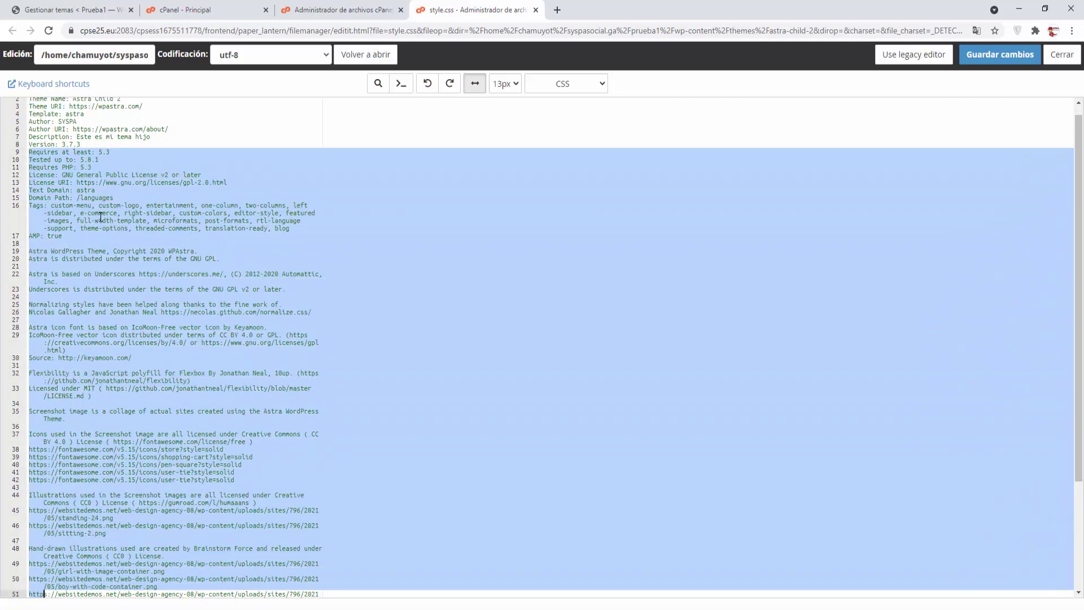
{"action": "key", "text": "shift+Down"}
{"action": "key", "text": "shift+Down"}
{"action": "key", "text": "shift+Down"}
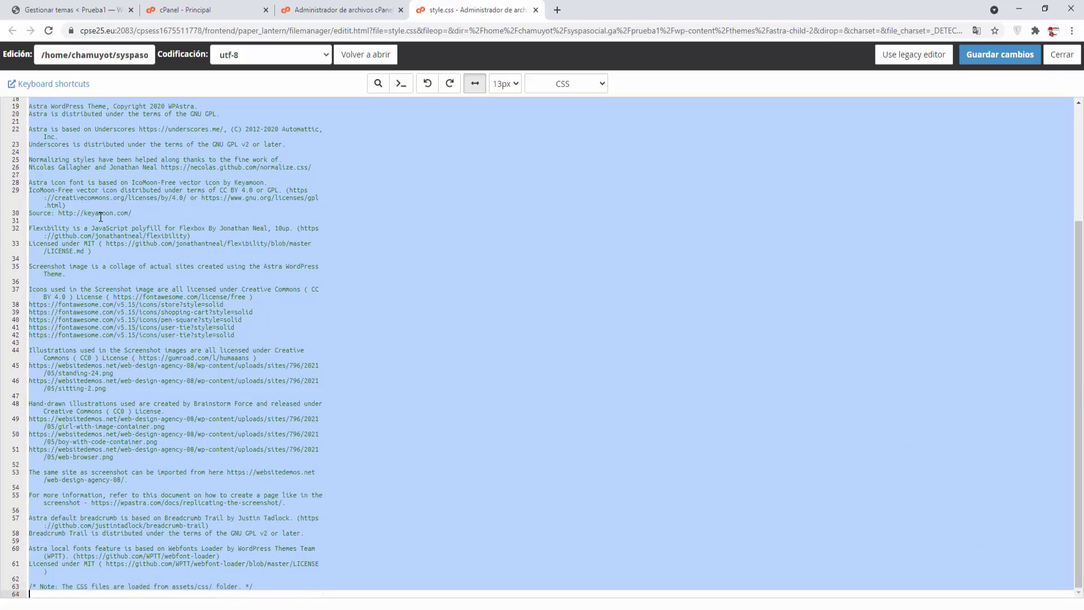
{"action": "key", "text": "shift+Up"}
{"action": "key", "text": "shift+End"}
{"action": "key", "text": "shift+Left"}
{"action": "key", "text": "shift+Left"}
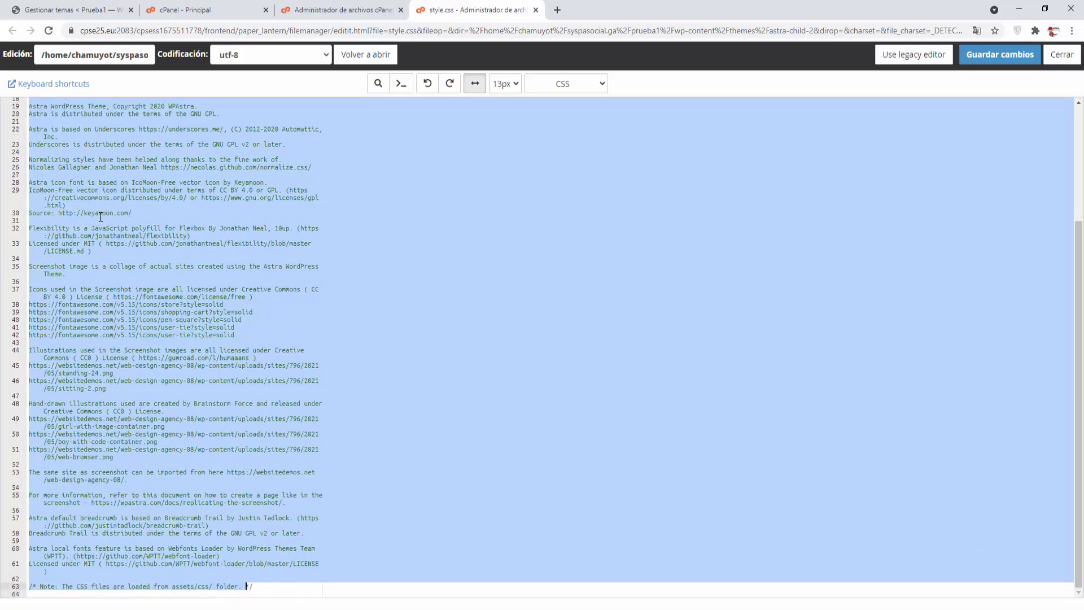
{"action": "key", "text": "BackSpace"}
Shorten the opening comment mark on the first line of style.css to /*.
{"action": "key", "text": "Up"}
{"action": "key", "text": "Up"}
{"action": "key", "text": "Up"}
{"action": "key", "text": "Up"}
{"action": "key", "text": "Up"}
{"action": "key", "text": "Up"}
{"action": "key", "text": "Up"}
{"action": "key", "text": "Up"}
{"action": "key", "text": "Up"}
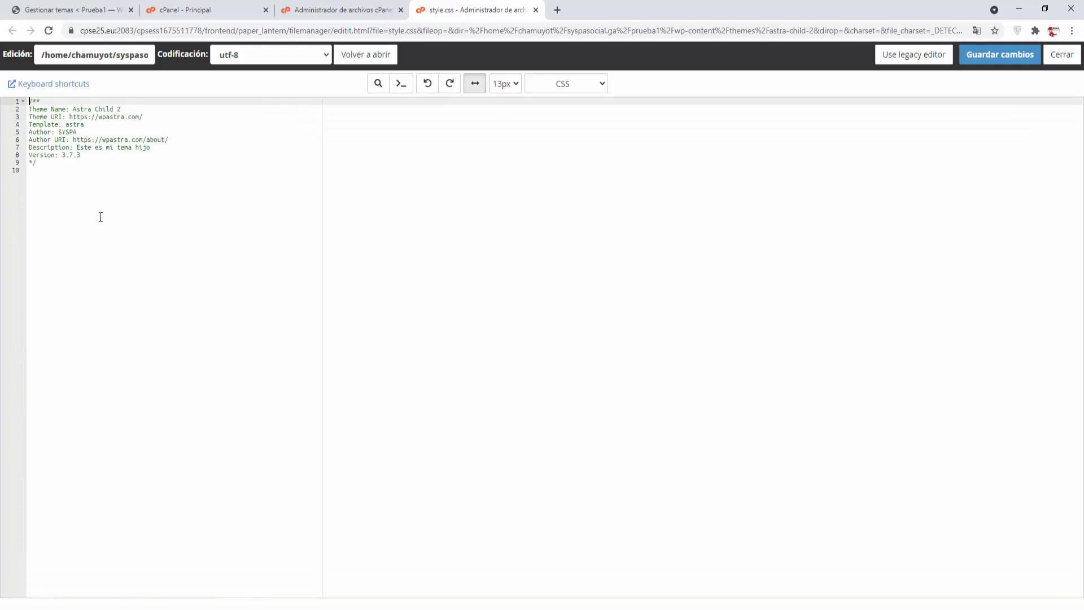
{"action": "key", "text": "End"}
{"action": "key", "text": "Delete"}
{"action": "key", "text": "BackSpace"}
{"action": "key", "text": "Return"}
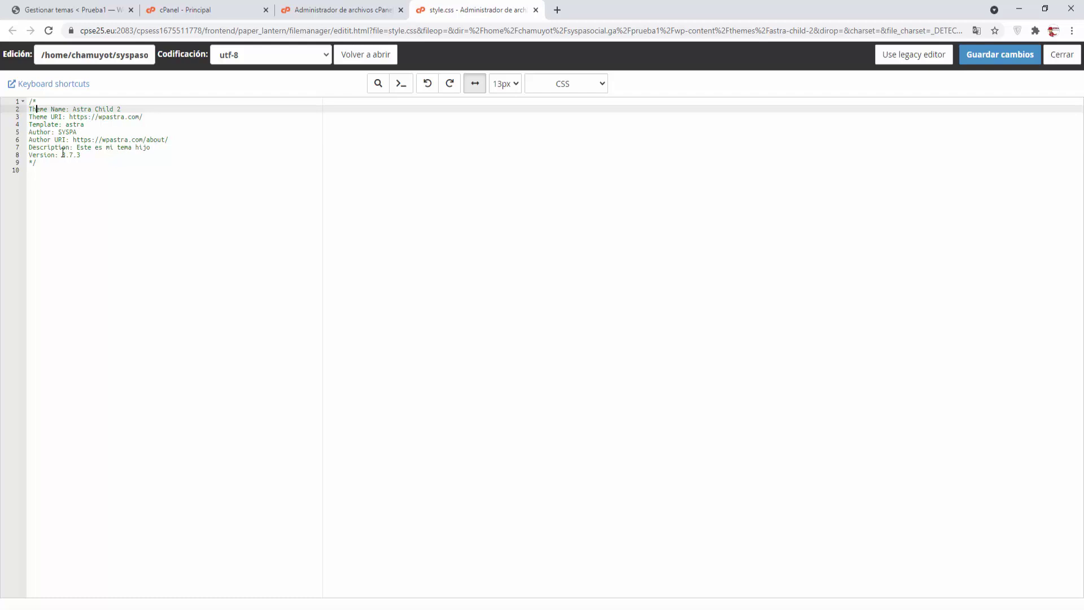
Set the Version line to 3.7.3 - 1 and save the changes to style.css.
{"action": "left_click", "coordinate": [95, 156]}
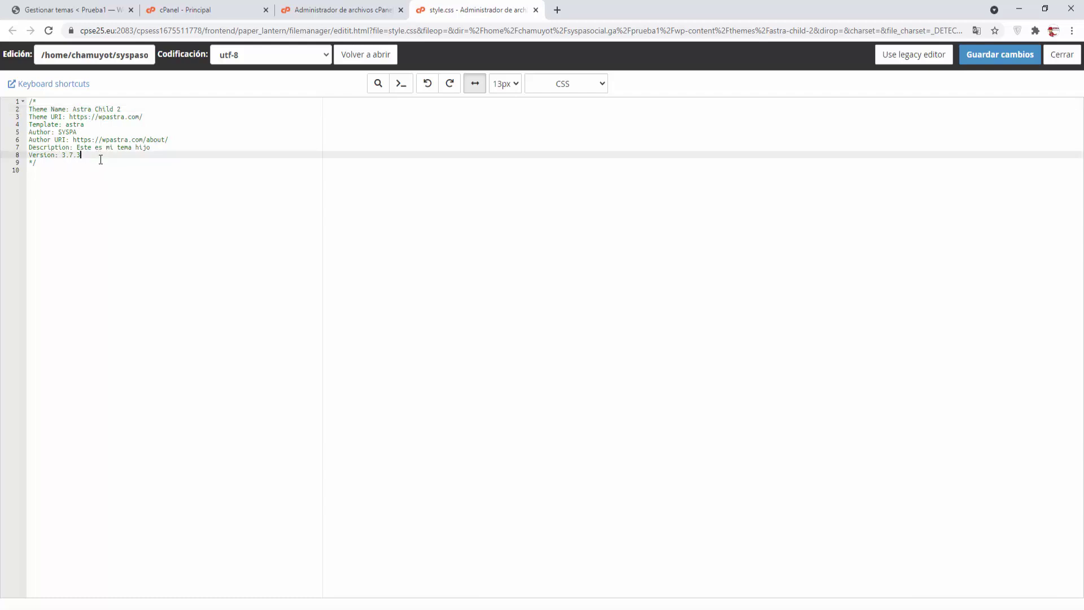
{"action": "type", "text": "-"}
{"action": "type", "text": "1"}
{"action": "left_click", "coordinate": [133, 169]}
{"action": "left_click", "coordinate": [997, 63]}
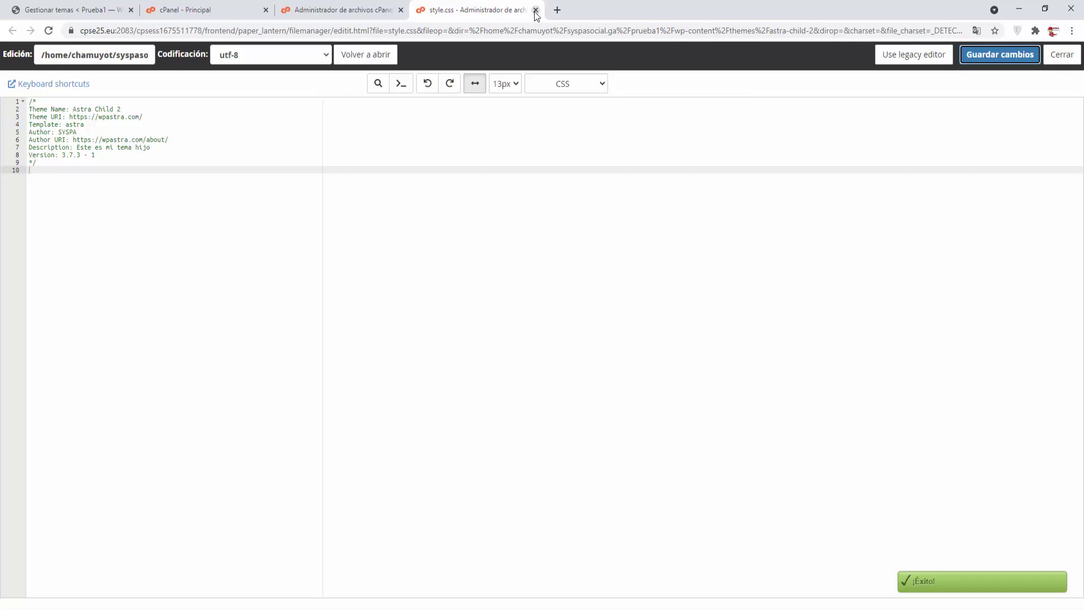
Close the style.css editor and go back up to the themes folder in the file manager.
{"action": "left_click", "coordinate": [535, 10]}
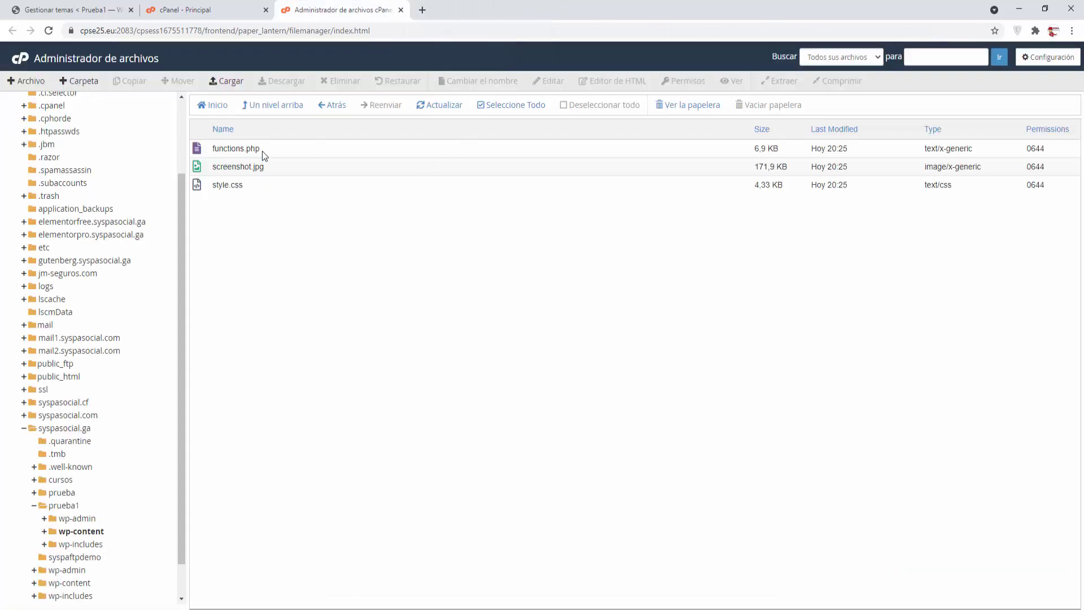
{"action": "left_click", "coordinate": [267, 108]}
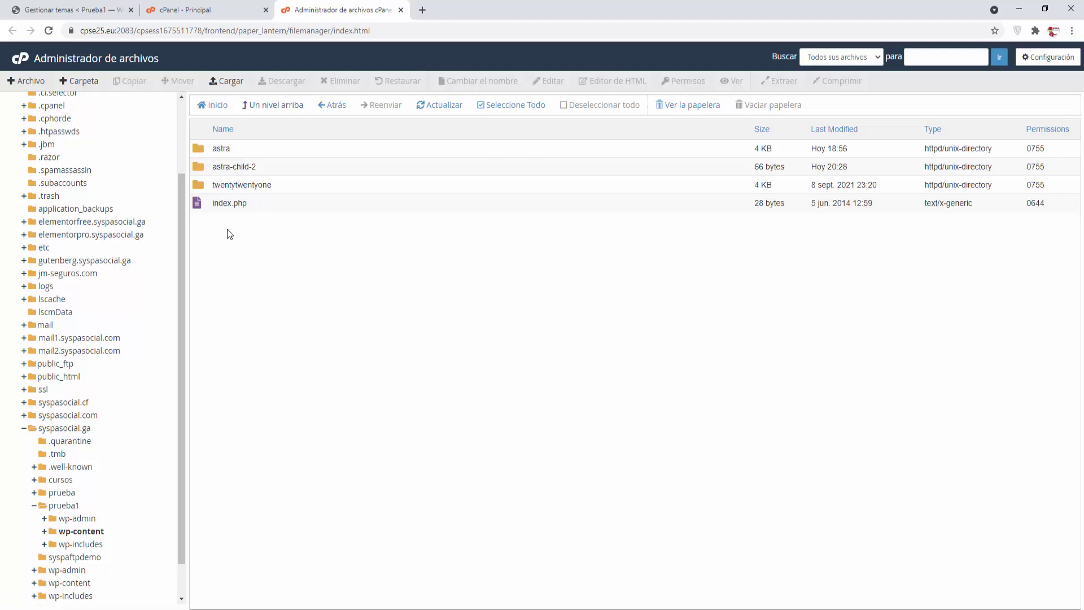
Switch to the WordPress themes page, reload it, check the Astra Child 2 theme details and activate that theme.
{"action": "left_click", "coordinate": [87, 13]}
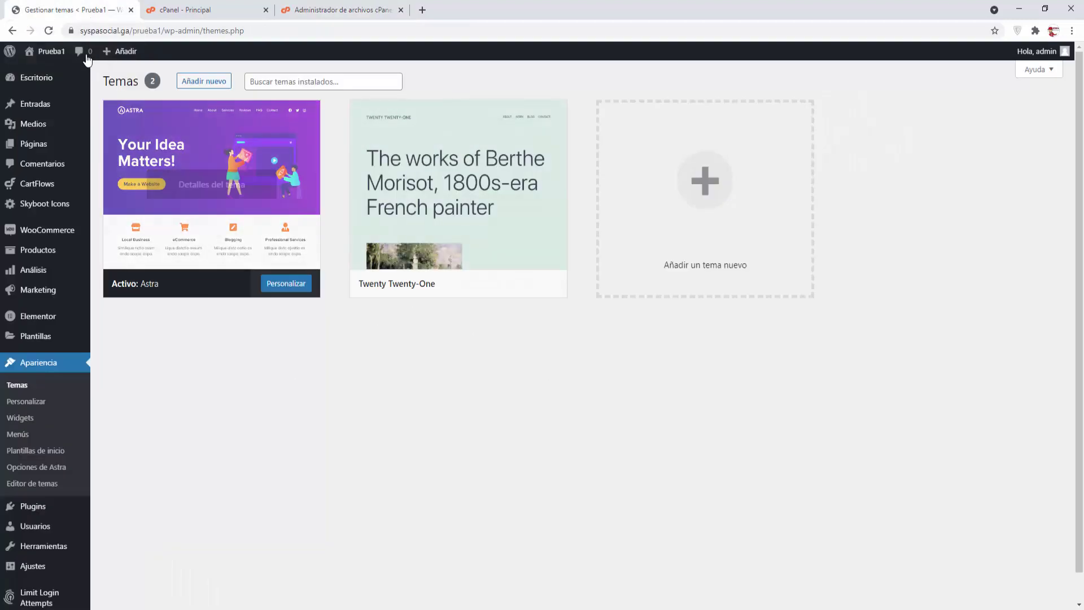
{"action": "left_click", "coordinate": [48, 30]}
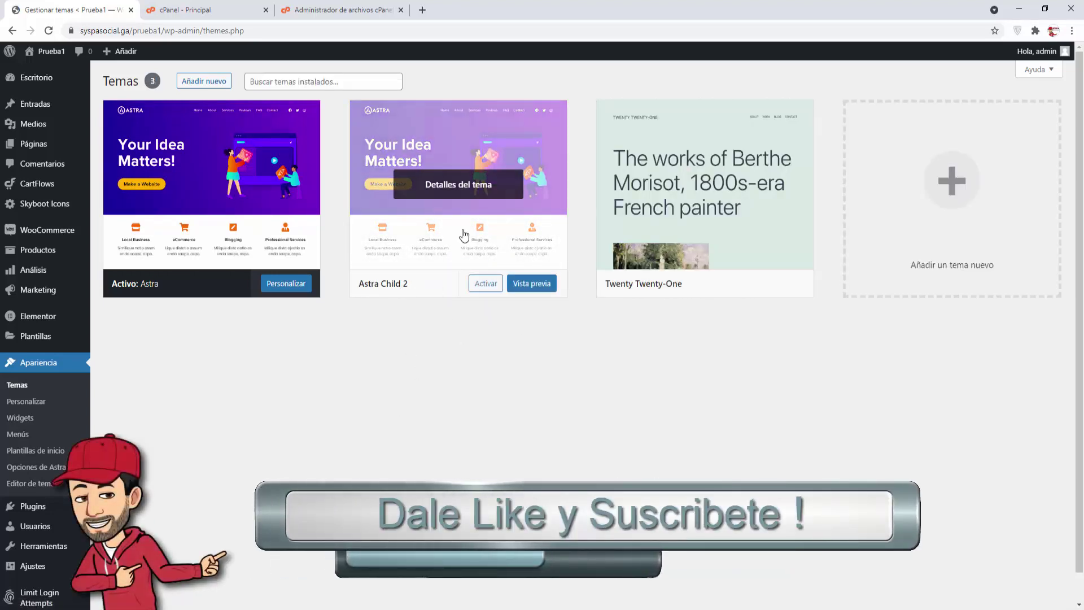
{"action": "left_click", "coordinate": [462, 188]}
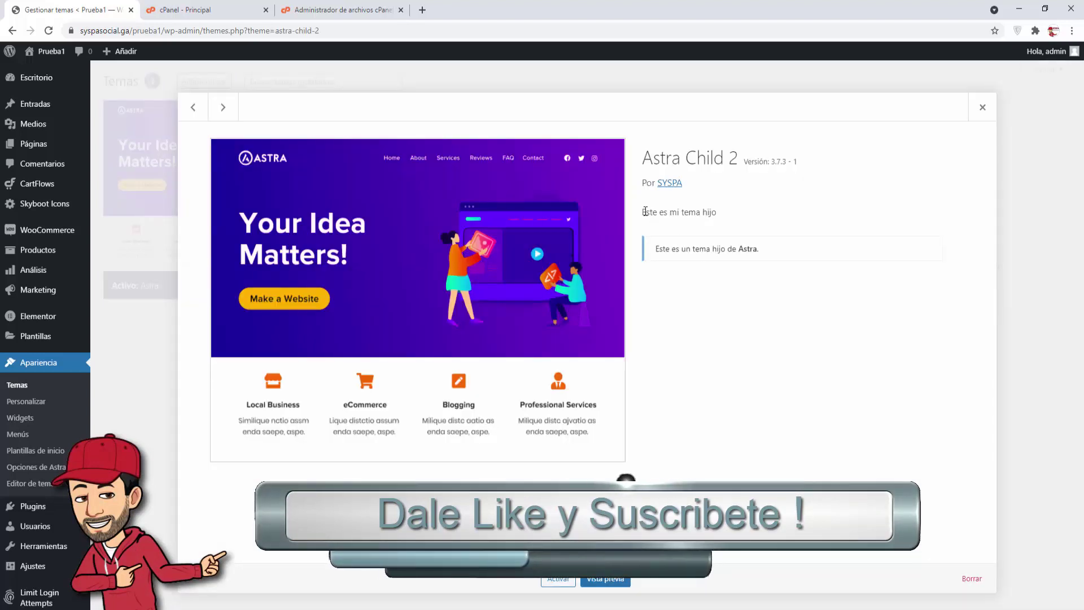
{"action": "left_click_drag", "start_coordinate": [640, 213], "coordinate": [718, 213]}
{"action": "left_click", "coordinate": [690, 182]}
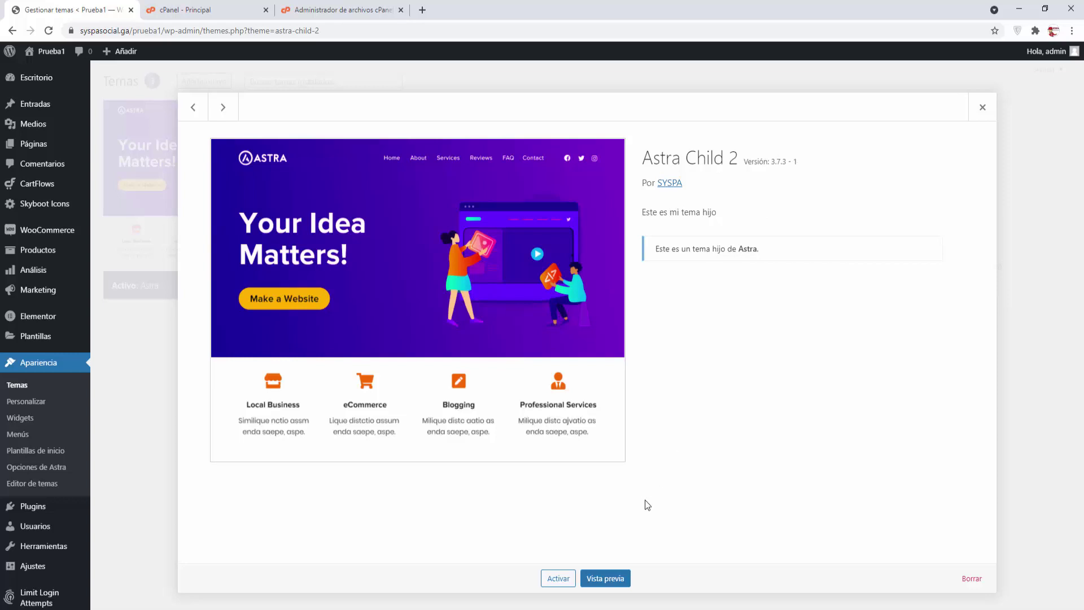
{"action": "left_click", "coordinate": [982, 110]}
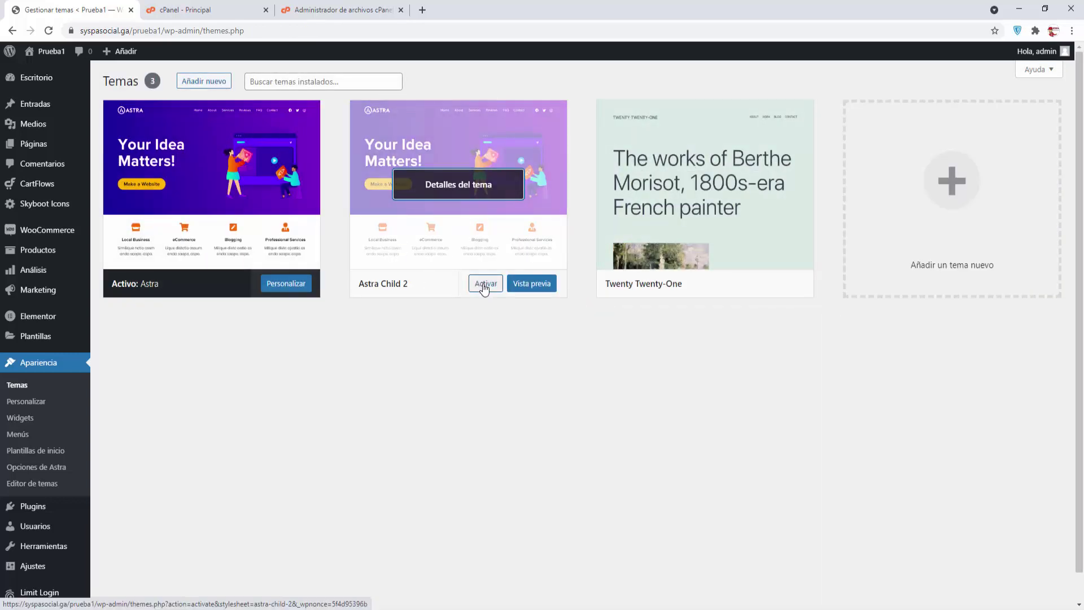
{"action": "left_click", "coordinate": [484, 285]}
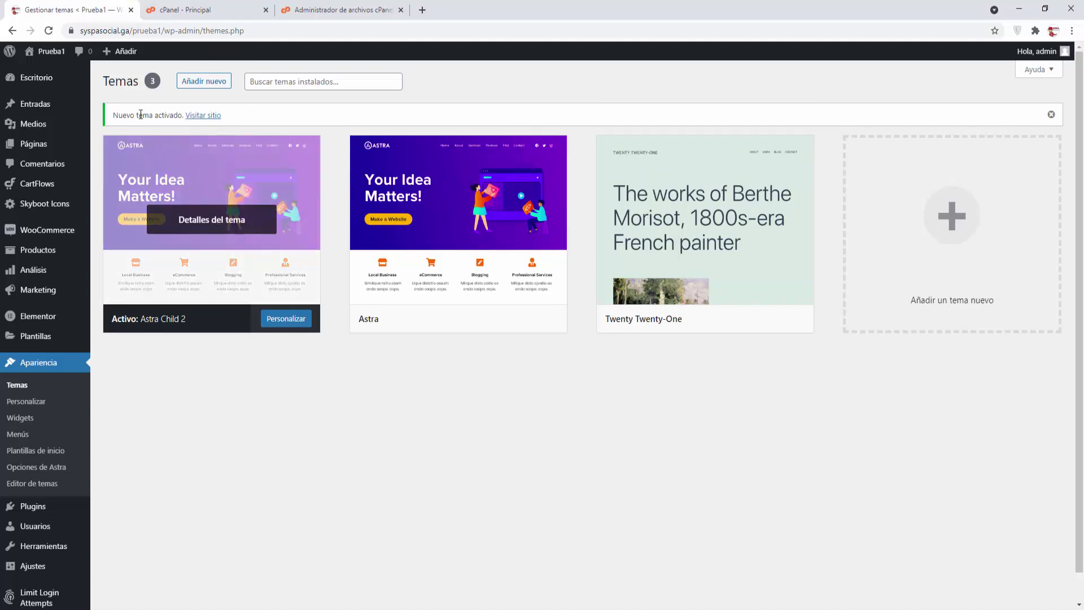
Open the Prueba1 site separately, look over its home page and All Products page, and close it again.
{"action": "mouse_move", "coordinate": [49, 51]}
{"action": "right_click", "coordinate": [48, 73]}
{"action": "left_click", "coordinate": [67, 81]}
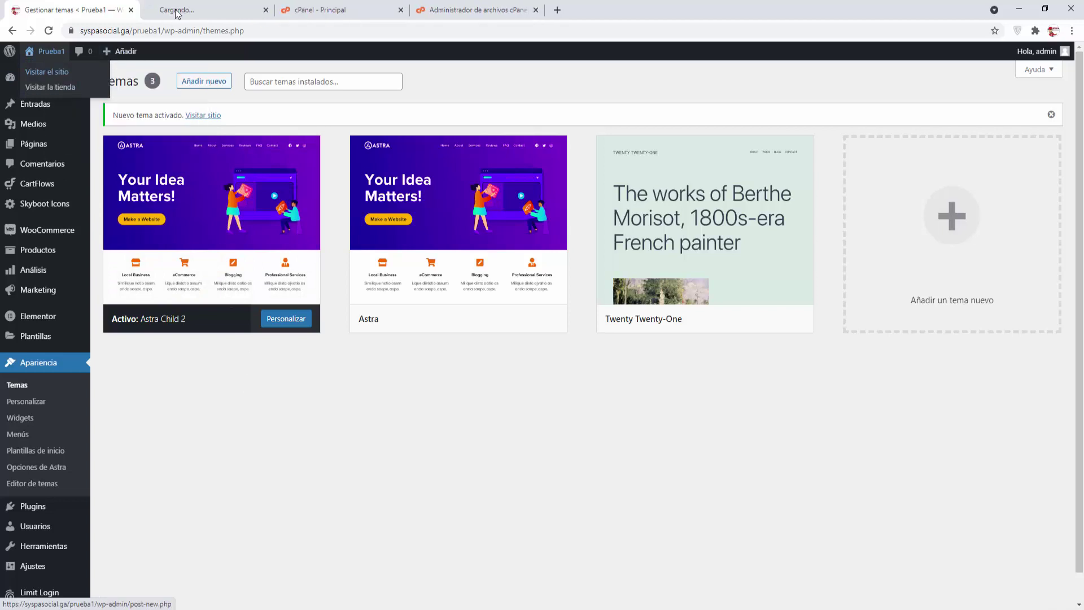
{"action": "left_click", "coordinate": [185, 8]}
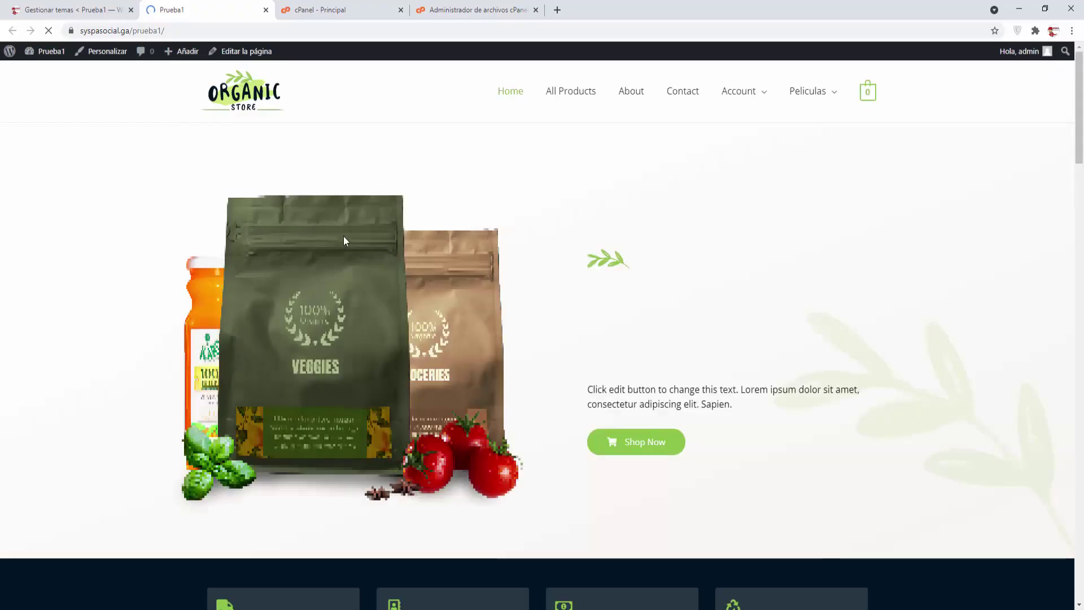
{"action": "scroll", "coordinate": [451, 202], "scroll_direction": "down", "scroll_amount": 3}
{"action": "scroll", "coordinate": [451, 198], "scroll_direction": "down", "scroll_amount": 12}
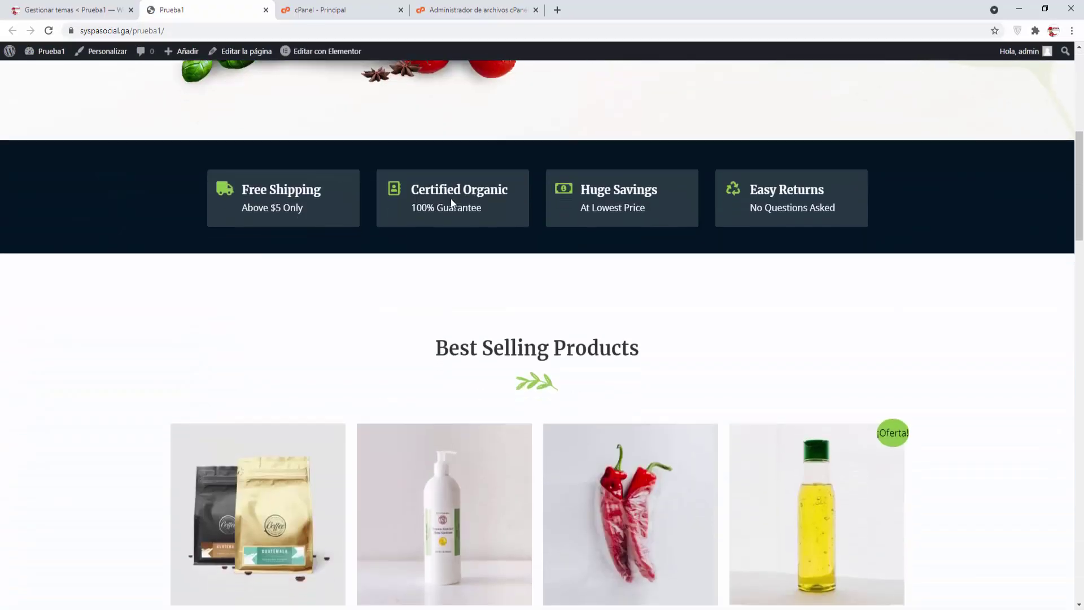
{"action": "scroll", "coordinate": [451, 202], "scroll_direction": "up", "scroll_amount": 8}
{"action": "scroll", "coordinate": [452, 203], "scroll_direction": "up", "scroll_amount": 7}
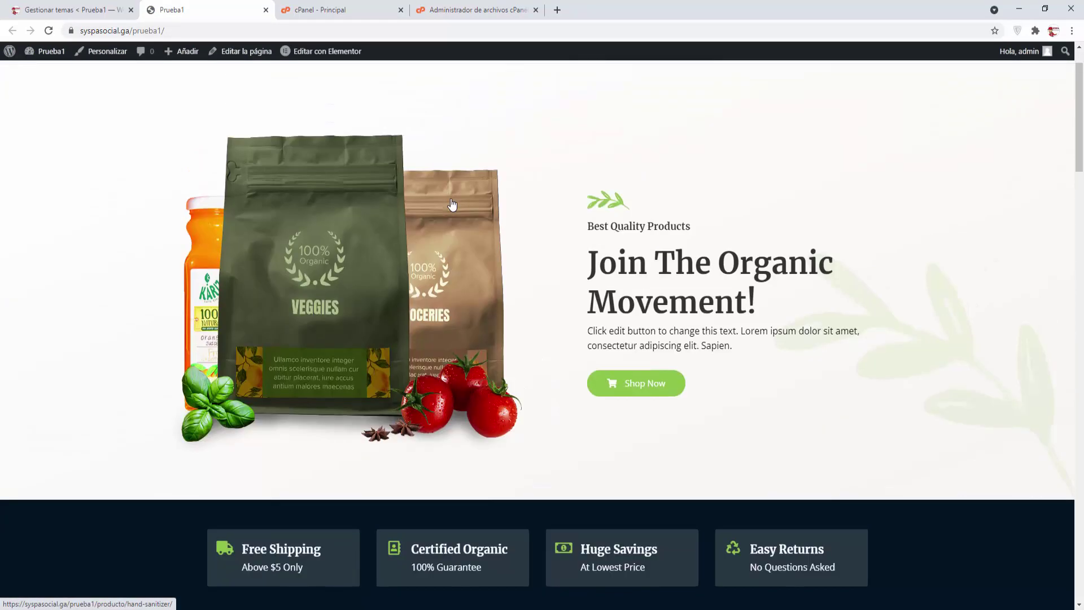
{"action": "left_click", "coordinate": [568, 96]}
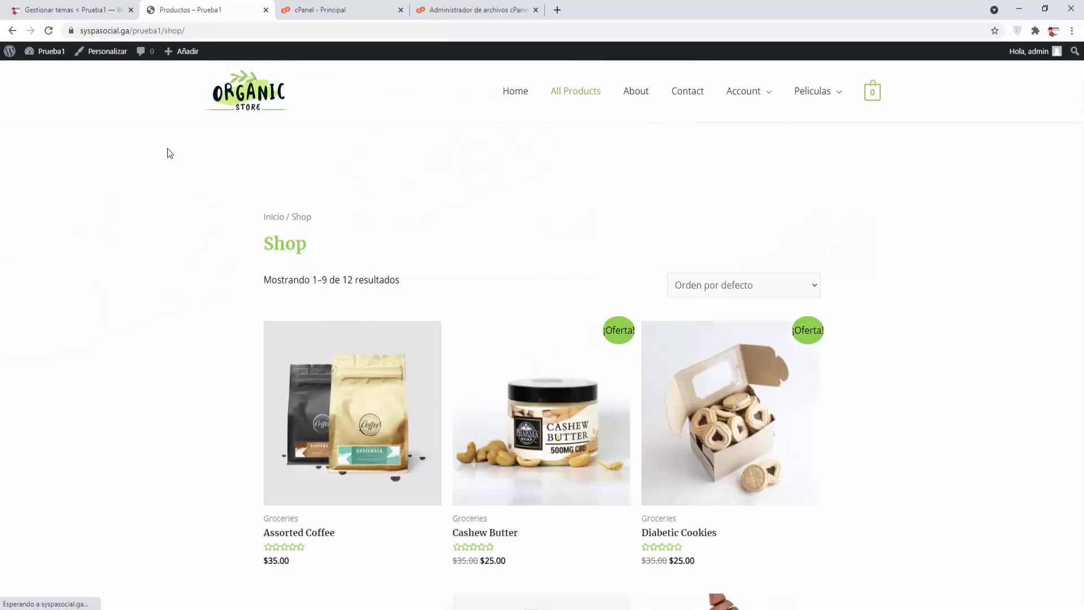
{"action": "left_click", "coordinate": [265, 10]}
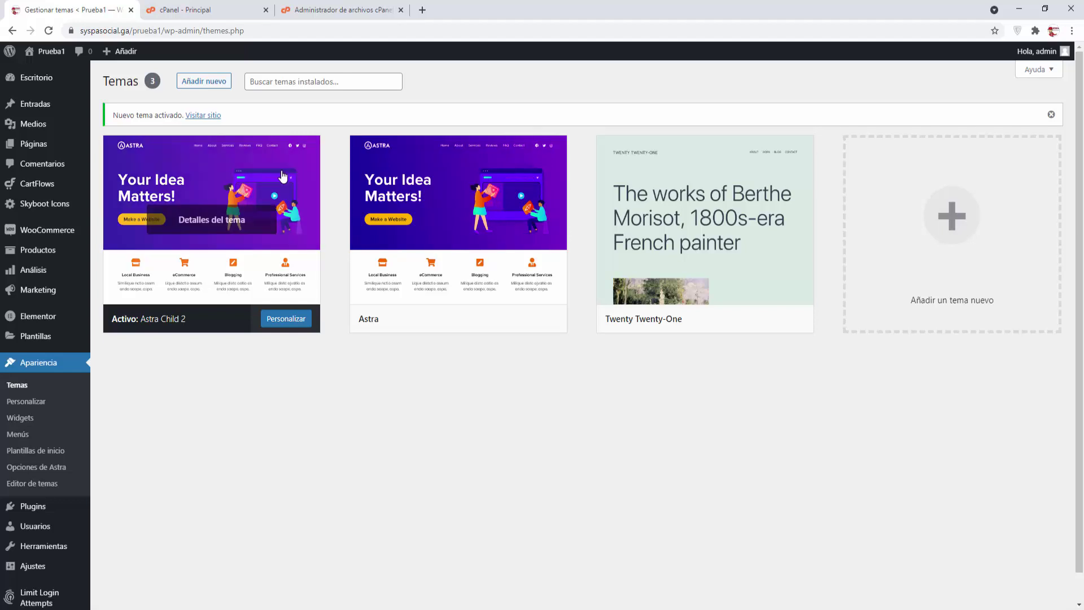
Check the active Astra Child 2 theme's details and its home page preview in the Customizer, then return to the themes list.
{"action": "left_click", "coordinate": [212, 218]}
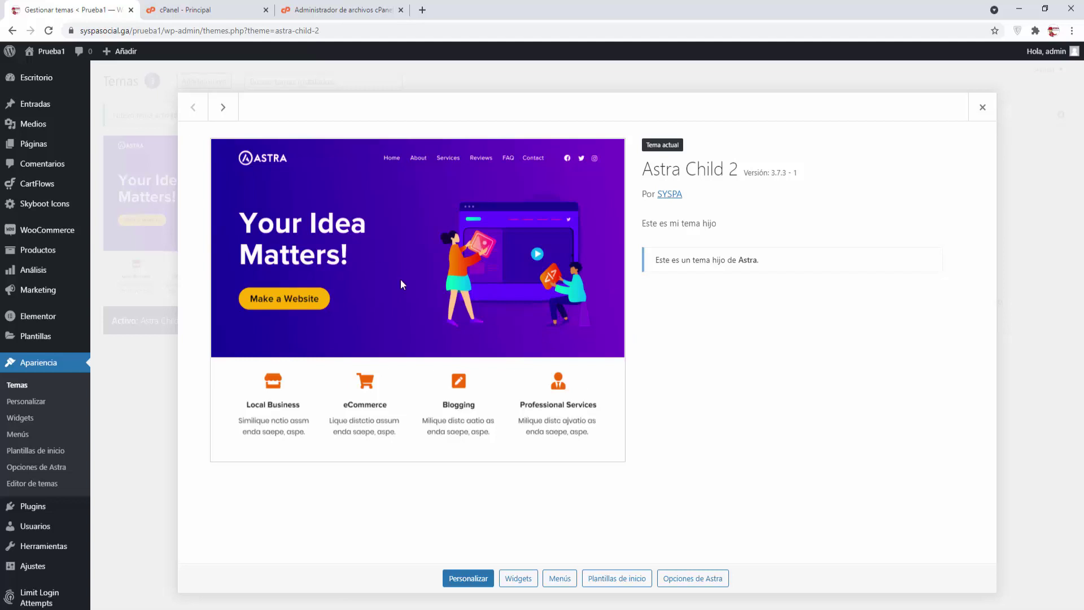
{"action": "left_click", "coordinate": [456, 581]}
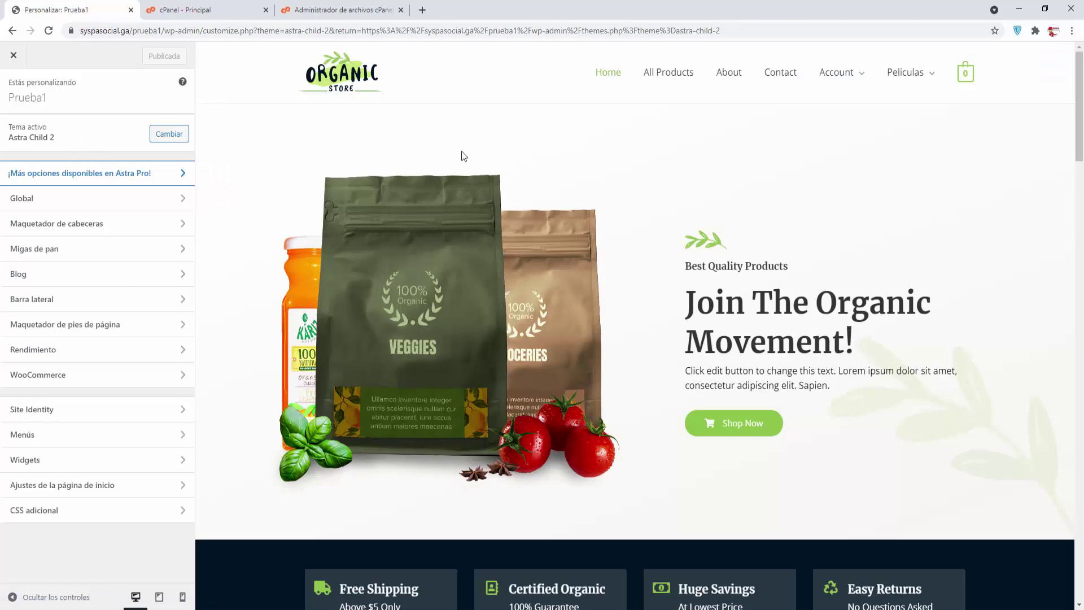
{"action": "scroll", "coordinate": [462, 151], "scroll_direction": "down", "scroll_amount": 13}
{"action": "scroll", "coordinate": [463, 150], "scroll_direction": "up", "scroll_amount": 5}
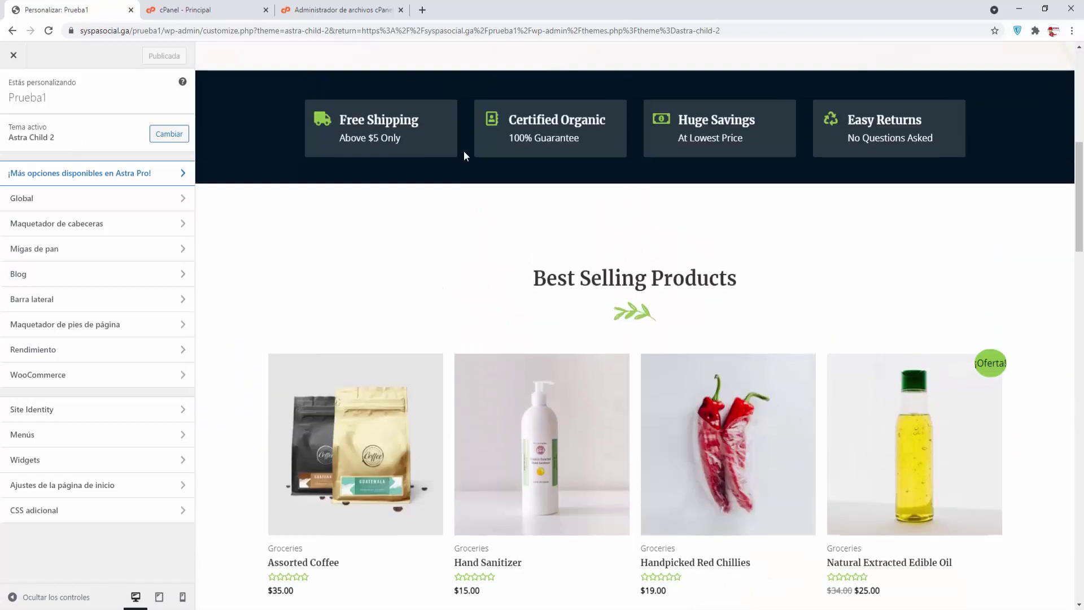
{"action": "scroll", "coordinate": [463, 151], "scroll_direction": "up", "scroll_amount": 8}
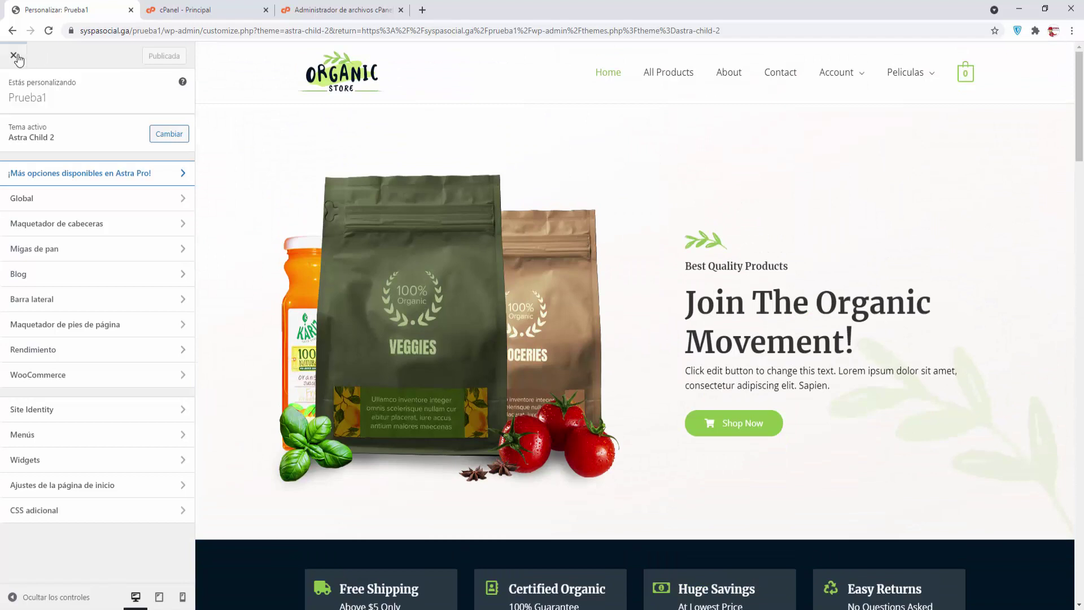
{"action": "left_click", "coordinate": [15, 56]}
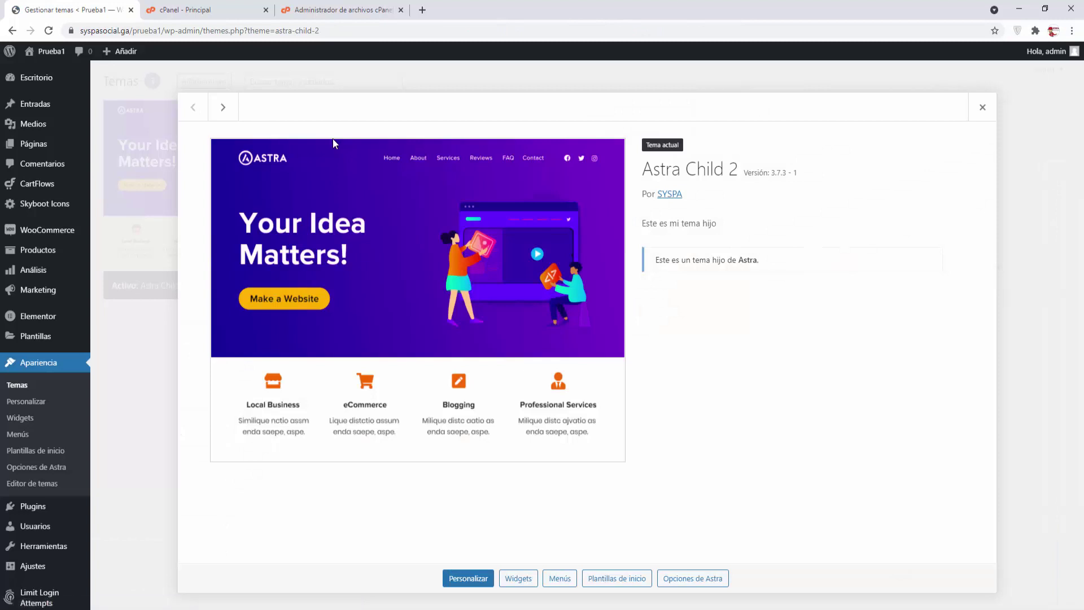
{"action": "left_click", "coordinate": [982, 107]}
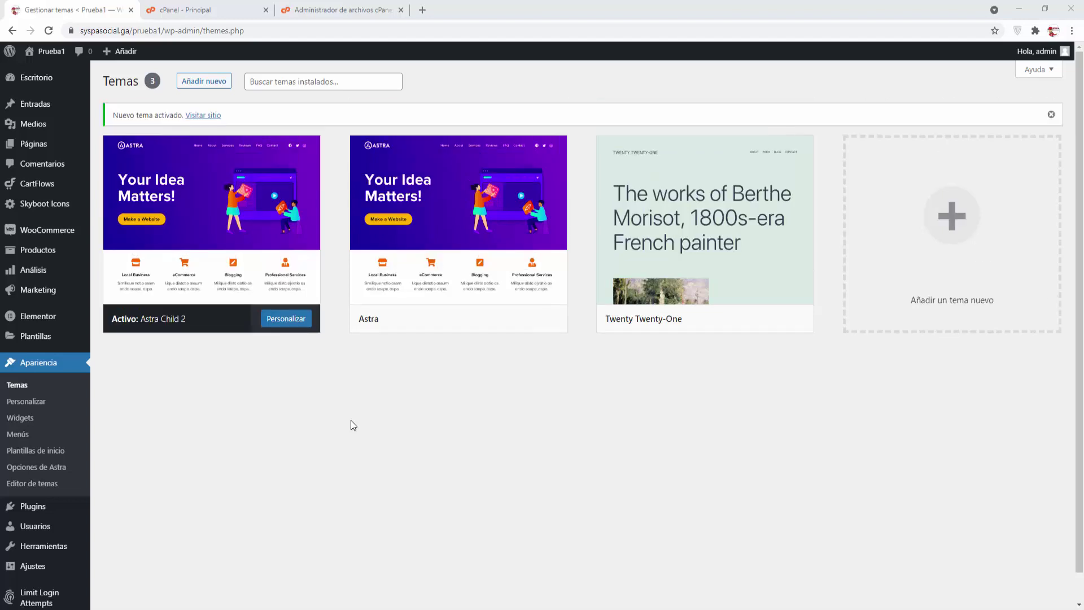
Reactivate the parent Astra theme and delete the Astra Child 2 theme.
{"action": "left_click", "coordinate": [485, 319]}
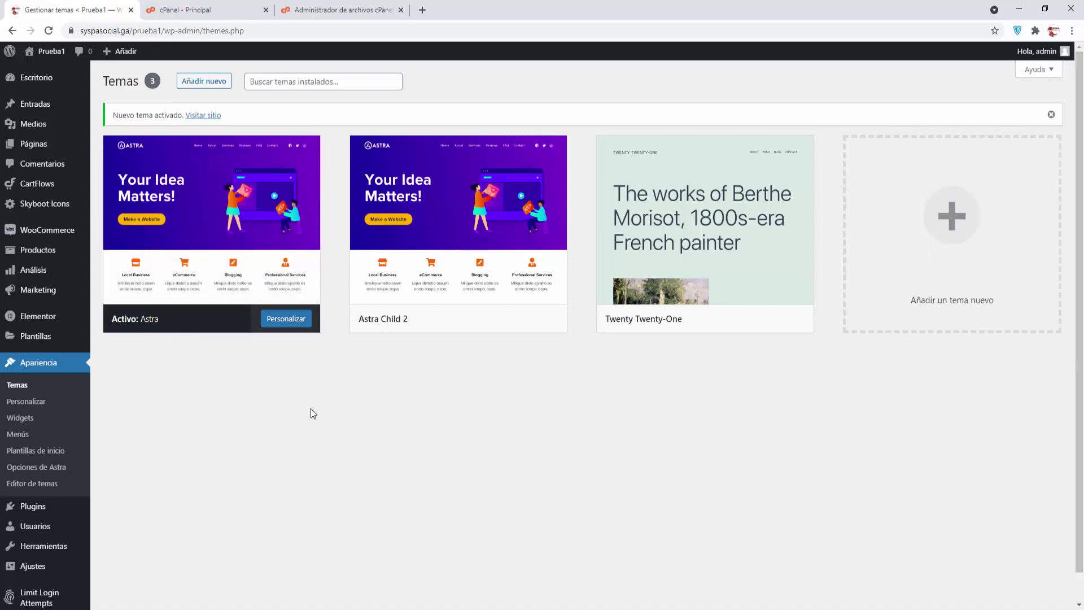
{"action": "mouse_move", "coordinate": [432, 318]}
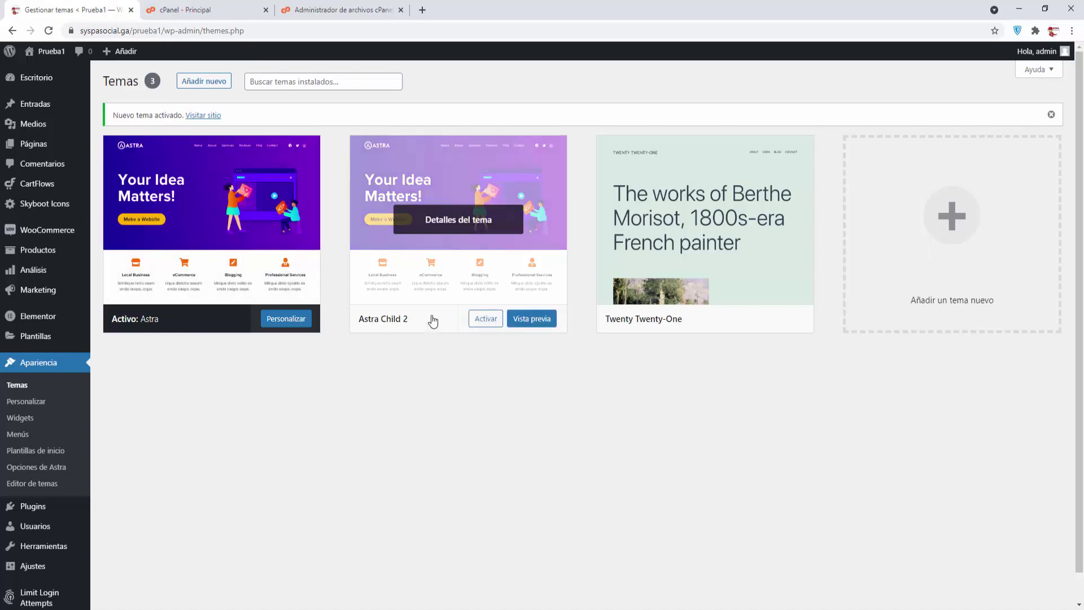
{"action": "left_click", "coordinate": [468, 221]}
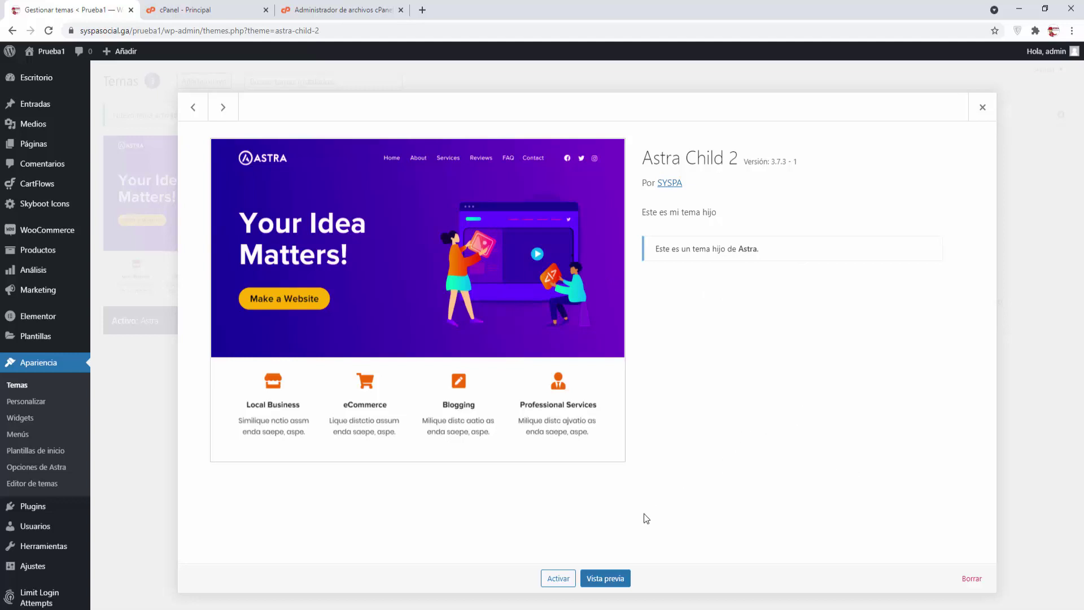
{"action": "left_click", "coordinate": [960, 579]}
{"action": "left_click", "coordinate": [590, 127]}
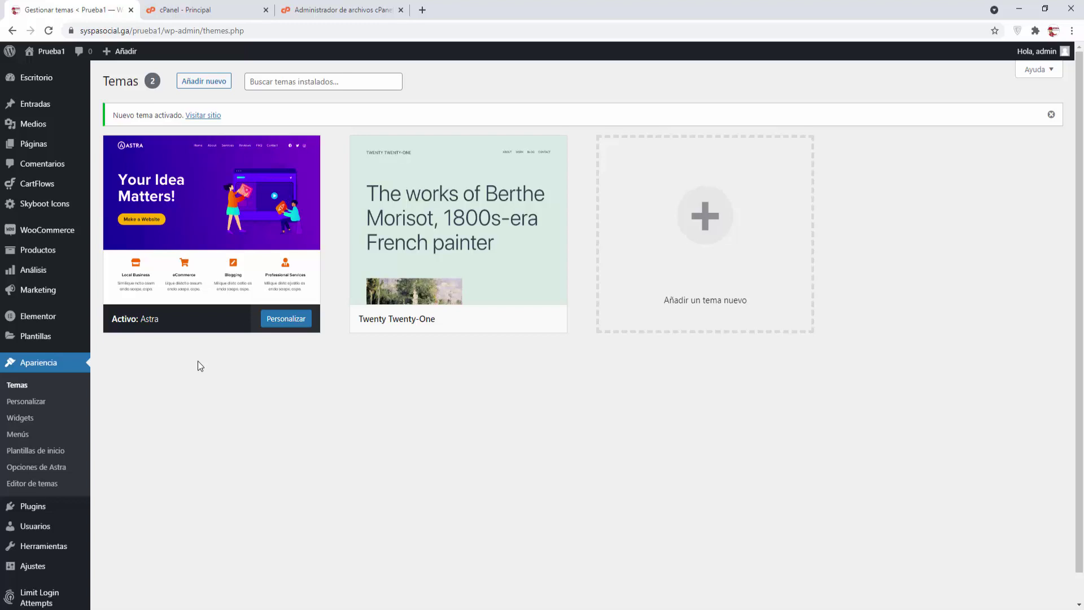
Search the plugin directory for "child theme configurator", then install and activate the Child Theme Configurator plugin.
{"action": "mouse_move", "coordinate": [34, 505]}
{"action": "left_click", "coordinate": [122, 524]}
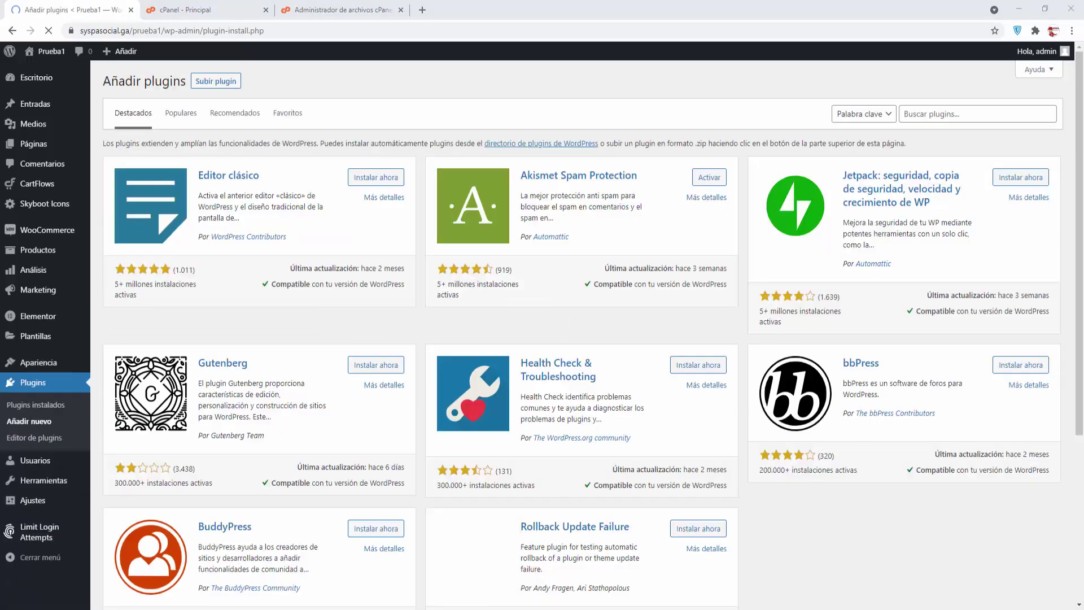
{"action": "left_click", "coordinate": [912, 109]}
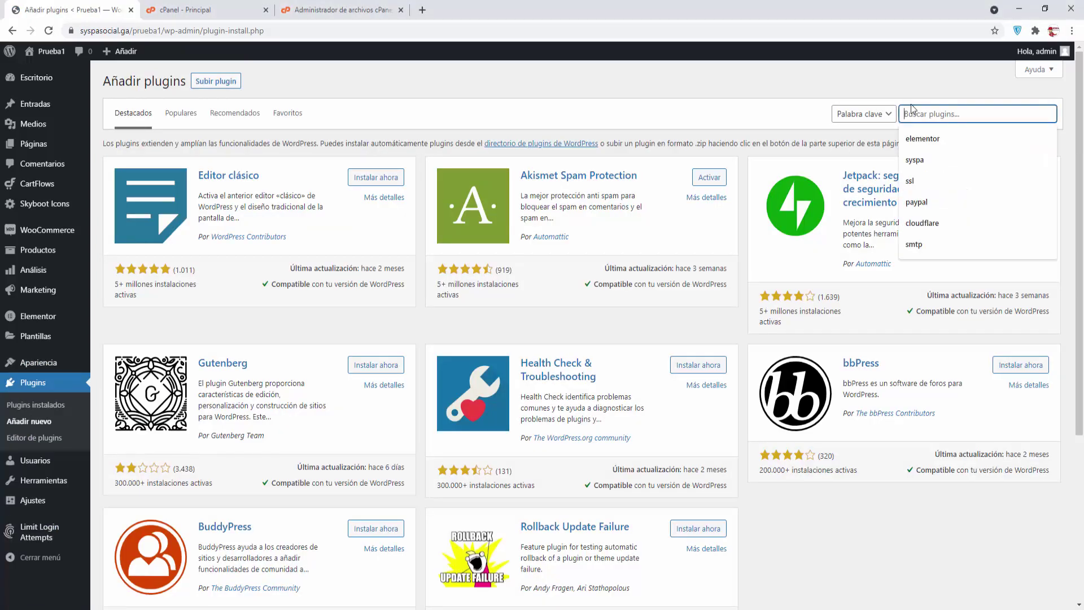
{"action": "type", "text": "child theme configurator"}
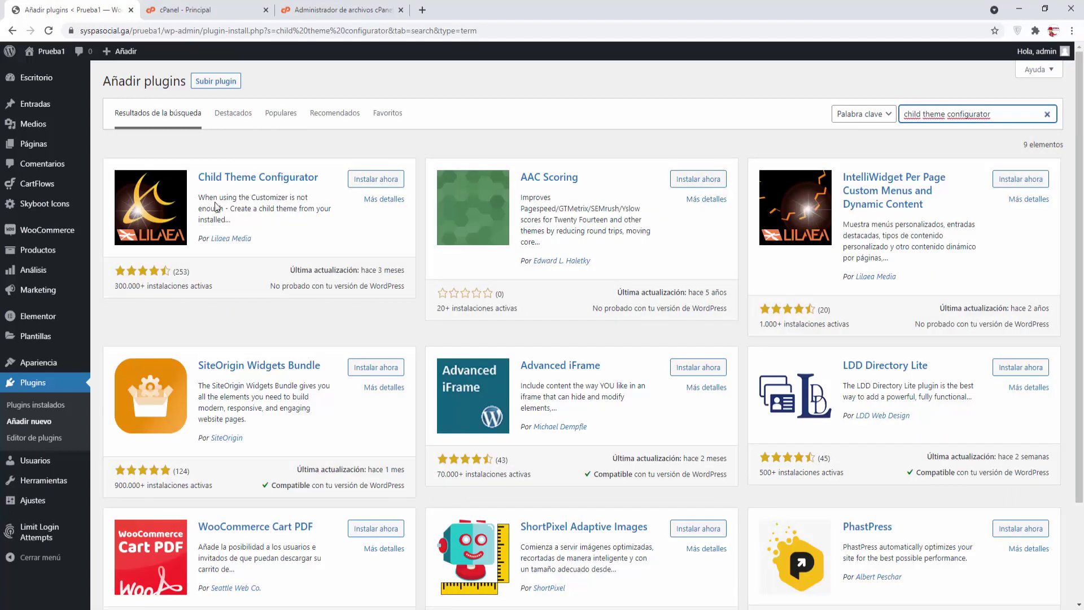
{"action": "left_click", "coordinate": [371, 182]}
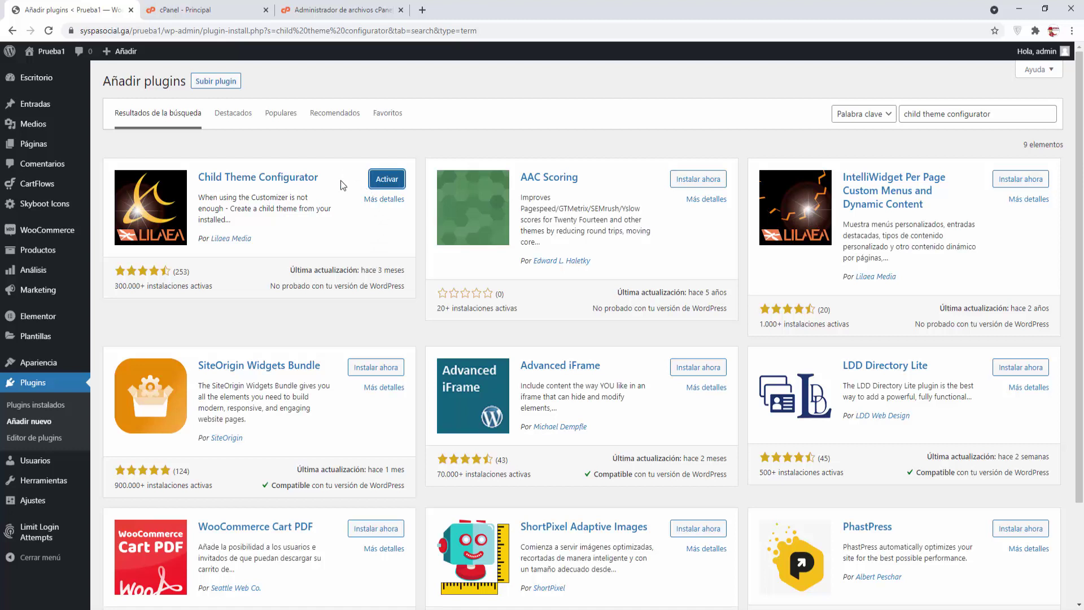
{"action": "left_click", "coordinate": [386, 180]}
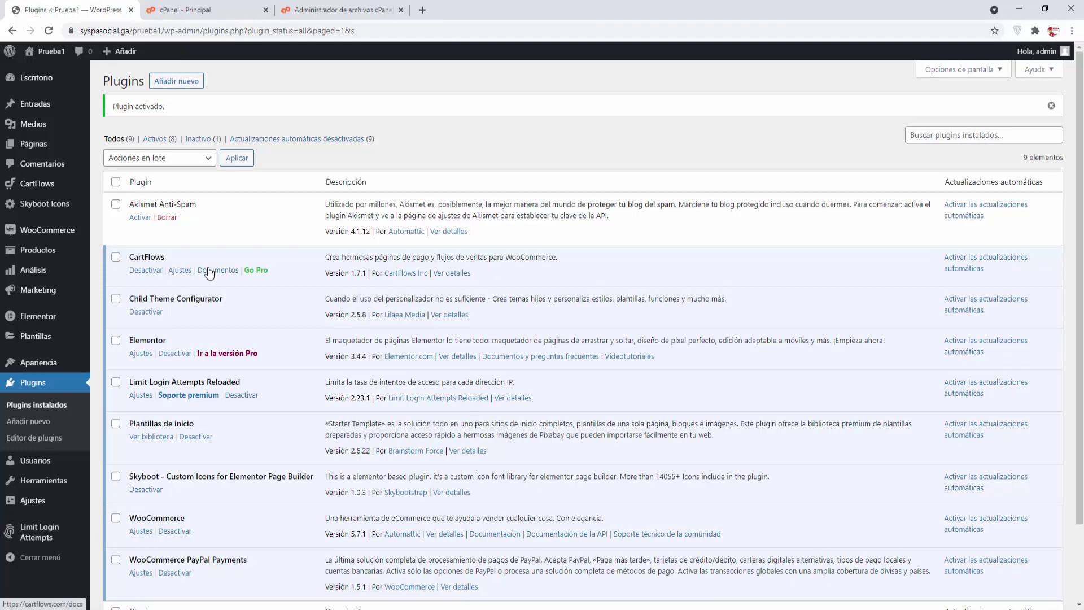
Open the Child Theme Configurator tool and analyze Astra as the parent for a new child theme.
{"action": "mouse_move", "coordinate": [44, 485]}
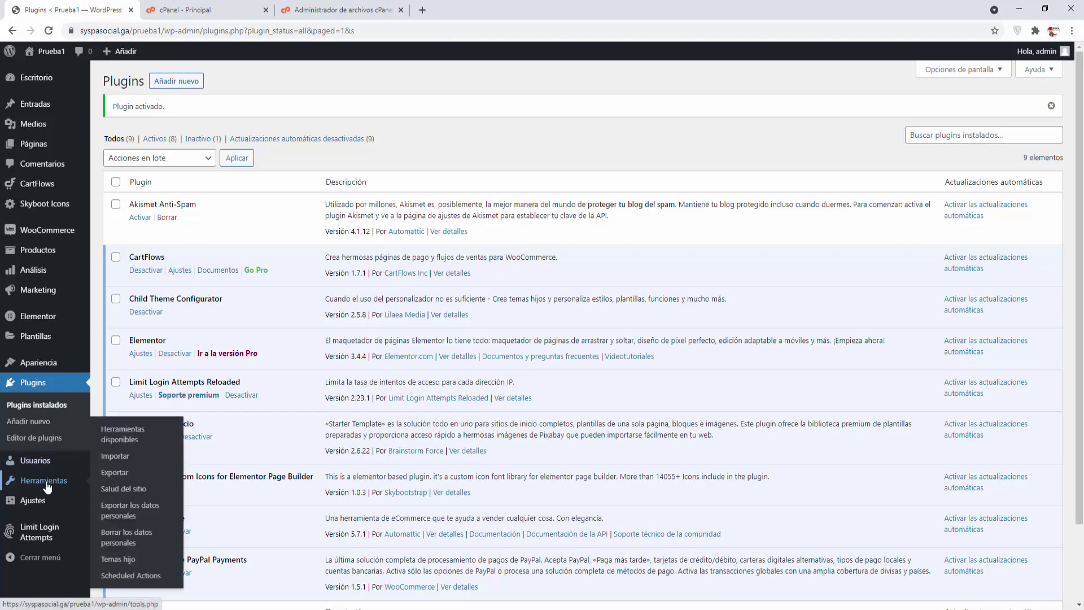
{"action": "left_click", "coordinate": [124, 564]}
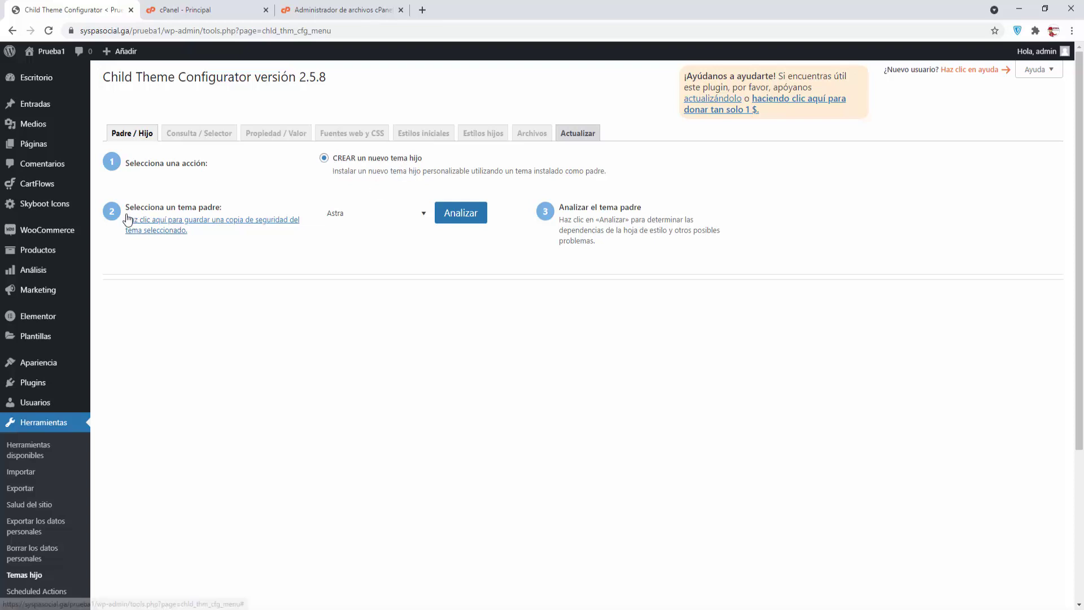
{"action": "left_click", "coordinate": [424, 219]}
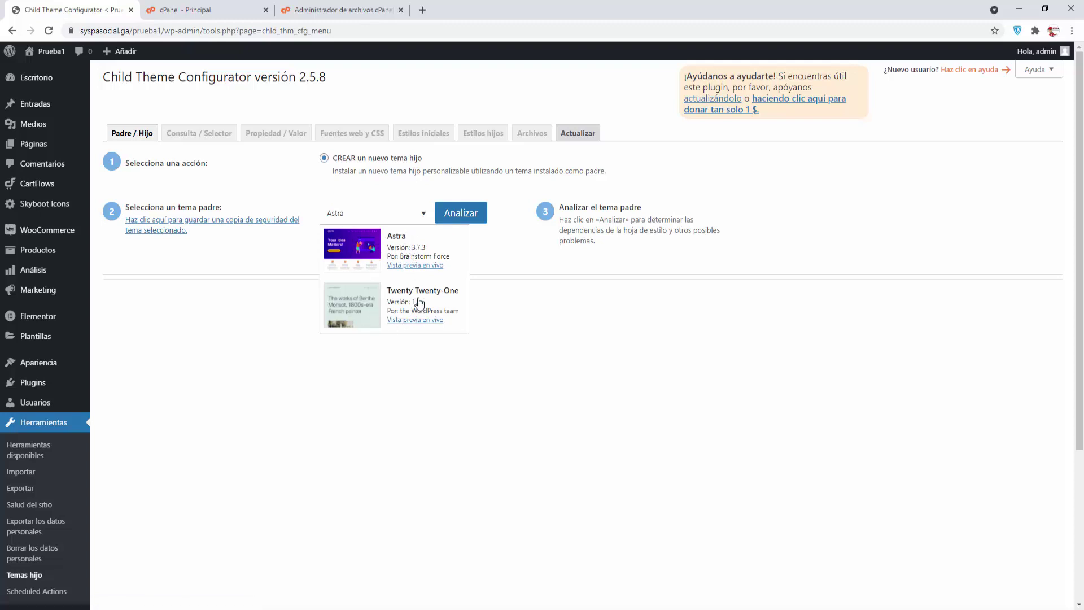
{"action": "left_click", "coordinate": [262, 328]}
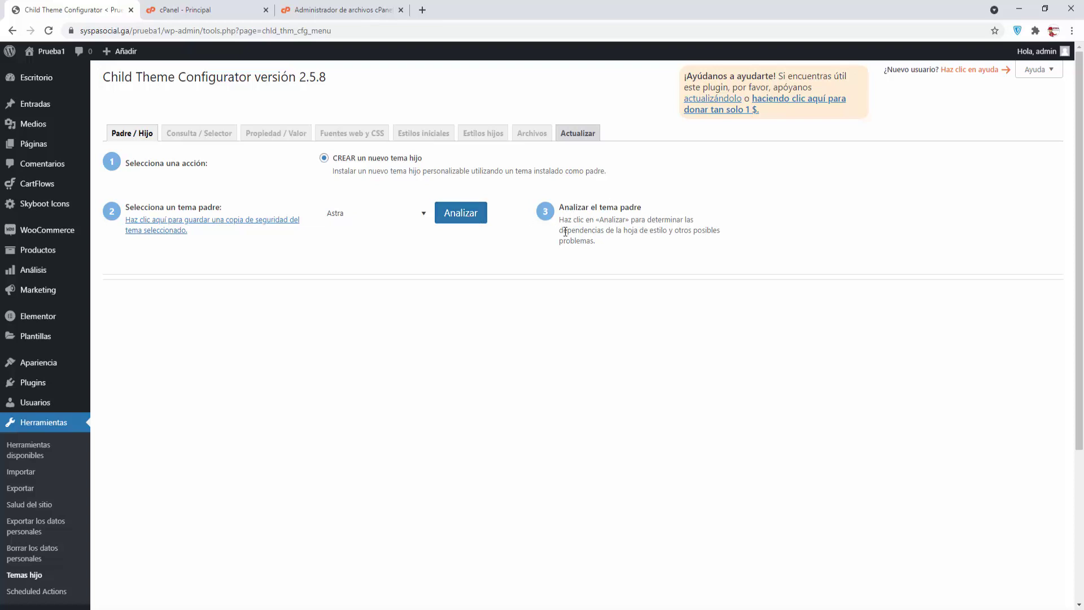
{"action": "left_click", "coordinate": [463, 218]}
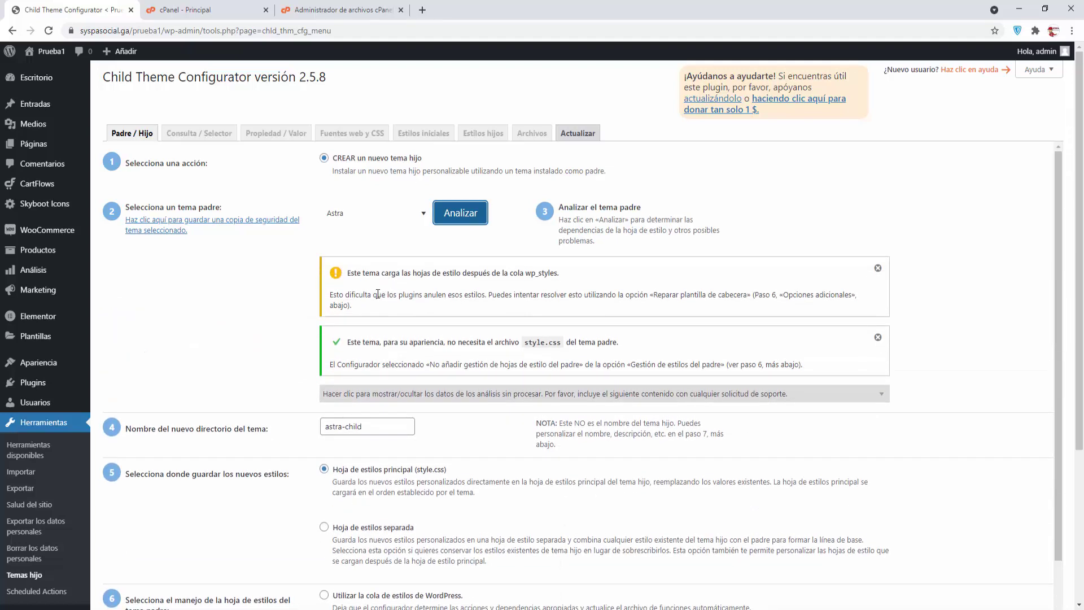
{"action": "scroll", "coordinate": [378, 294], "scroll_direction": "down", "scroll_amount": 1}
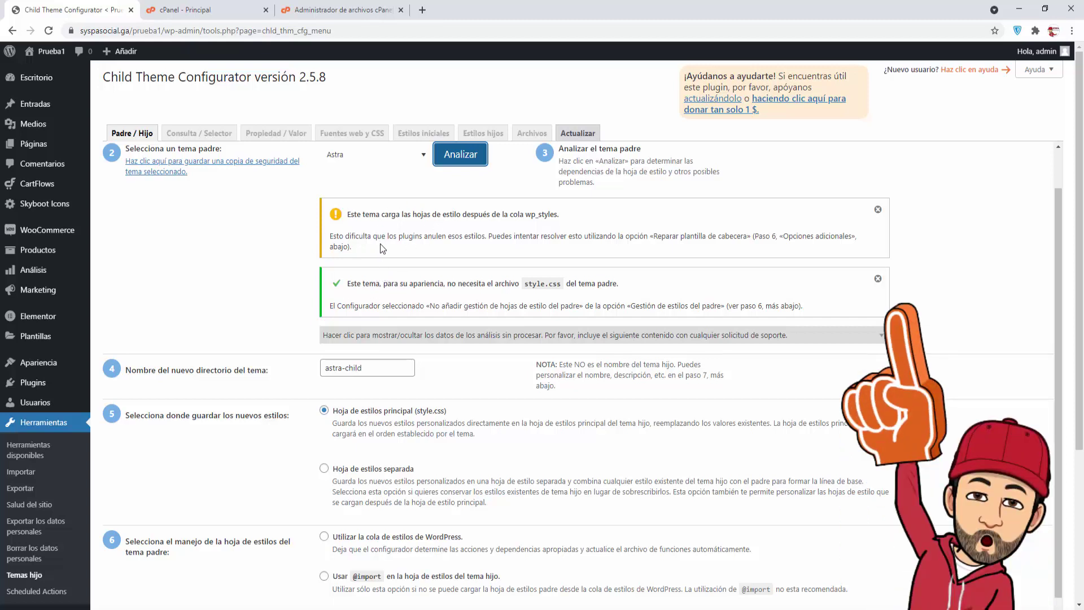
{"action": "scroll", "coordinate": [381, 243], "scroll_direction": "down", "scroll_amount": 1}
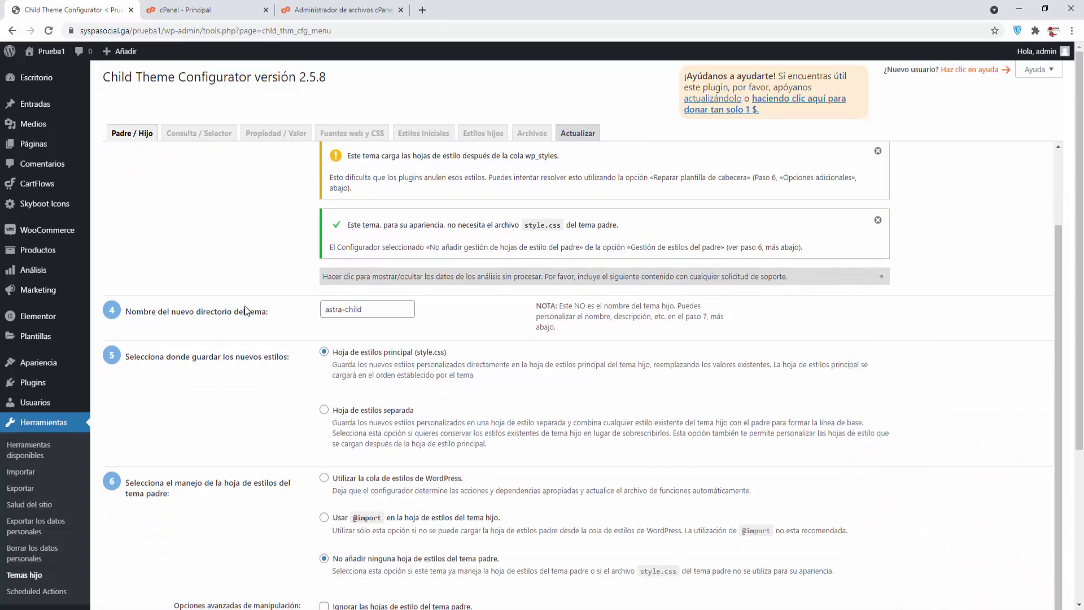
{"action": "scroll", "coordinate": [245, 308], "scroll_direction": "down", "scroll_amount": 1}
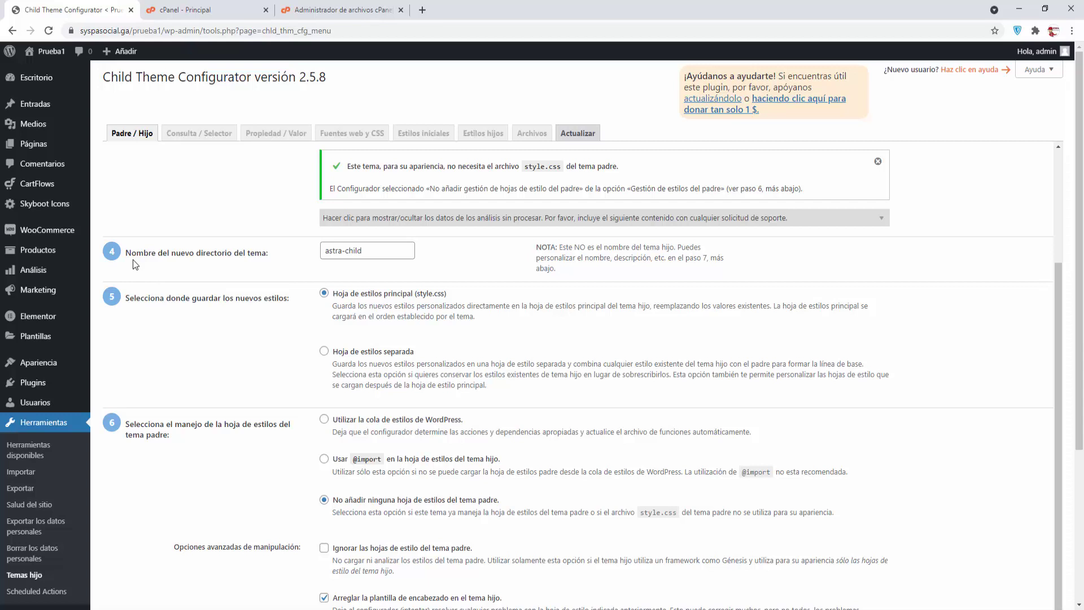
Keep the astra-child directory and the proposed stylesheet options, and set the child theme's author to SYSPA SOCIAL.
{"action": "left_click", "coordinate": [368, 251]}
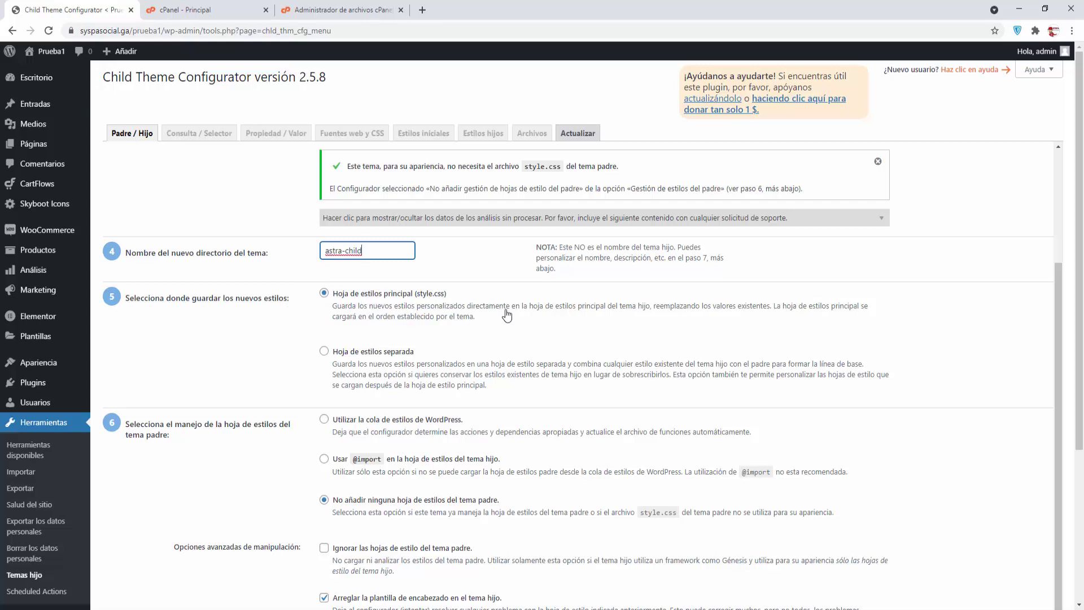
{"action": "scroll", "coordinate": [508, 314], "scroll_direction": "down", "scroll_amount": 1}
{"action": "scroll", "coordinate": [510, 314], "scroll_direction": "down", "scroll_amount": 2}
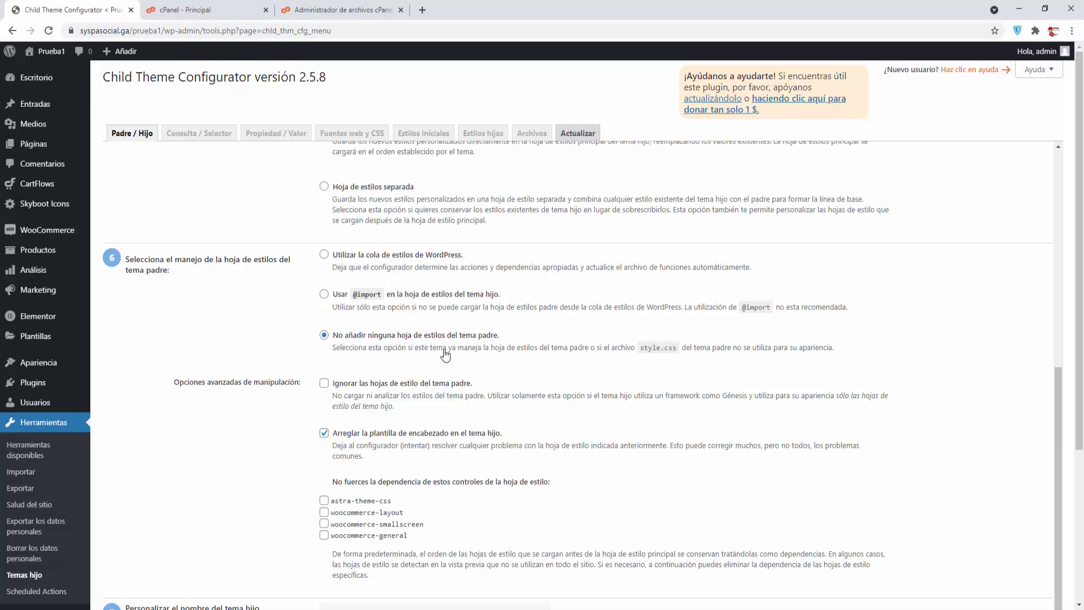
{"action": "scroll", "coordinate": [416, 359], "scroll_direction": "down", "scroll_amount": 2}
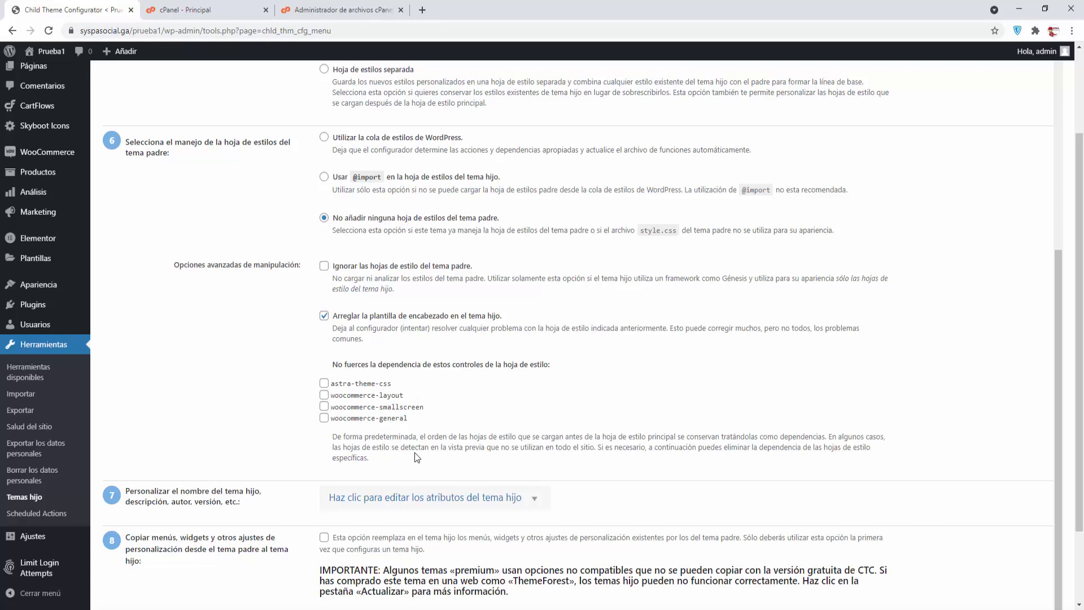
{"action": "scroll", "coordinate": [549, 422], "scroll_direction": "down", "scroll_amount": 2}
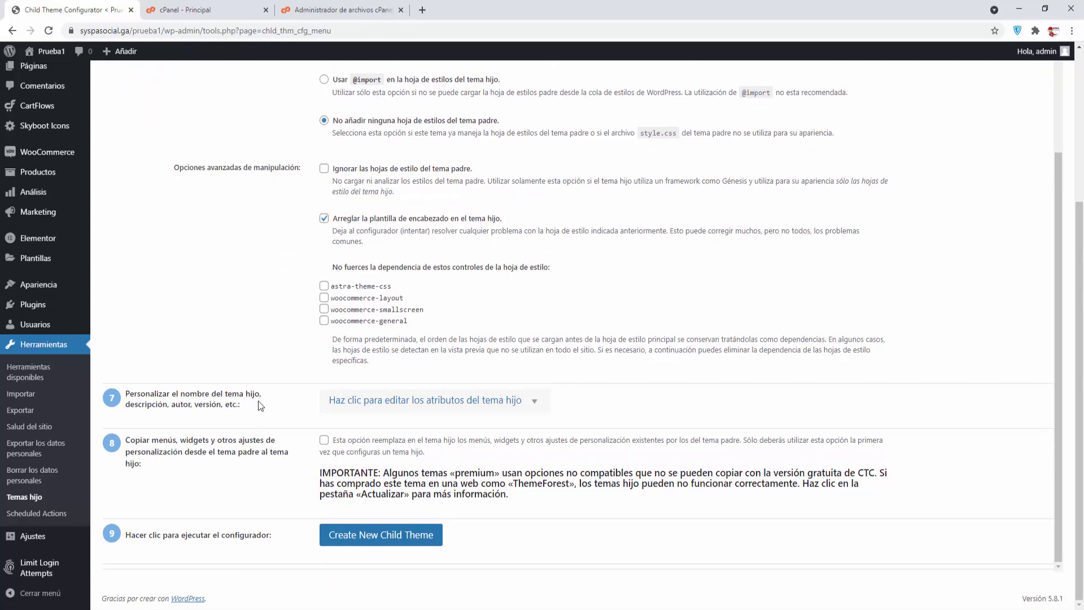
{"action": "left_click", "coordinate": [534, 404]}
{"action": "scroll", "coordinate": [622, 407], "scroll_direction": "down", "scroll_amount": 2}
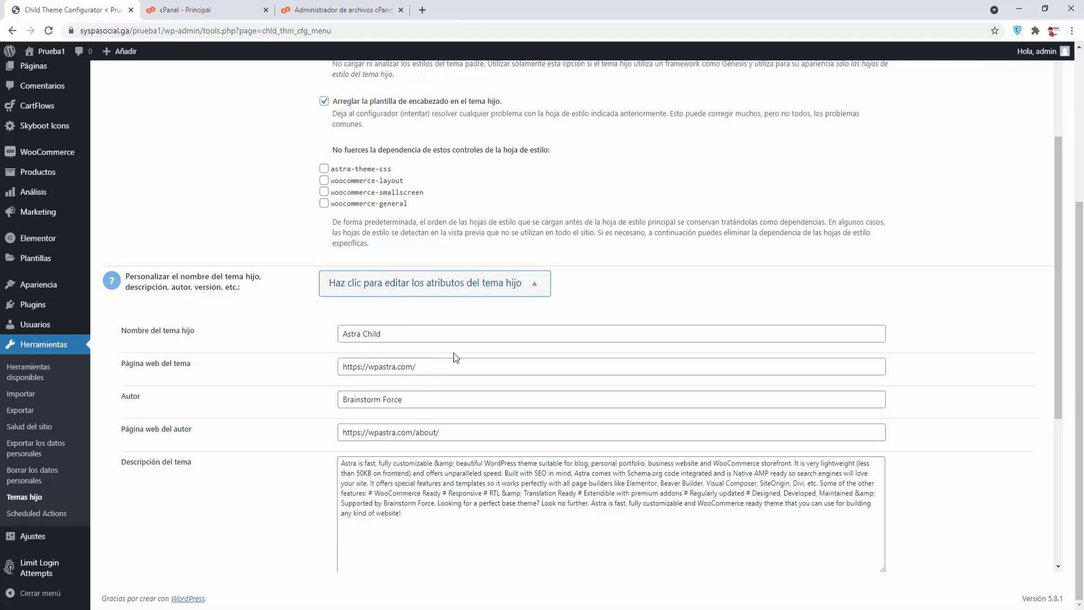
{"action": "left_click", "coordinate": [426, 405]}
{"action": "key", "text": "ctrl+a"}
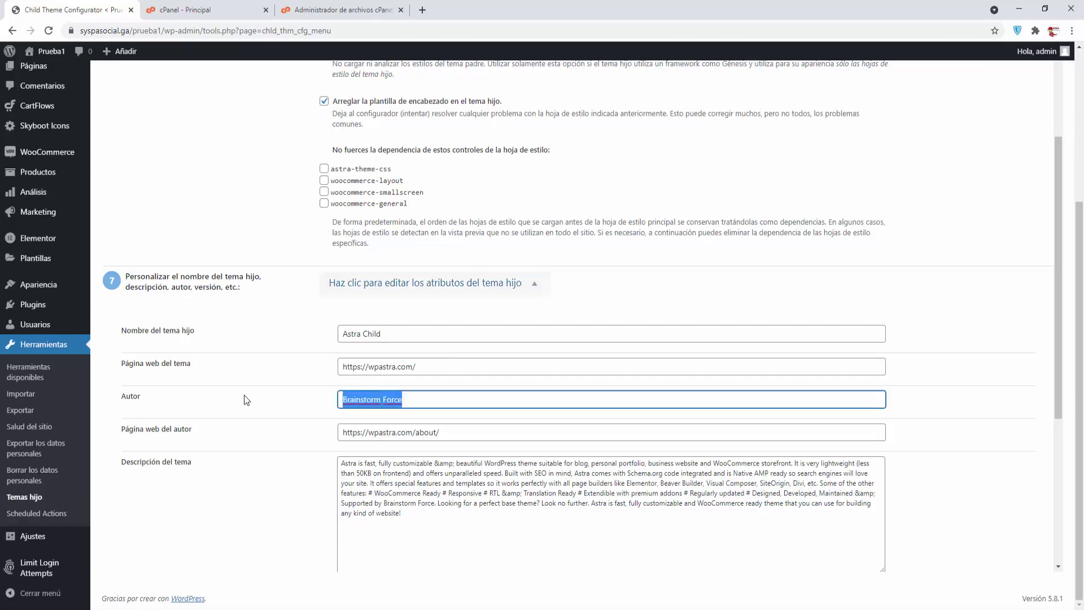
{"action": "type", "text": "SYS"}
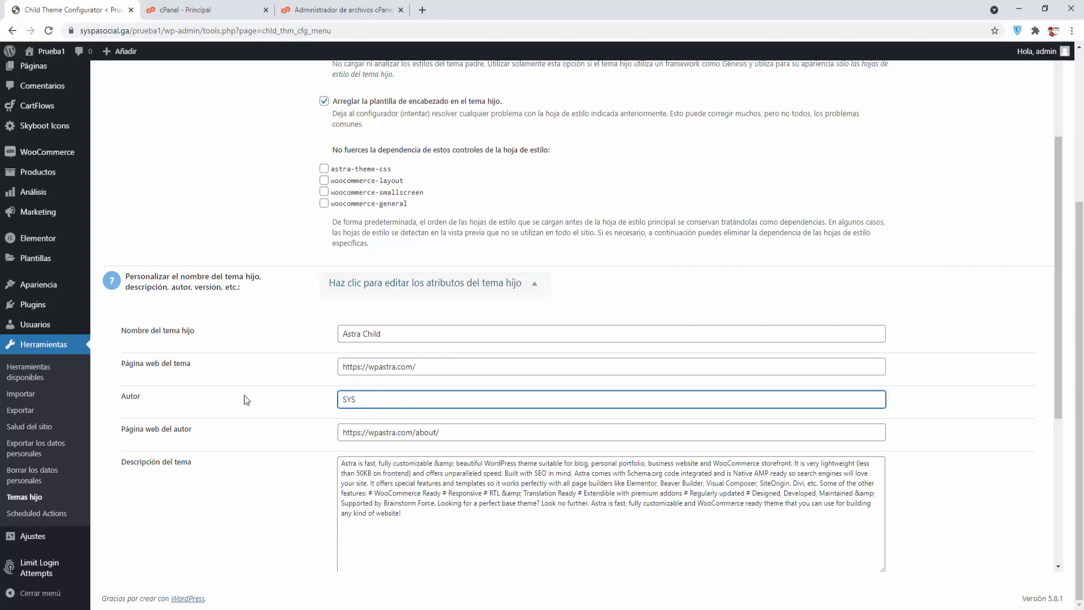
{"action": "type", "text": "PA SOCIAL"}
{"action": "left_click_drag", "start_coordinate": [464, 432], "coordinate": [369, 432]}
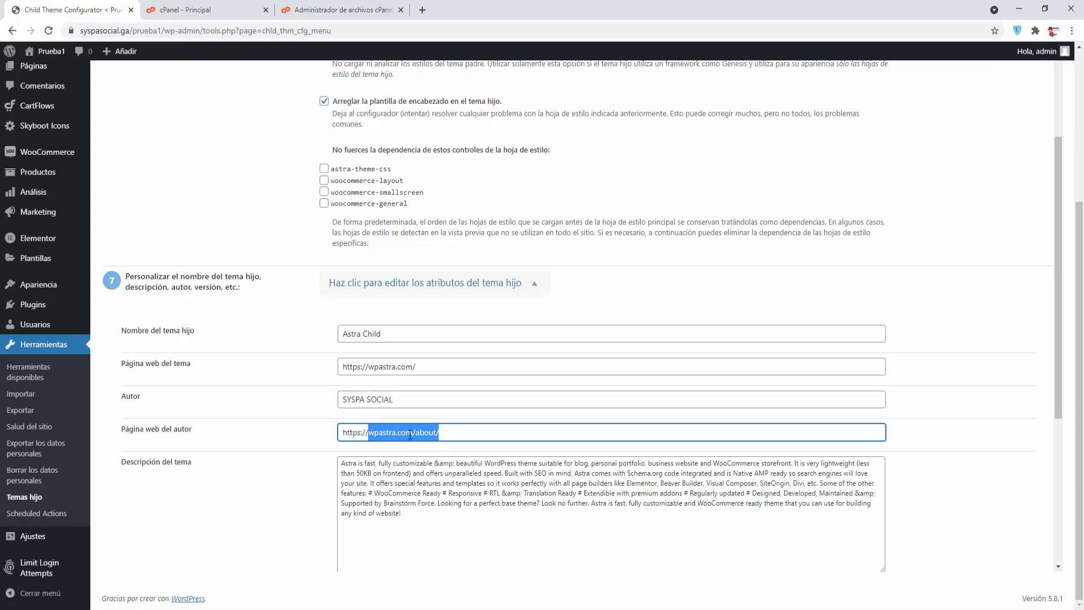
{"action": "type", "text": "syspa"}
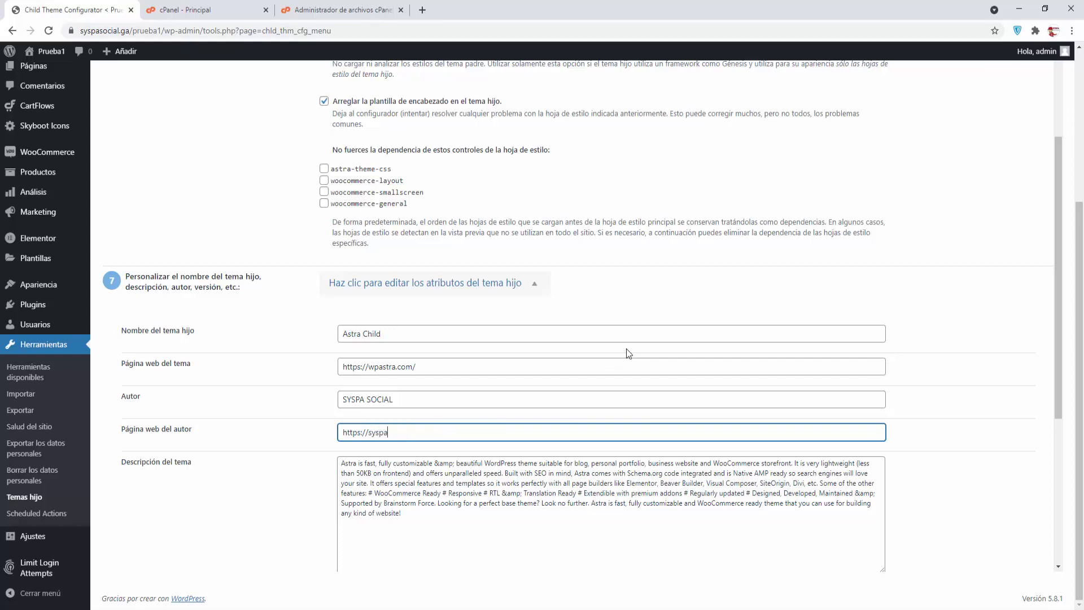
{"action": "type", "text": "social.com"}
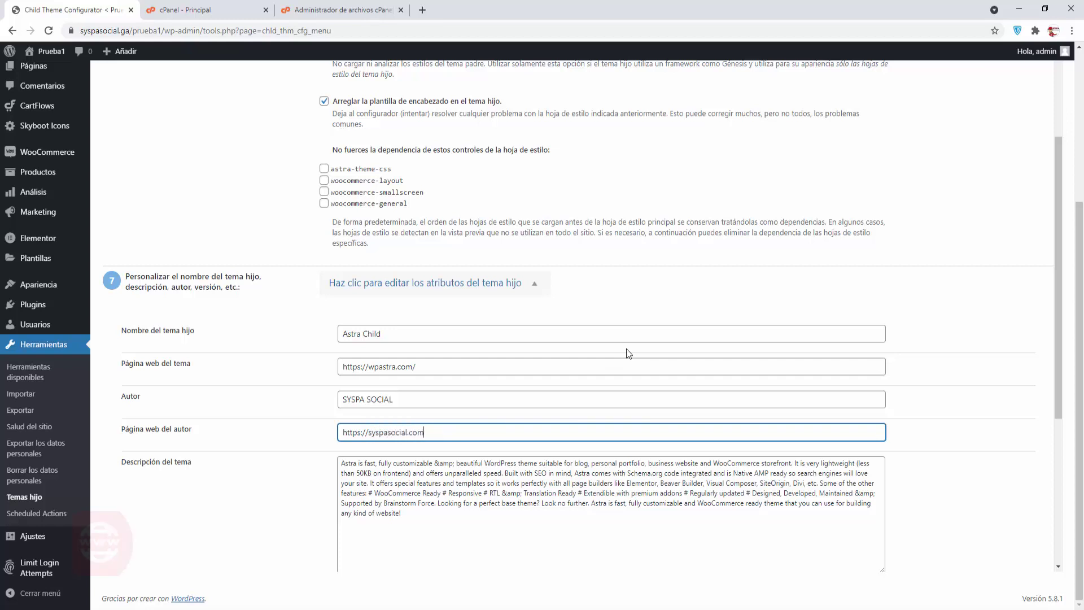
{"action": "left_click", "coordinate": [922, 464]}
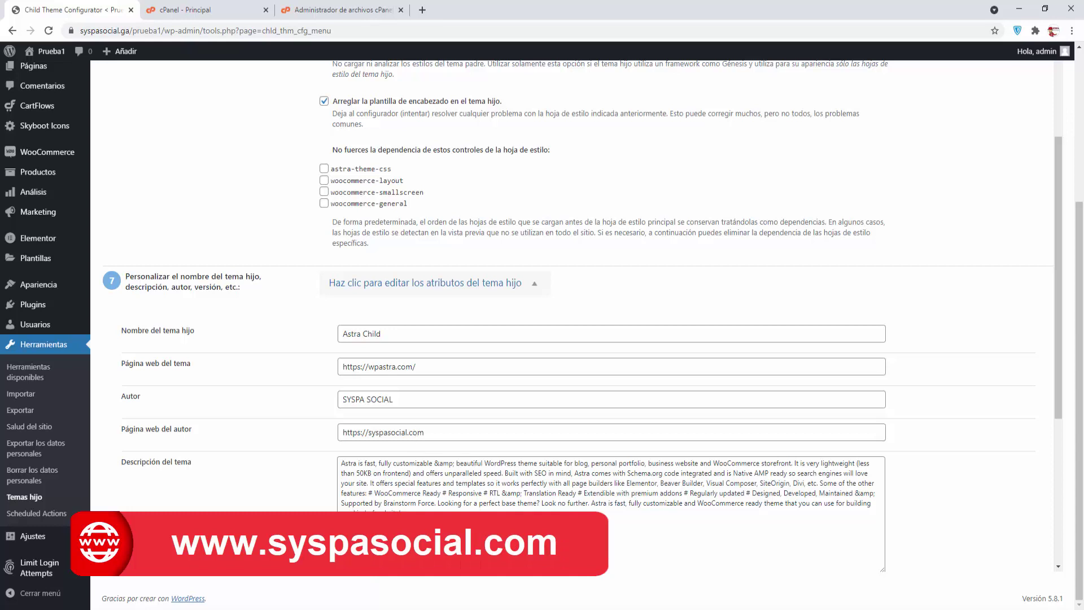
Replace the child theme's description with "Este es el tema creado por medio de plugin".
{"action": "scroll", "coordinate": [424, 435], "scroll_direction": "down", "scroll_amount": 2}
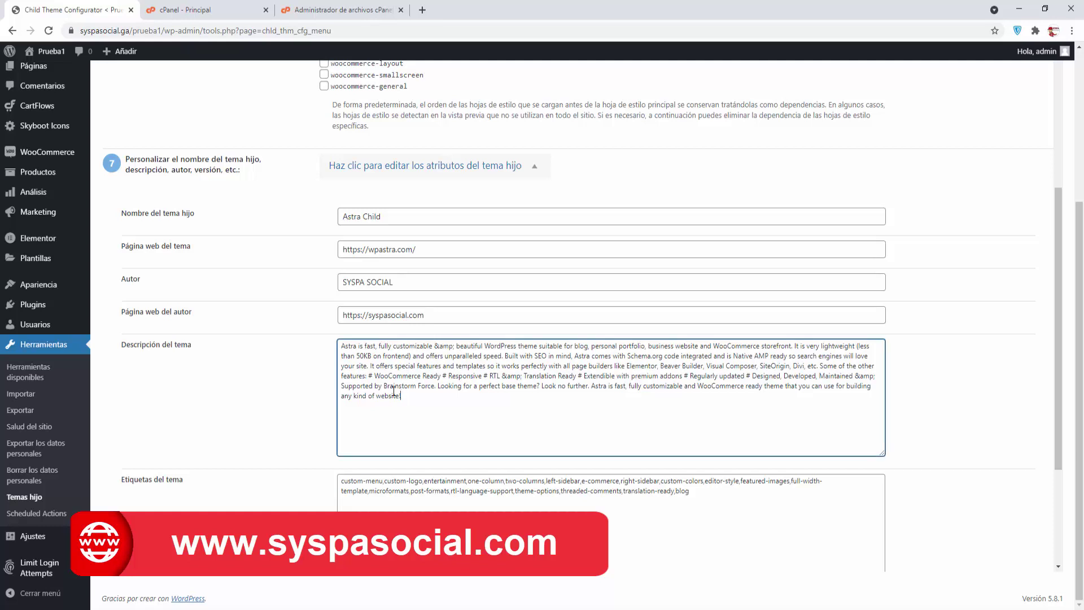
{"action": "left_click_drag", "start_coordinate": [409, 394], "coordinate": [330, 331]}
{"action": "type", "text": "E"}
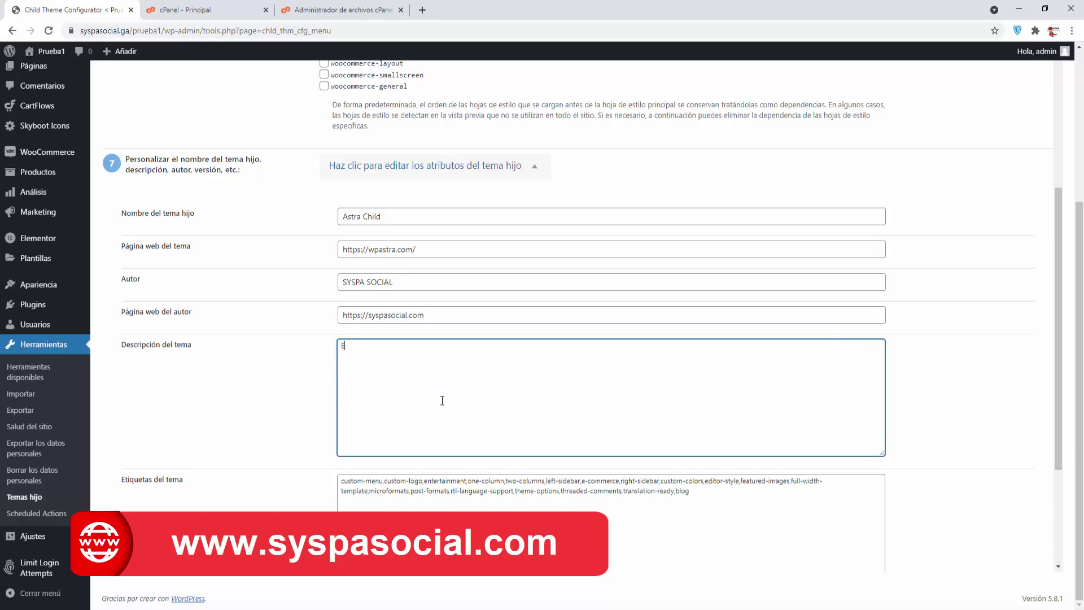
{"action": "type", "text": "ste es el tema creado por medio de plugin"}
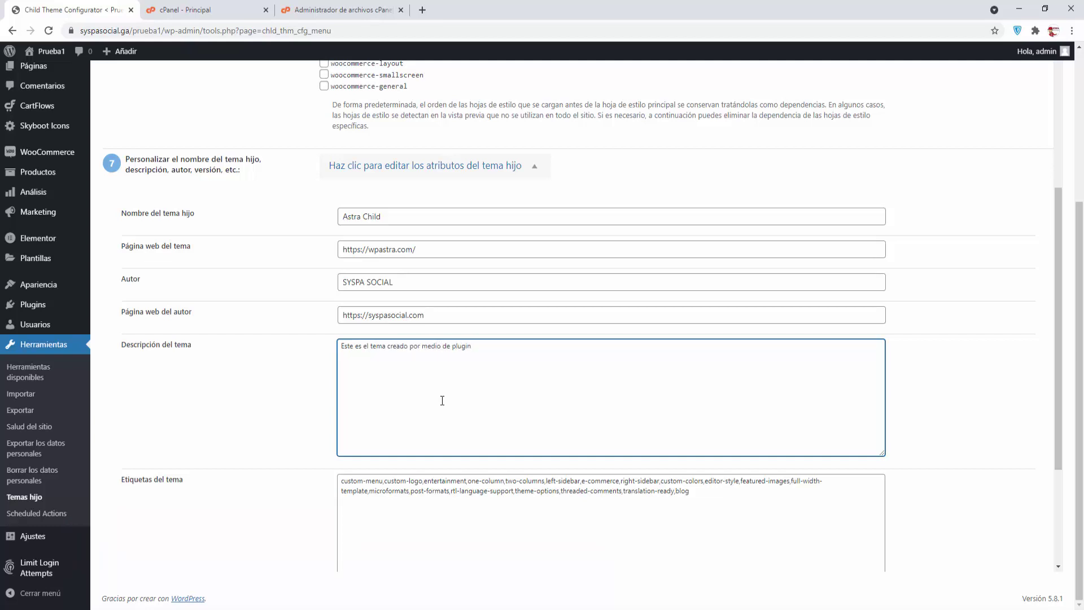
Set the child theme's version to "3.7.3 - 1" and create the new child theme.
{"action": "left_click", "coordinate": [521, 517]}
{"action": "scroll", "coordinate": [896, 479], "scroll_direction": "down", "scroll_amount": 4}
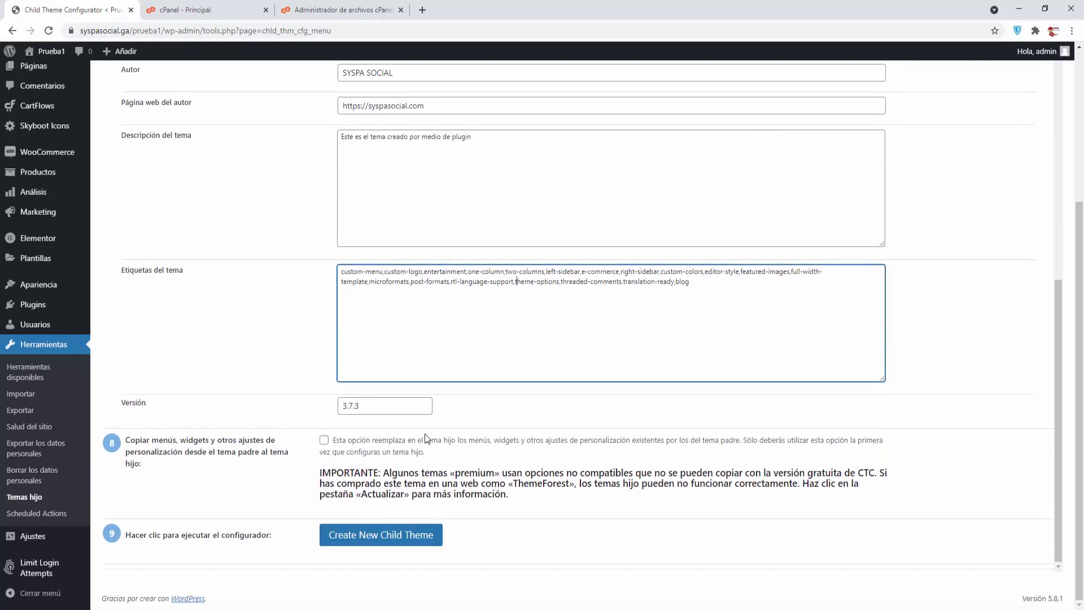
{"action": "left_click", "coordinate": [382, 408]}
{"action": "type", "text": "- 1"}
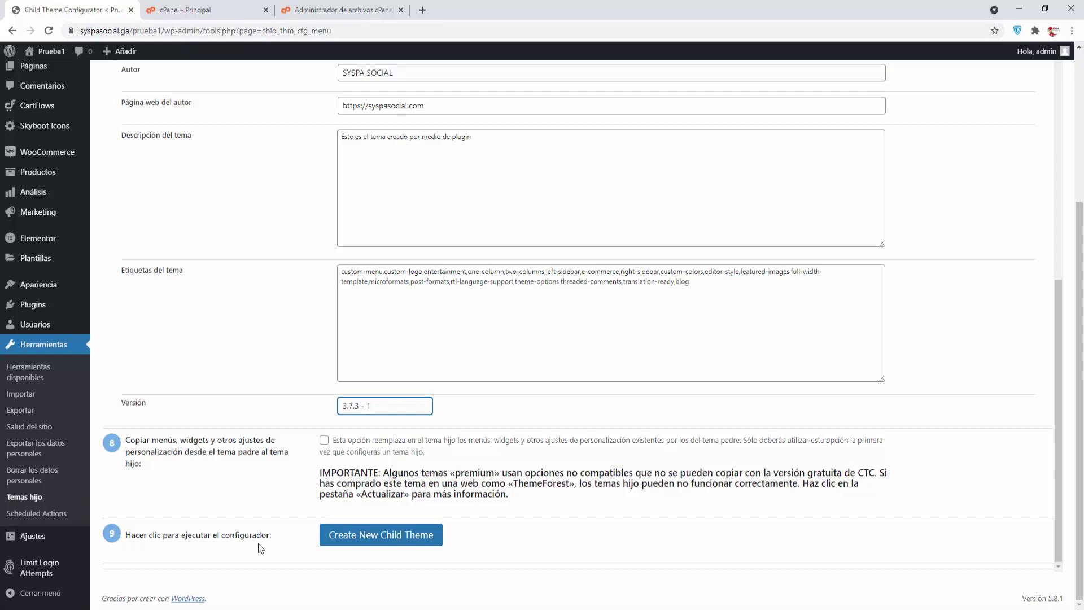
{"action": "left_click", "coordinate": [382, 537]}
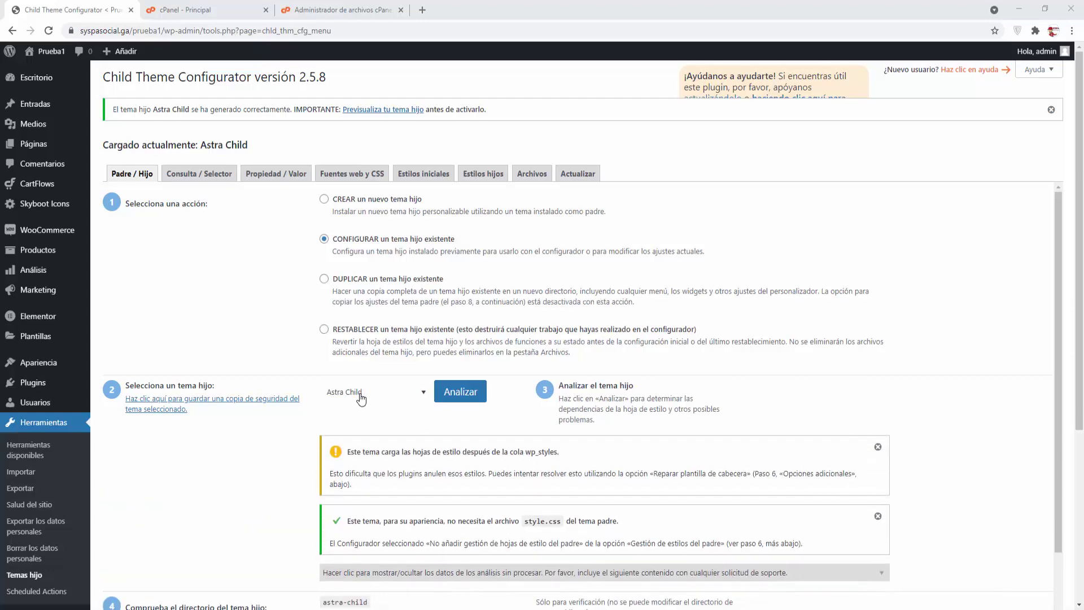
Review the generated theme's configuration, preview Astra Child from the installed themes, and return to the themes list.
{"action": "scroll", "coordinate": [329, 437], "scroll_direction": "down", "scroll_amount": 7}
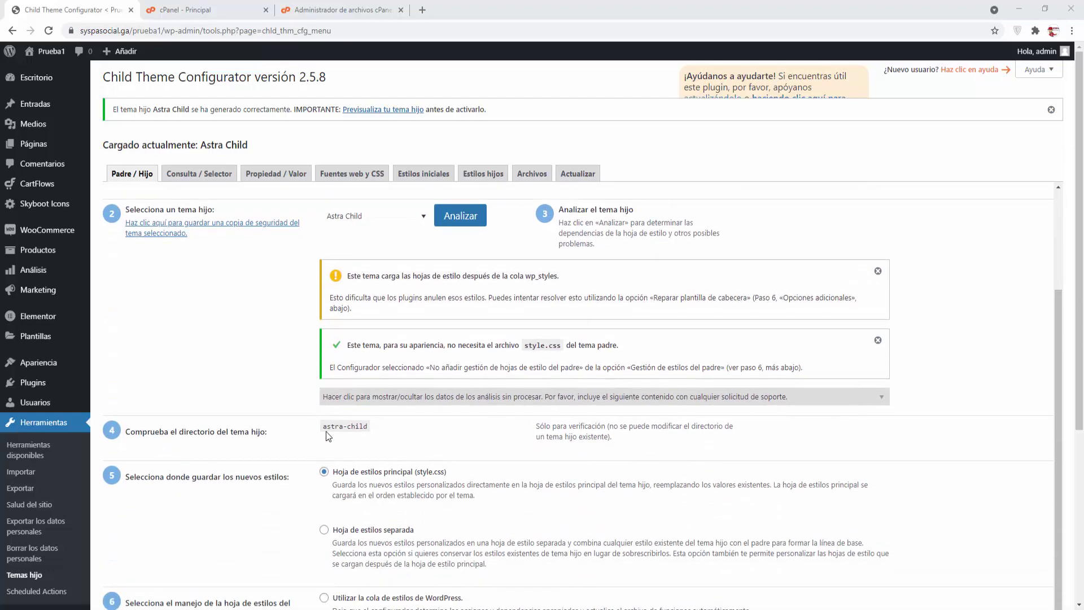
{"action": "scroll", "coordinate": [332, 435], "scroll_direction": "up", "scroll_amount": 3}
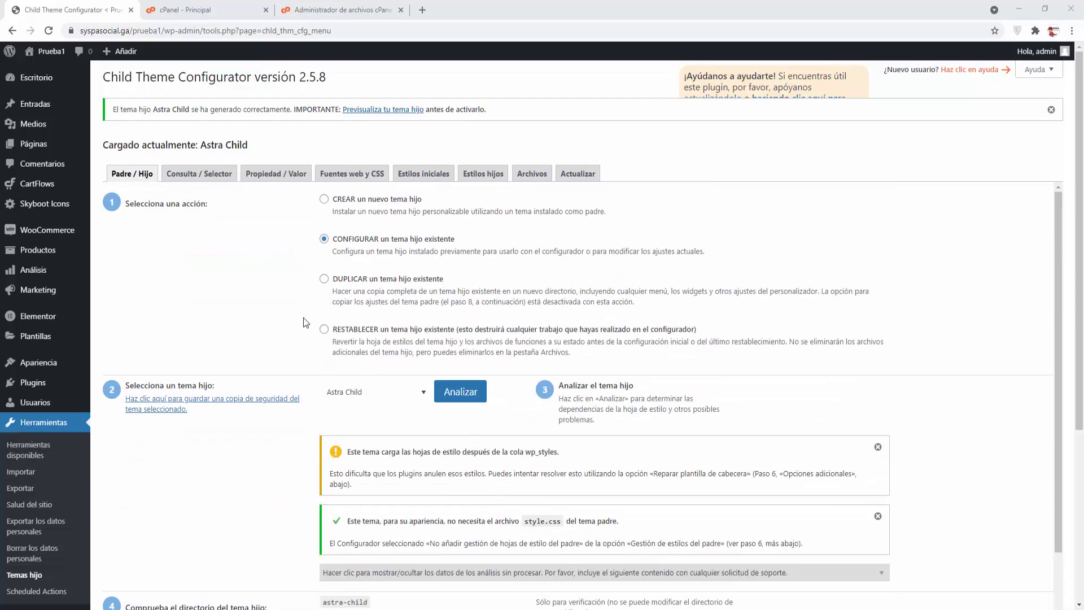
{"action": "mouse_move", "coordinate": [38, 362]}
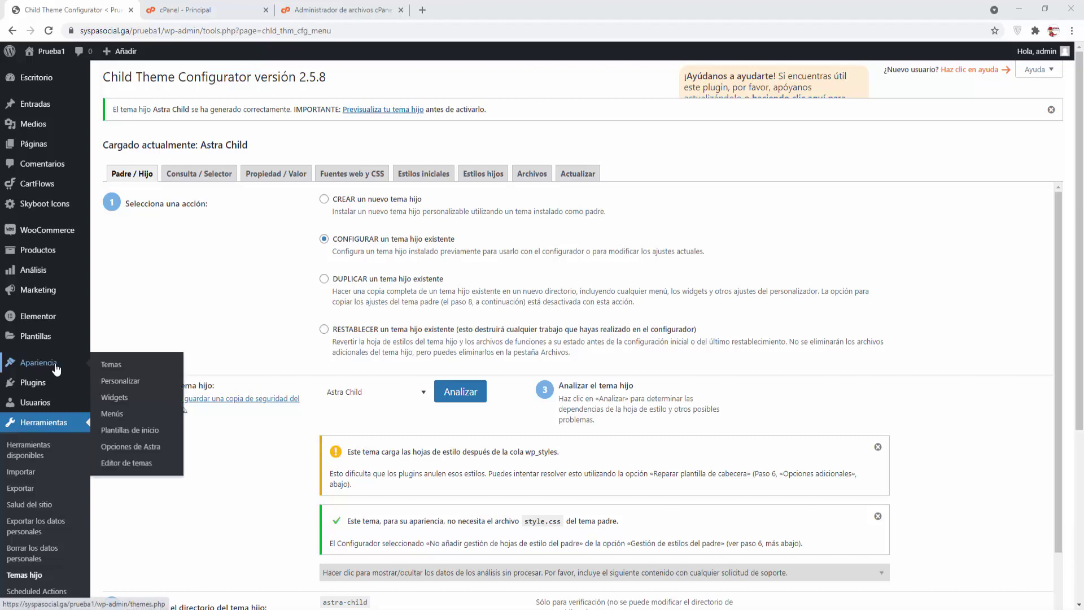
{"action": "left_click", "coordinate": [111, 365]}
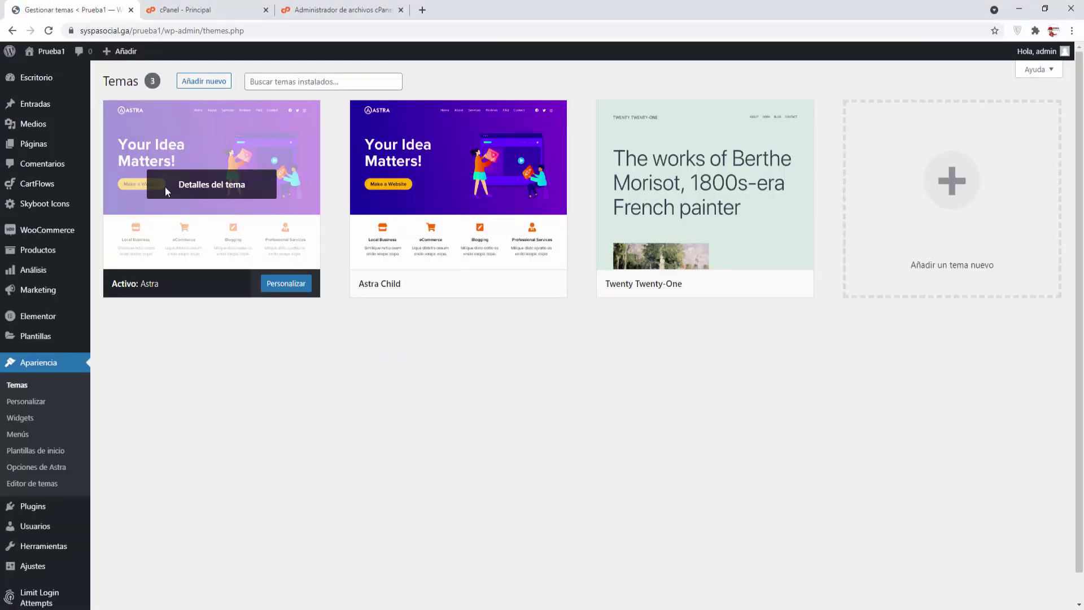
{"action": "mouse_move", "coordinate": [411, 299]}
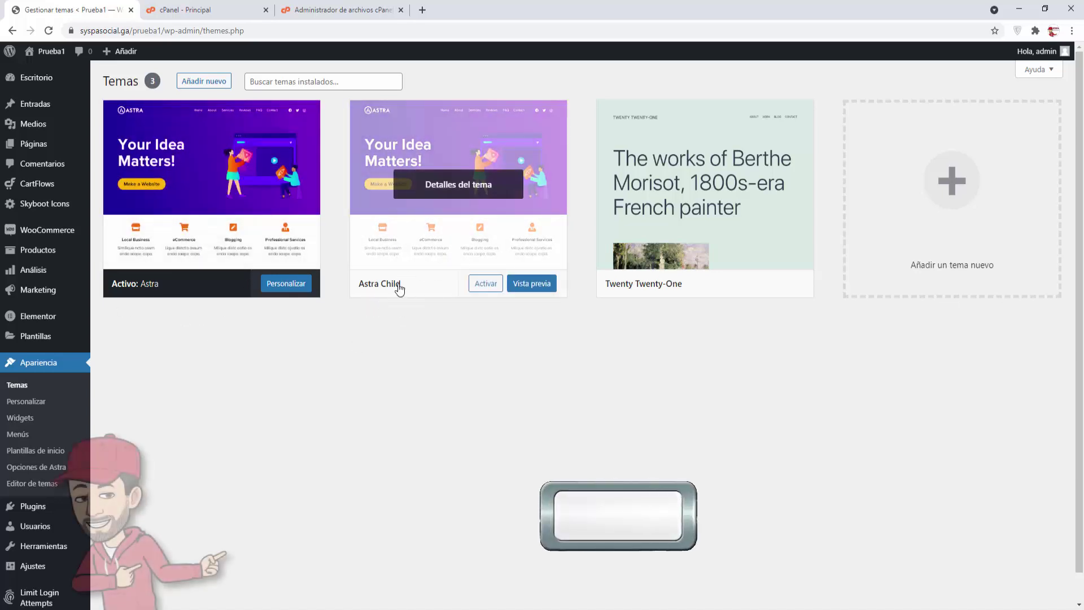
{"action": "left_click", "coordinate": [538, 290]}
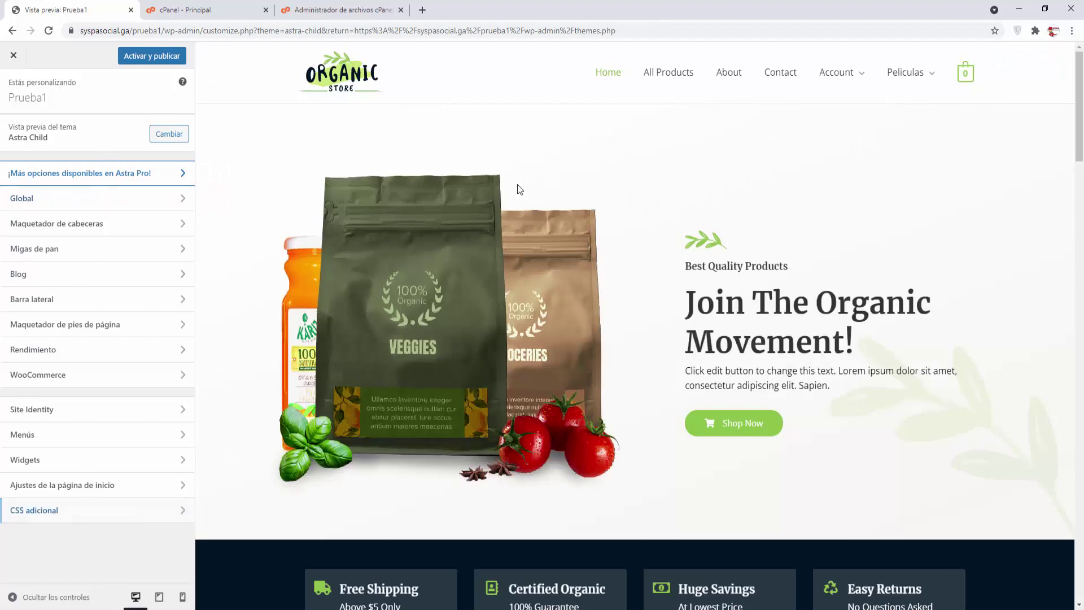
{"action": "mouse_move", "coordinate": [847, 86]}
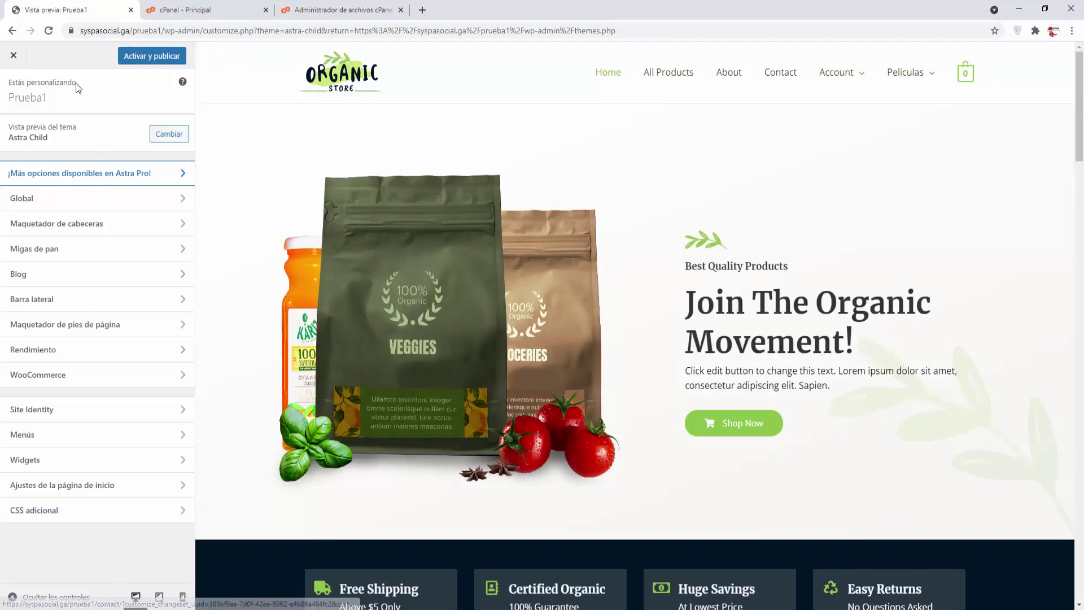
{"action": "left_click", "coordinate": [14, 55]}
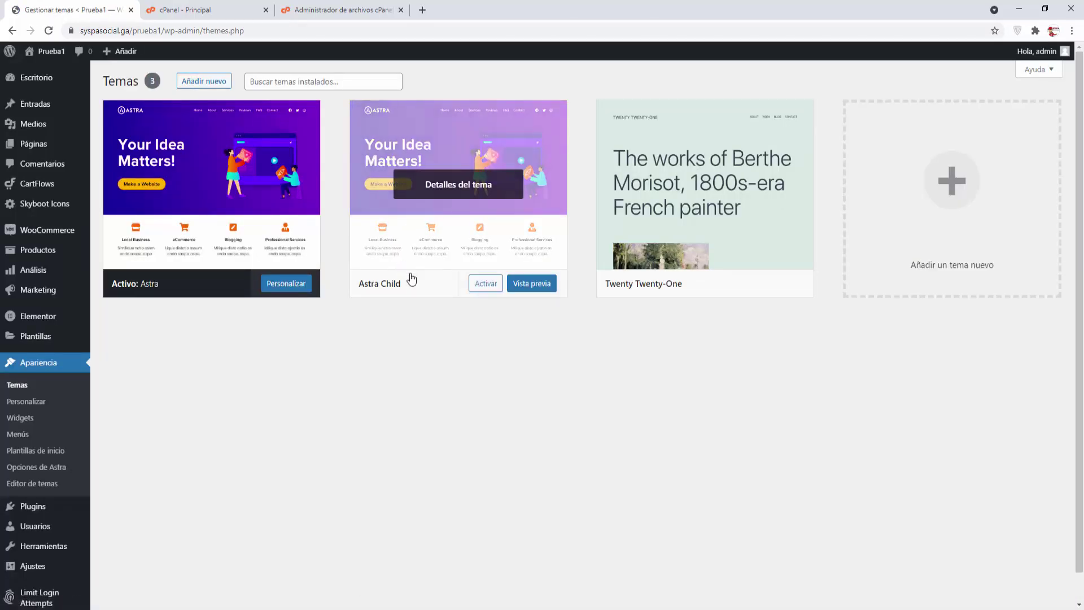
Activate the Astra Child theme and check the live site in a separate tab, closing that tab when done.
{"action": "left_click", "coordinate": [485, 282]}
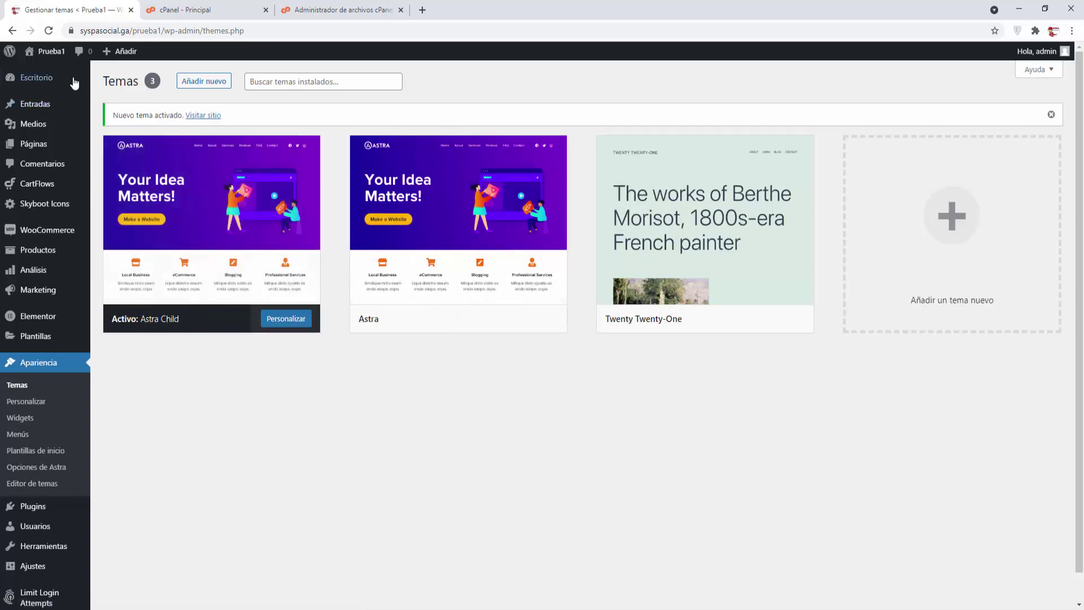
{"action": "right_click", "coordinate": [49, 73]}
{"action": "left_click", "coordinate": [91, 82]}
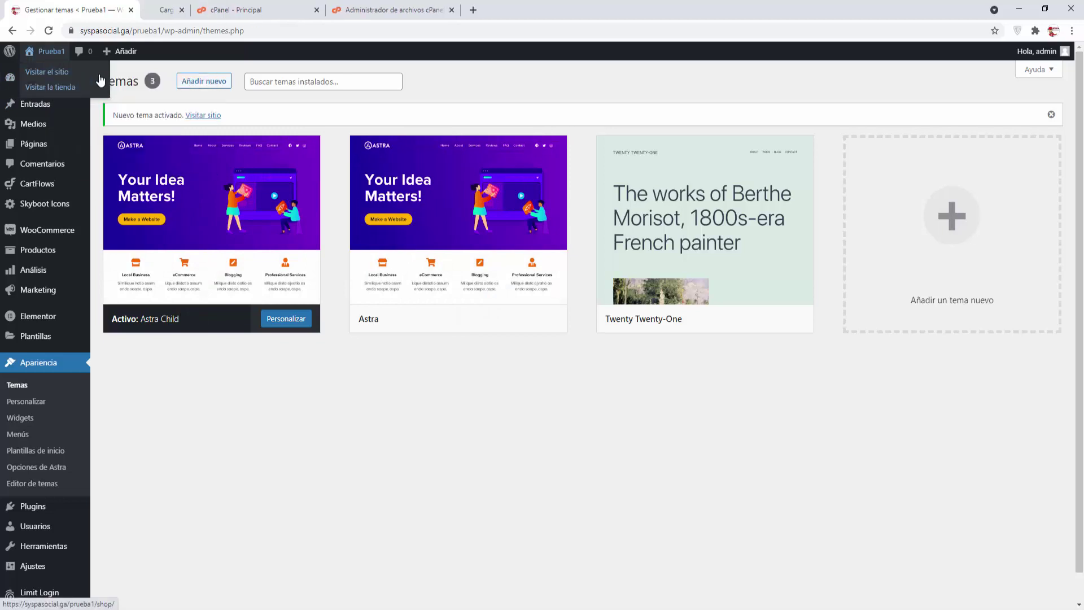
{"action": "left_click", "coordinate": [195, 13]}
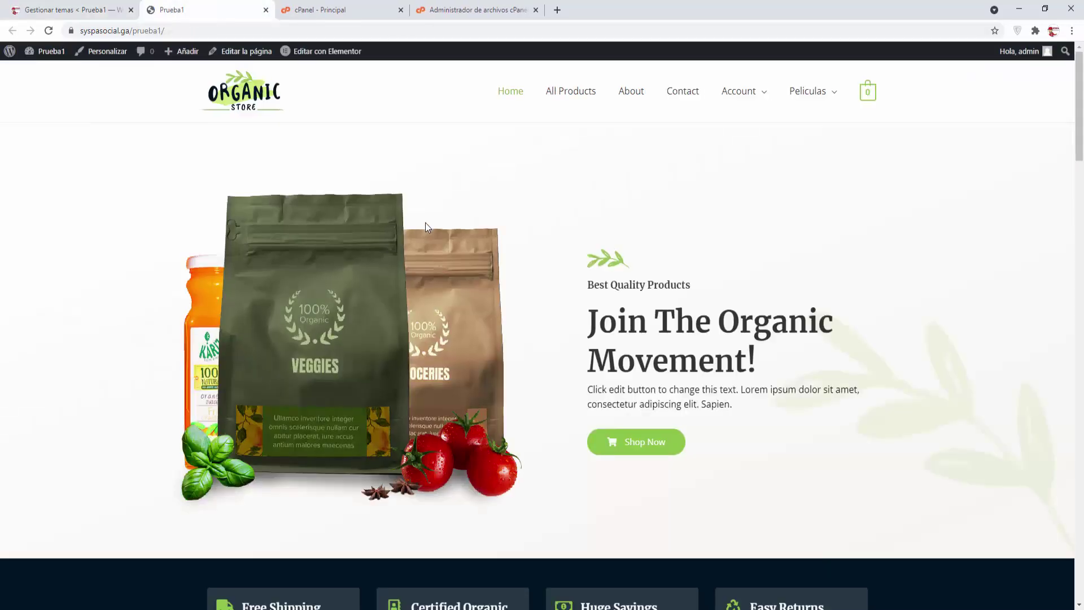
{"action": "left_click", "coordinate": [581, 99]}
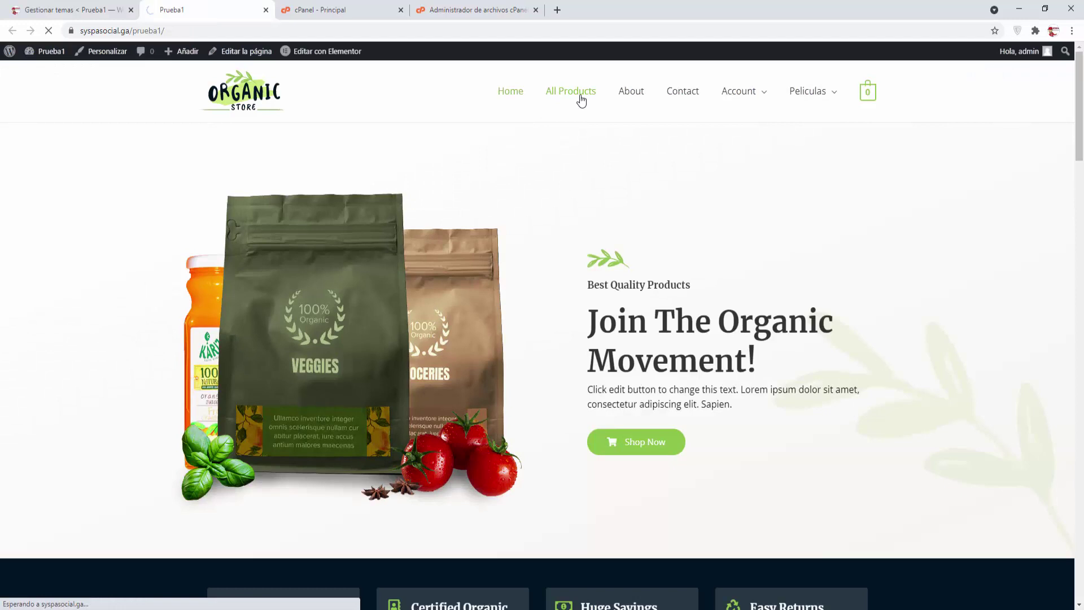
{"action": "left_click", "coordinate": [264, 11]}
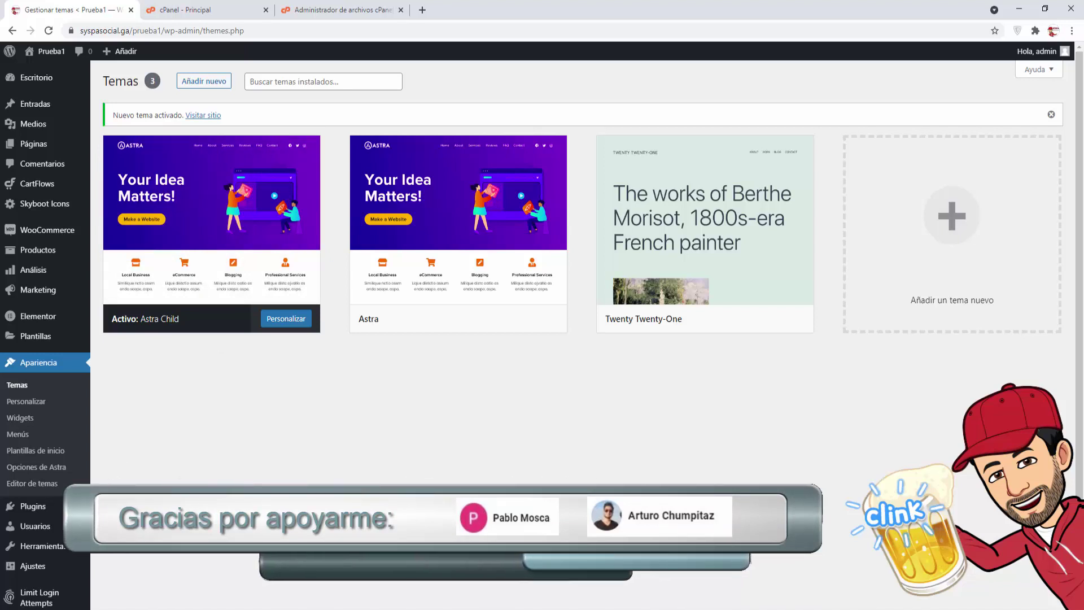
Deactivate the Child Theme Configurator plugin in the installed plugins list.
{"action": "left_click", "coordinate": [125, 509]}
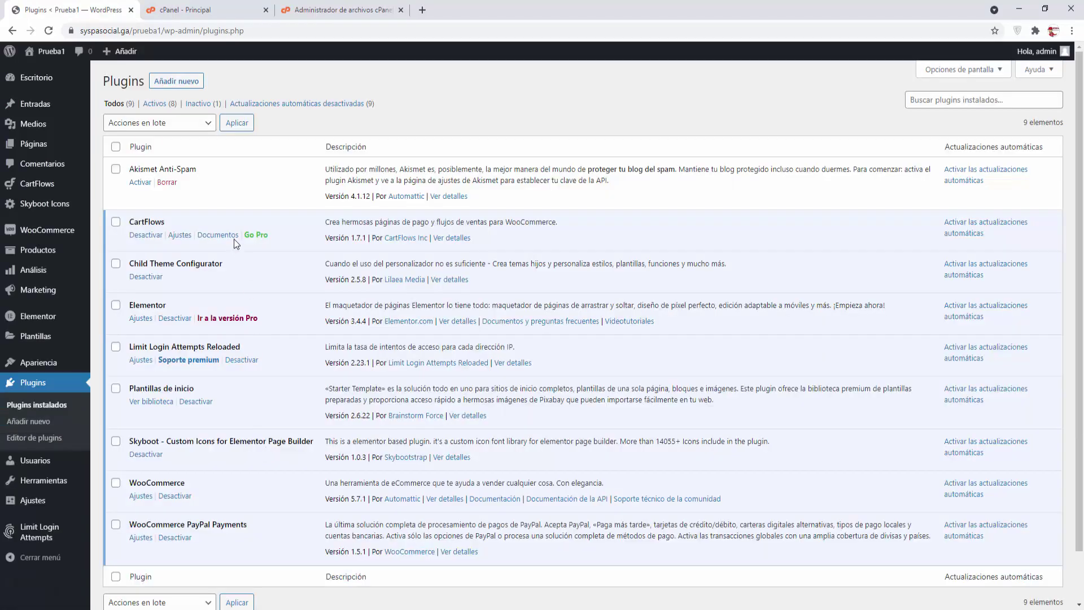
{"action": "left_click", "coordinate": [148, 278]}
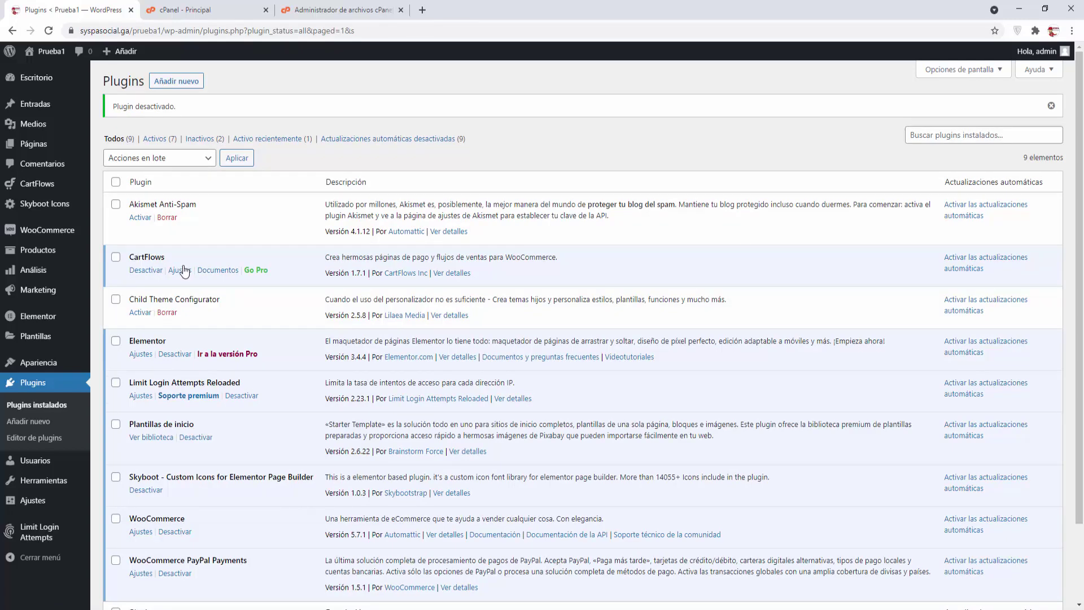
Refresh the themes folder in cPanel's file manager, inspect style.css in the astra-child folder, and close the cPanel tabs.
{"action": "left_click", "coordinate": [345, 12]}
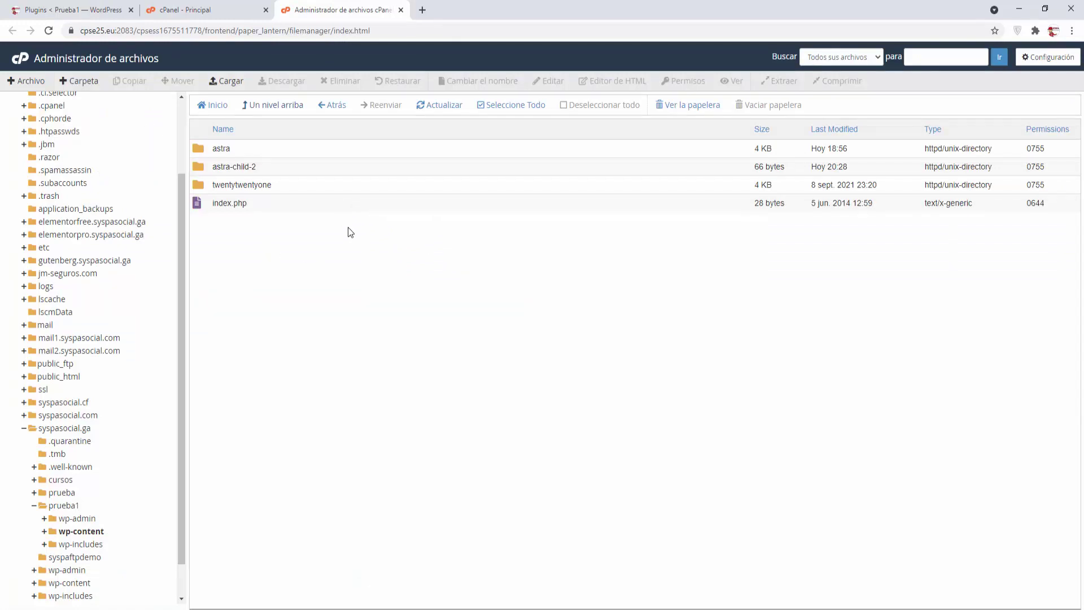
{"action": "left_click", "coordinate": [431, 106]}
{"action": "double_click", "coordinate": [201, 168]}
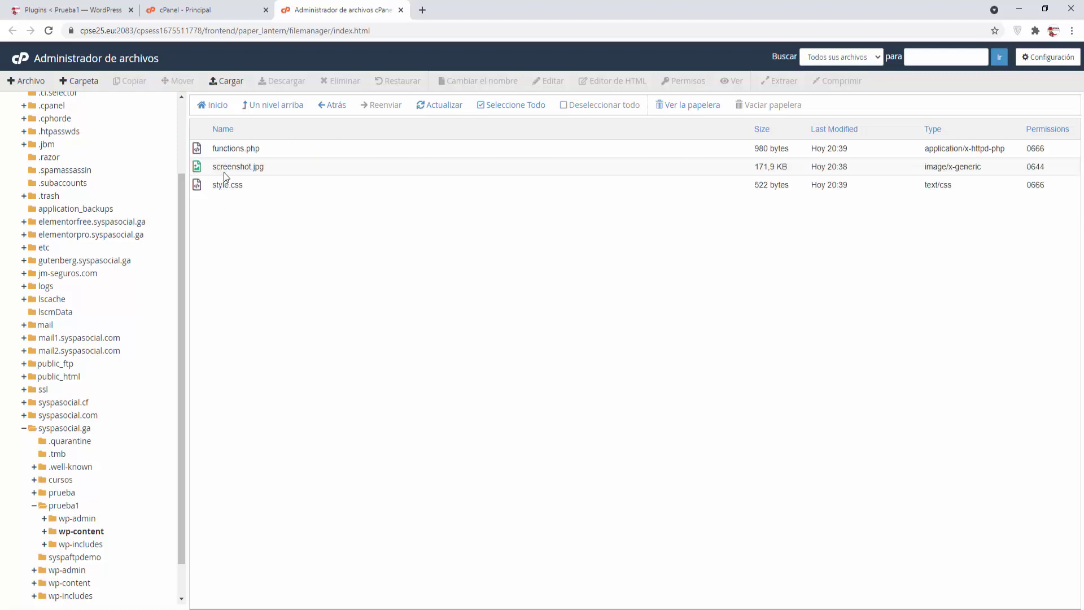
{"action": "right_click", "coordinate": [201, 182]}
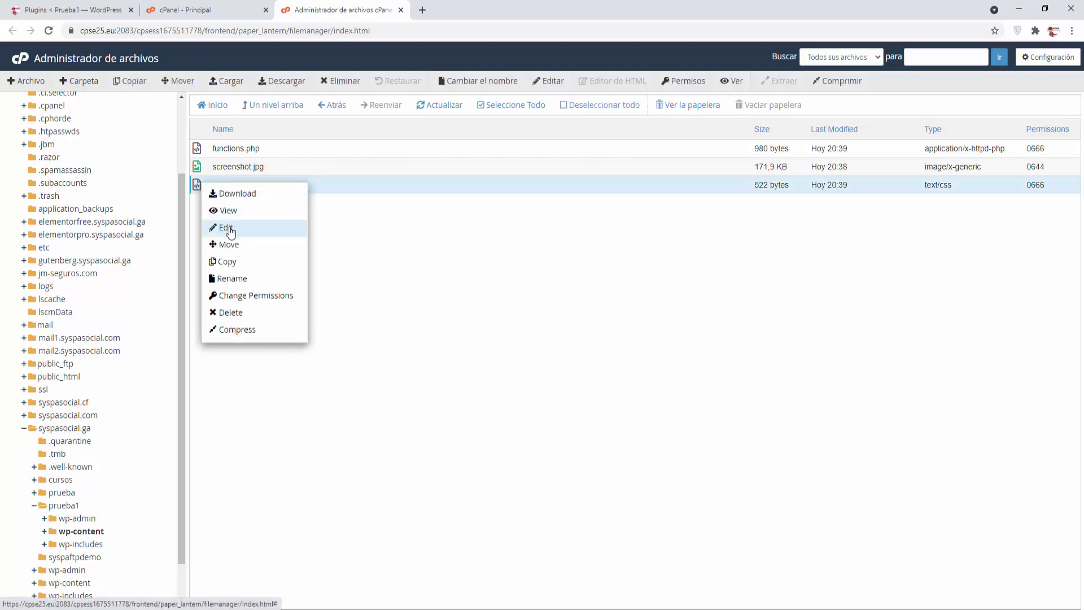
{"action": "left_click", "coordinate": [228, 227]}
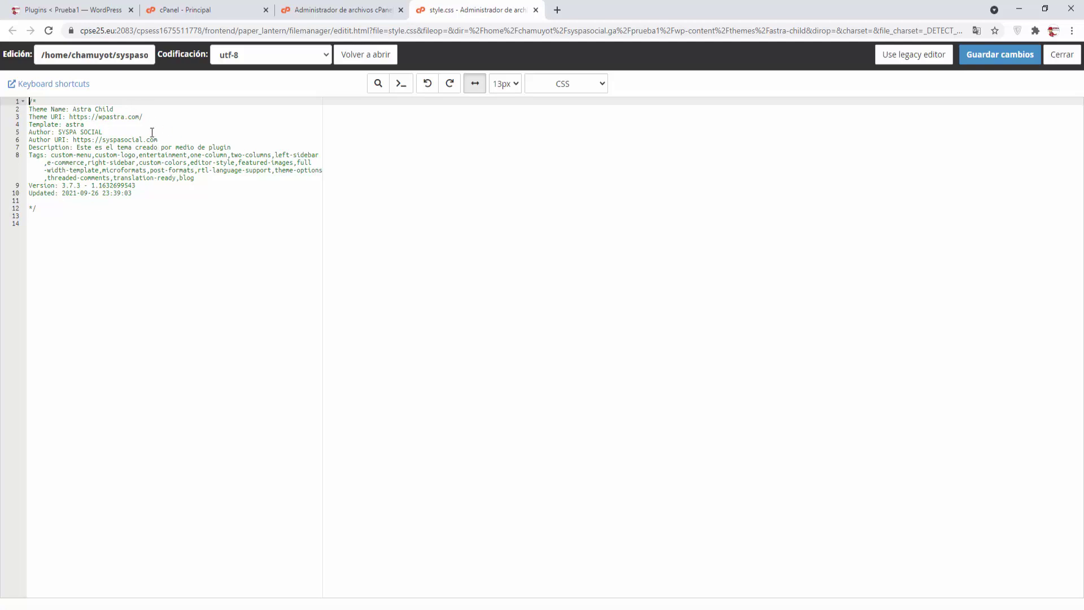
{"action": "left_click", "coordinate": [536, 10]}
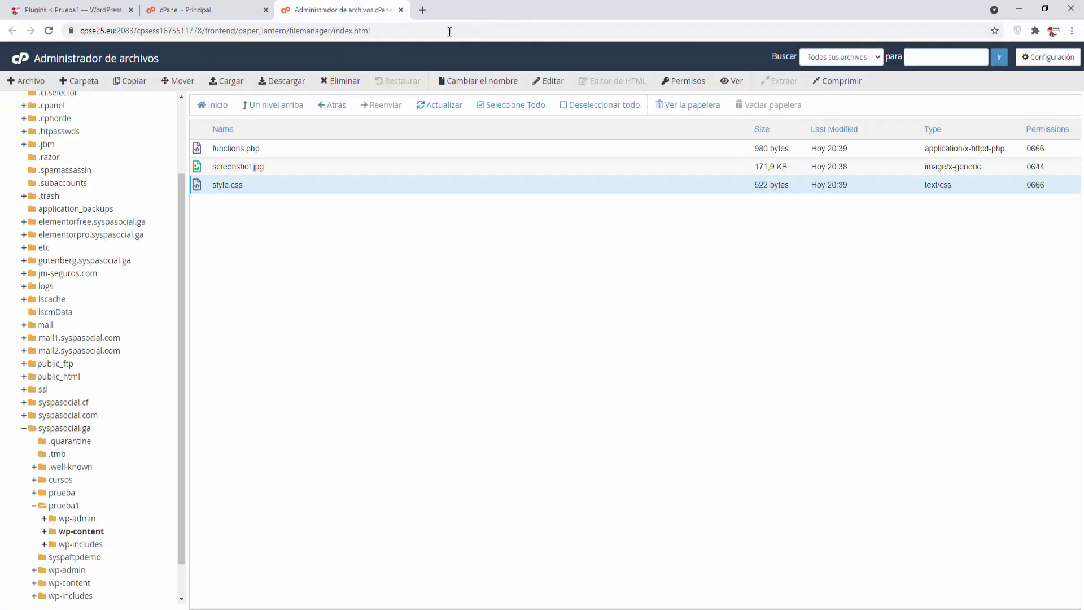
{"action": "left_click", "coordinate": [400, 11]}
{"action": "left_click", "coordinate": [266, 9]}
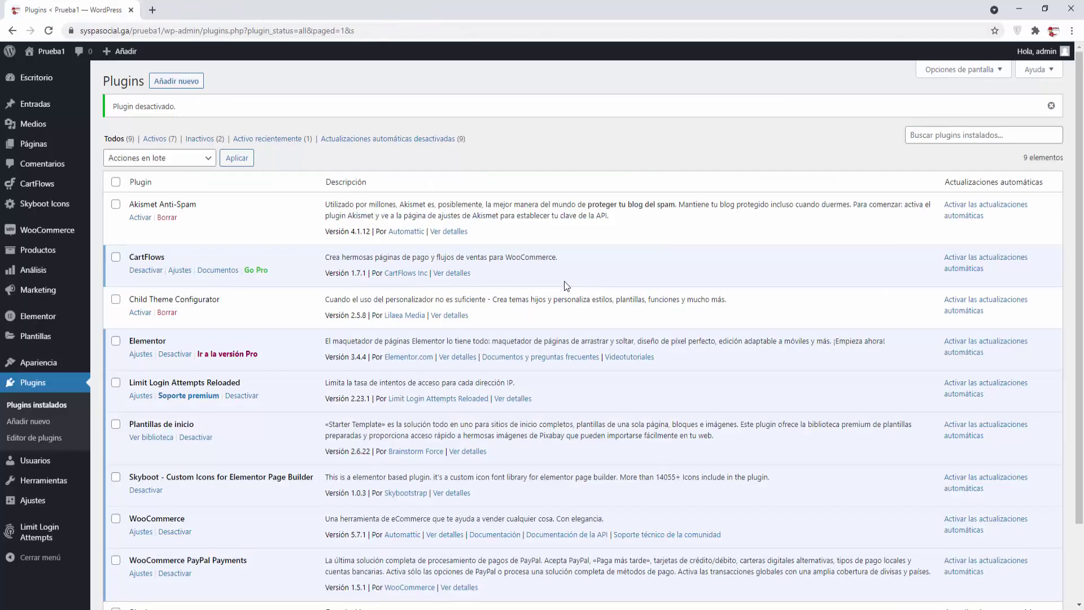